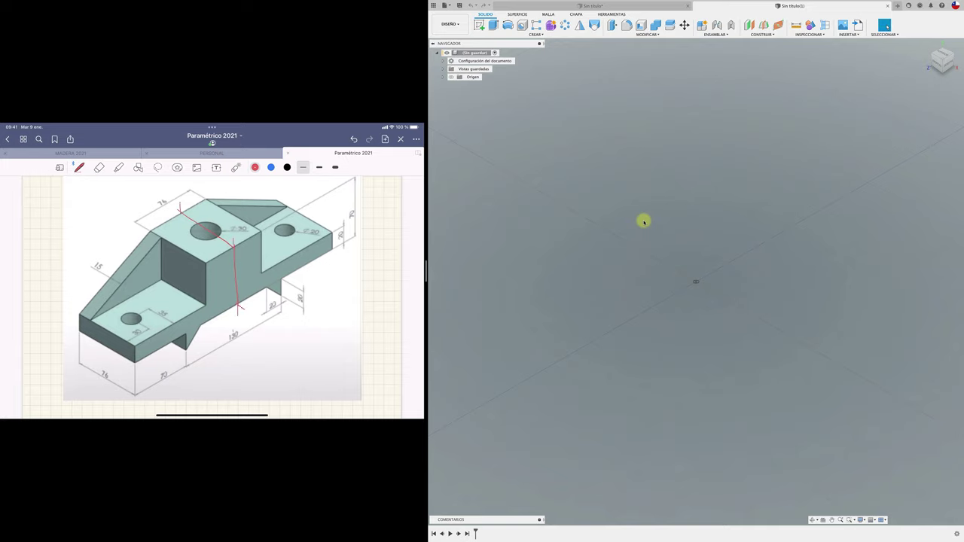
Step: Trace the bracket's side profile edge on the reference drawing with a thick blue pen
click(272, 167)
click(319, 167)
mouse_move(207, 264)
mouse_down()
mouse_move(136, 343)
mouse_move(135, 365)
mouse_move(235, 305)
mouse_move(234, 248)
mouse_move(235, 303)
mouse_up()
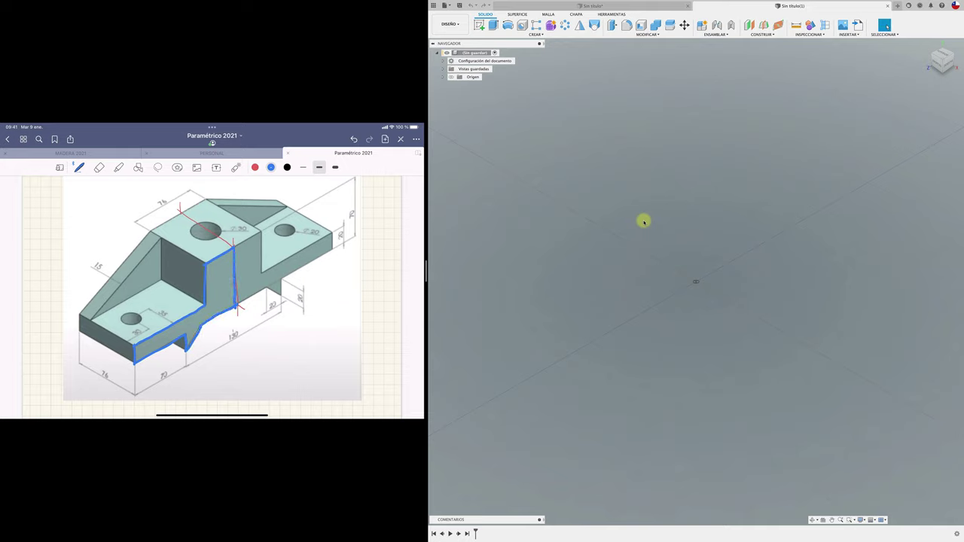
Step: With a thin red pen, circle the 130 and 76 dimensions on the reference drawing
click(303, 167)
click(255, 167)
scroll(212, 297, down, 3)
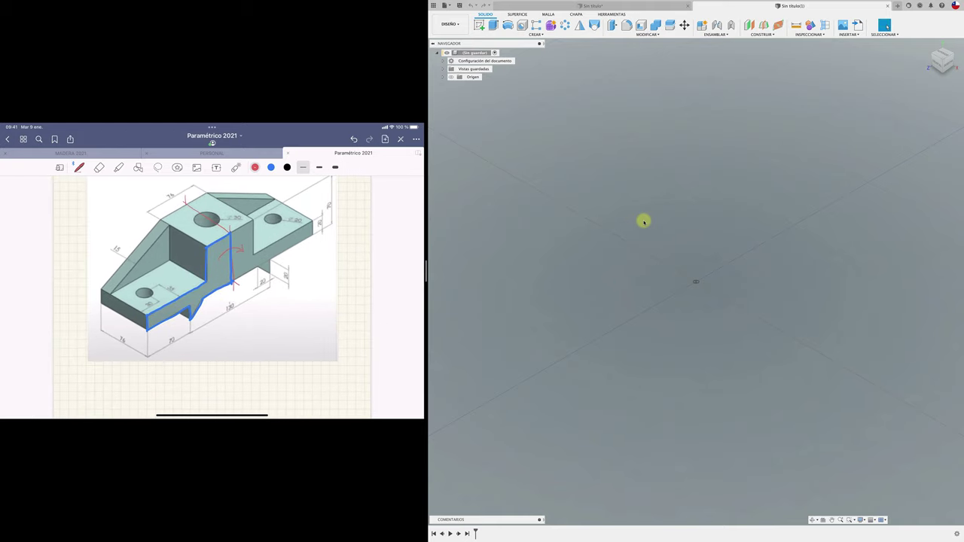
mouse_move(232, 299)
mouse_down()
mouse_move(230, 318)
mouse_move(235, 299)
mouse_up()
scroll(212, 271, up, 1)
mouse_move(173, 190)
mouse_down()
mouse_move(169, 205)
mouse_move(133, 193)
mouse_move(144, 196)
mouse_up()
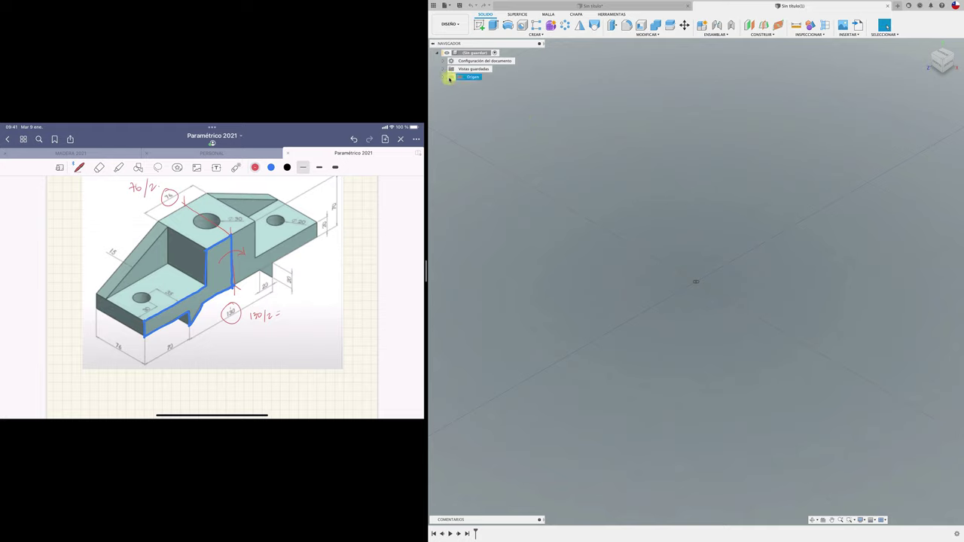
Step: Show the origin planes and axes, then add a new component named EJE1
click(450, 77)
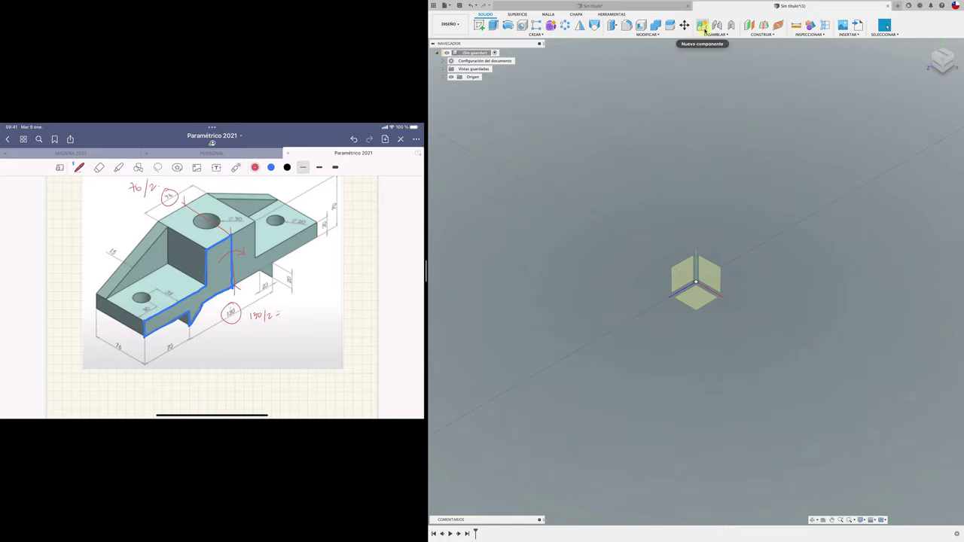
click(705, 30)
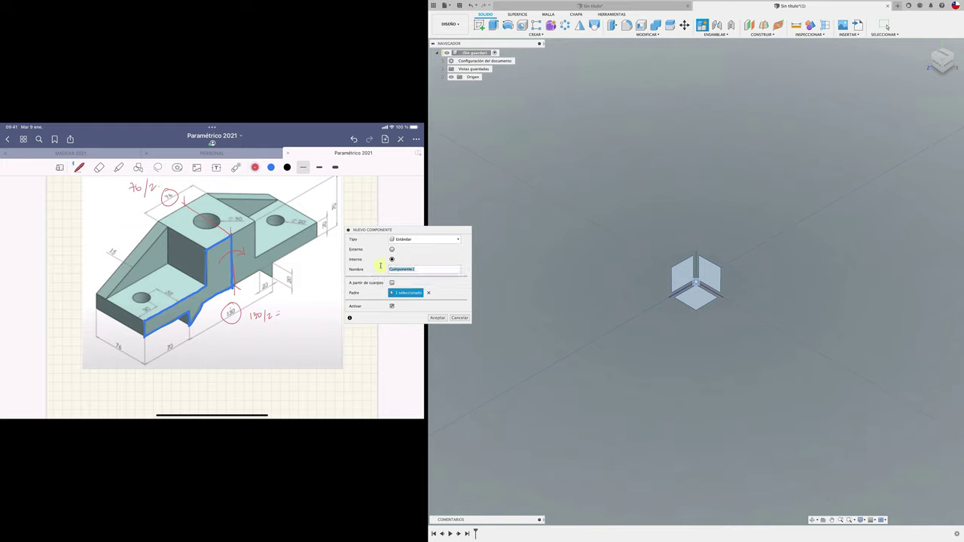
text(EJ1)
click(437, 317)
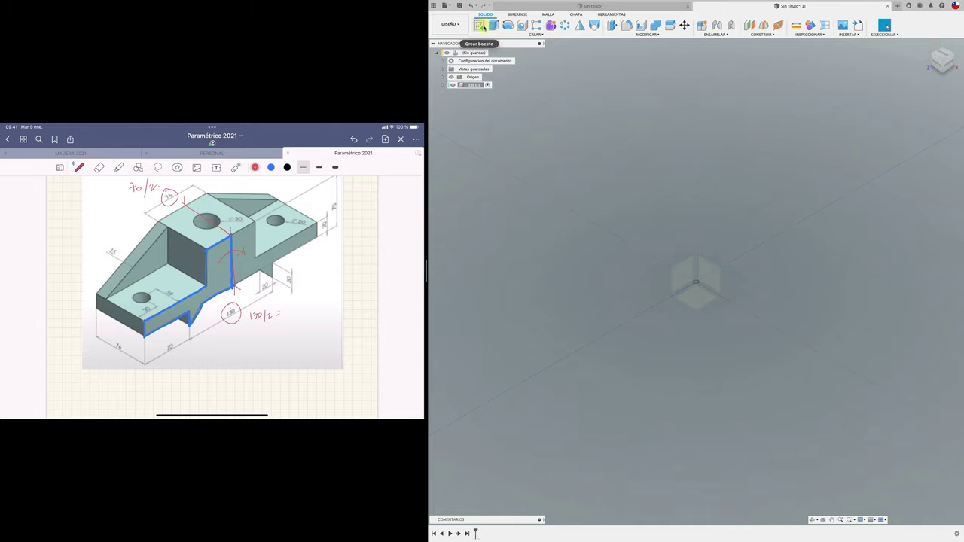
Step: Start a sketch on the side origin plane, viewed face-on
click(479, 24)
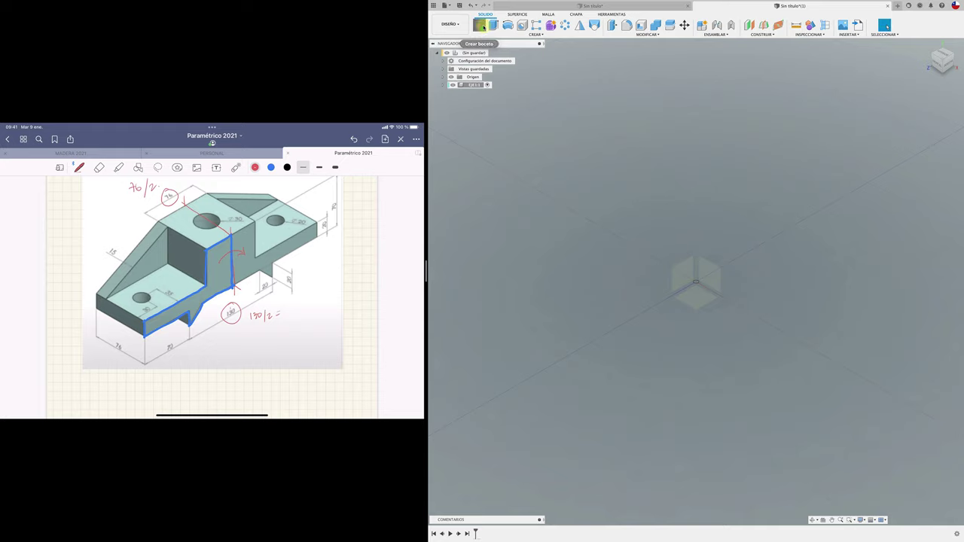
click(678, 282)
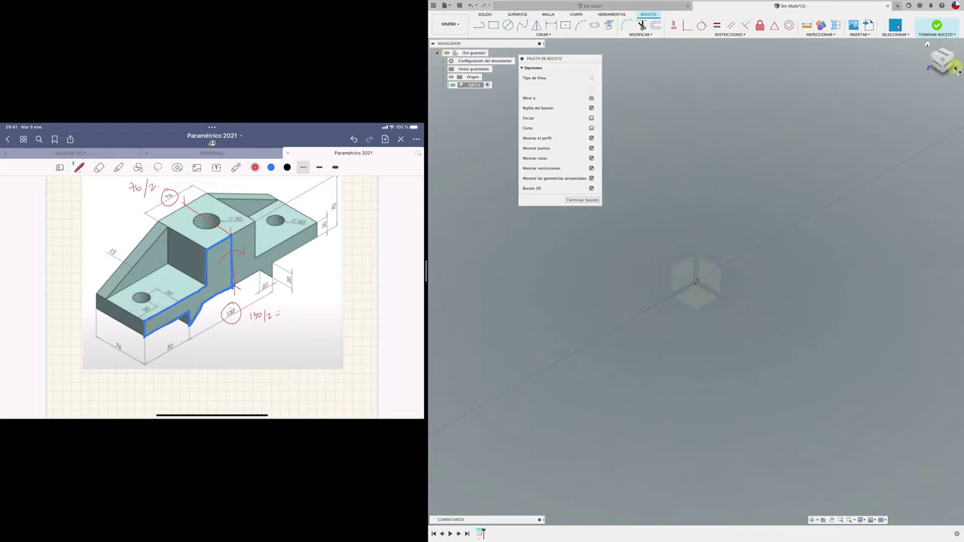
click(946, 66)
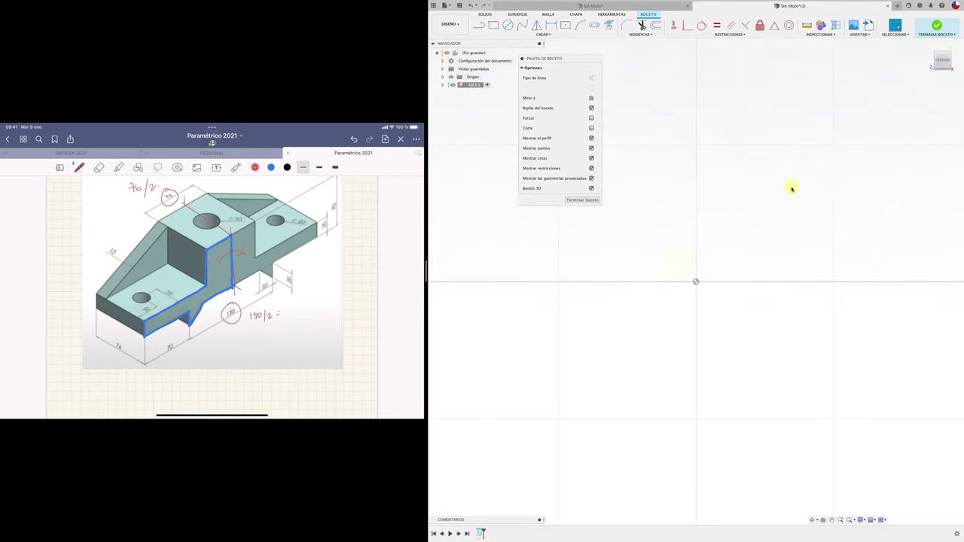
Step: Draw a vertical line up from the sketch origin and make it a construction line
click(480, 24)
click(713, 352)
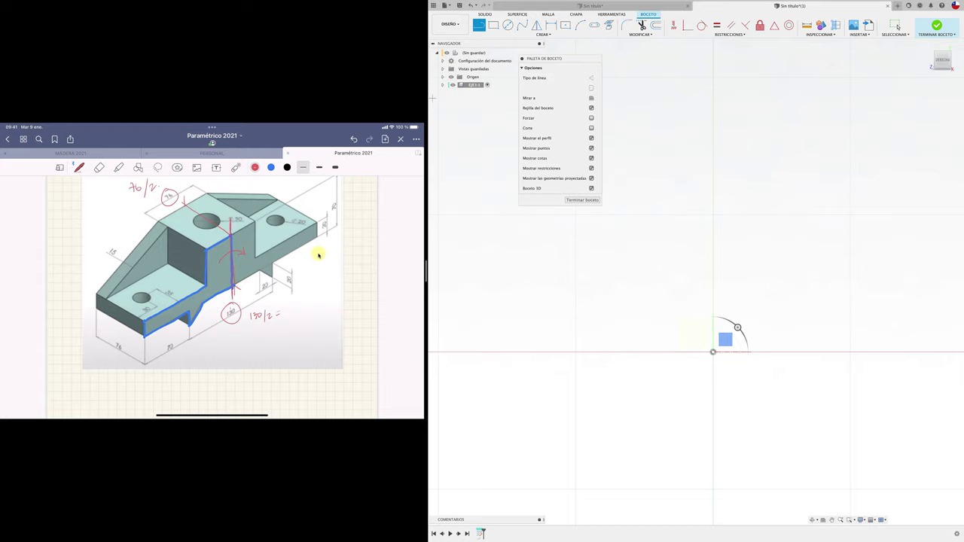
drag(229, 212, 229, 233)
click(714, 353)
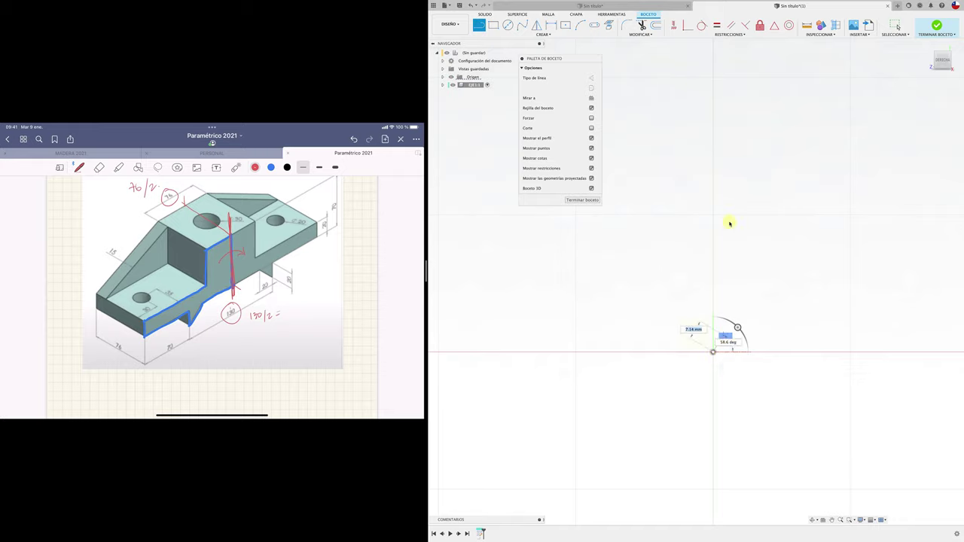
click(713, 94)
key(Escape)
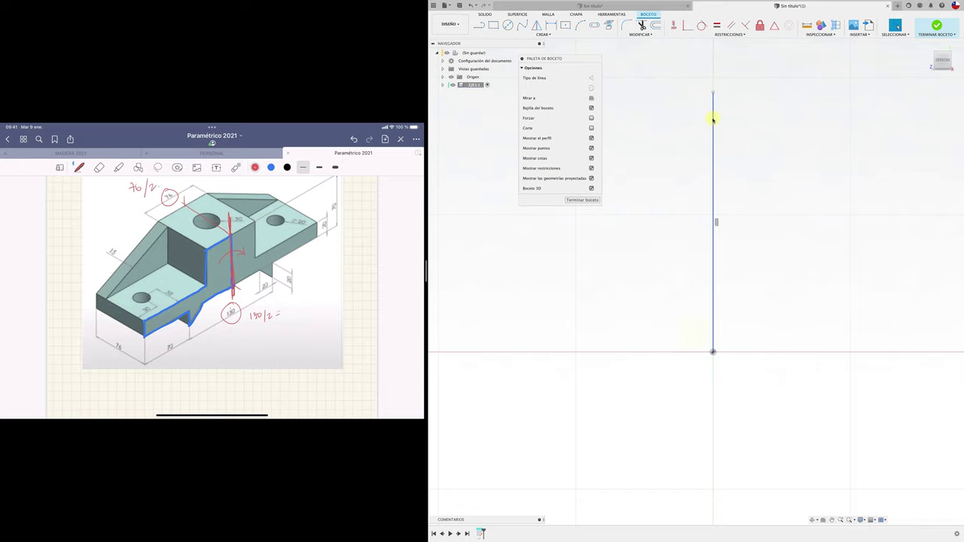
click(592, 88)
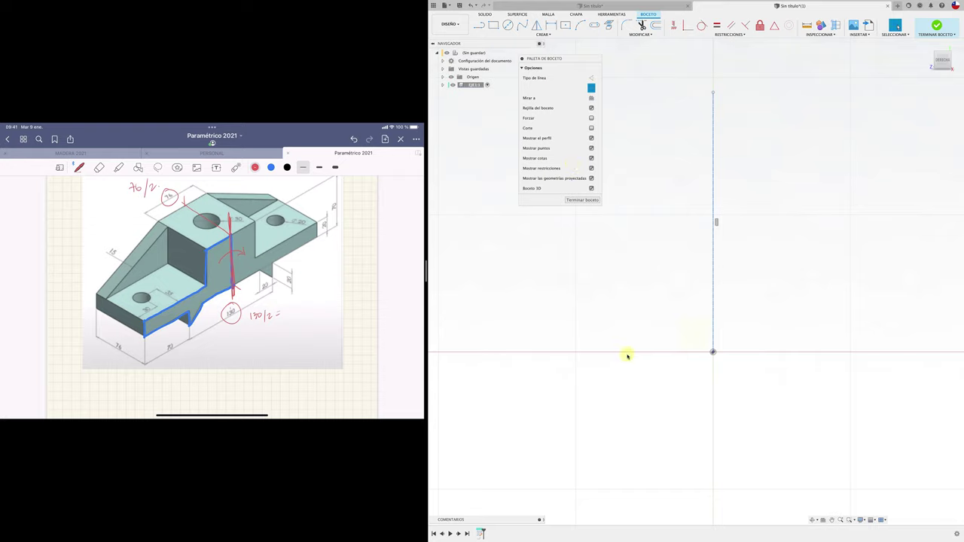
Step: Draw the profile's bottom edge left from the origin, including the downward triangular V point
click(479, 25)
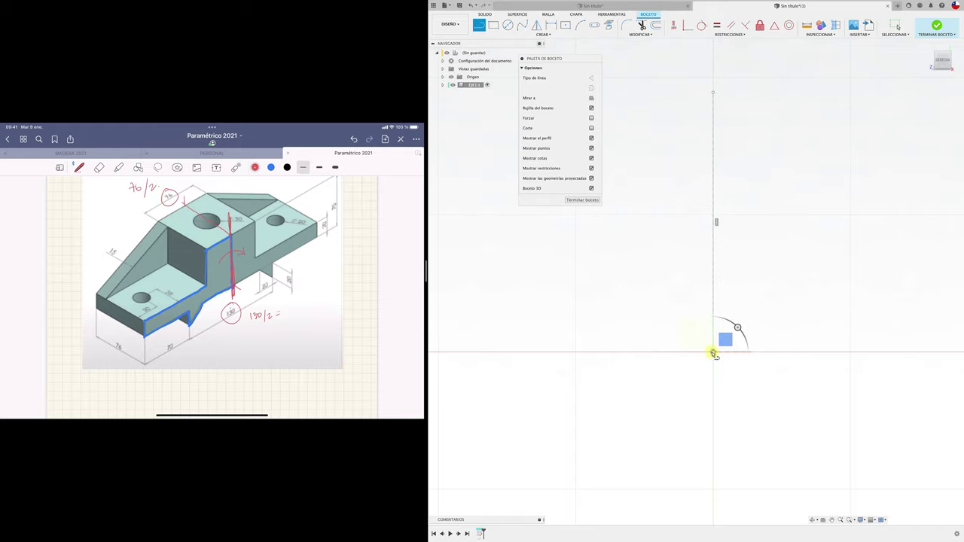
click(715, 354)
click(597, 352)
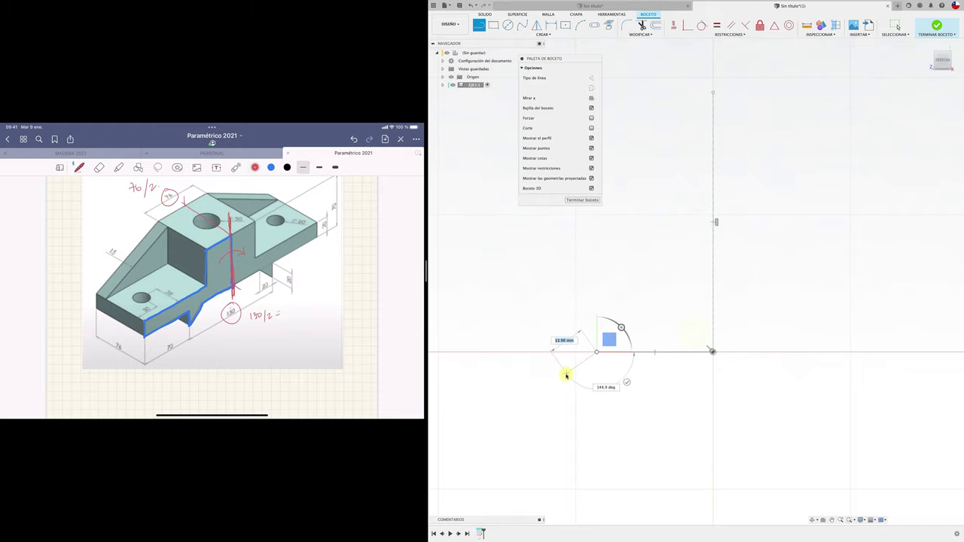
click(571, 397)
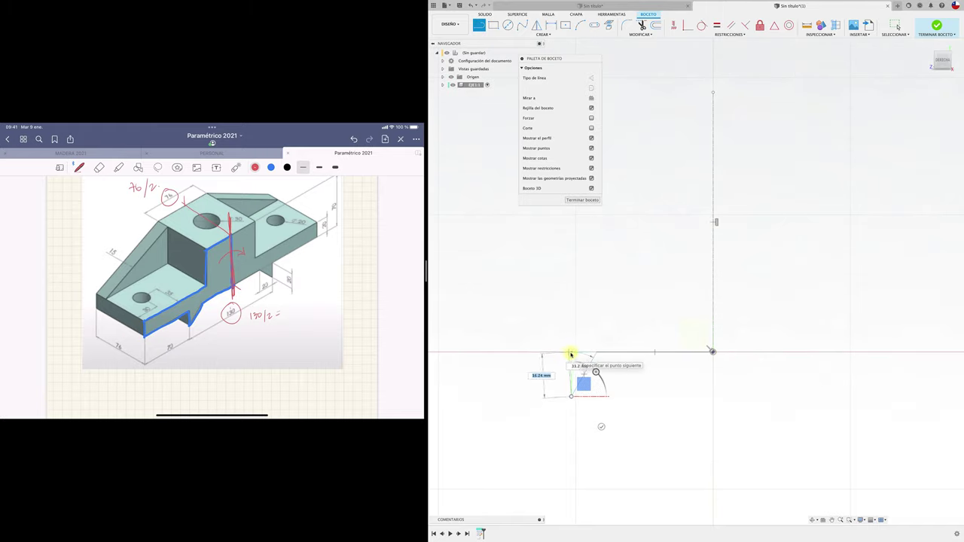
click(568, 352)
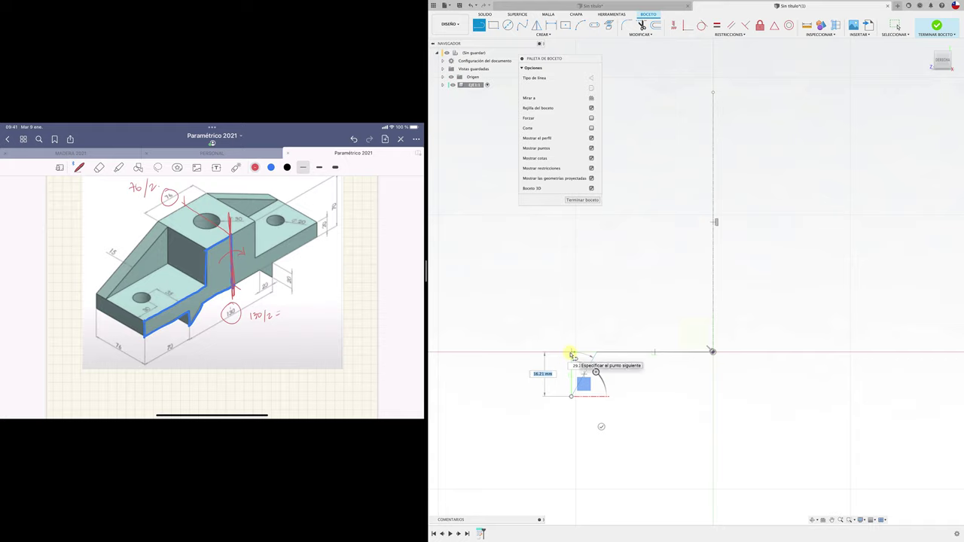
scroll(513, 352, up, 1)
middle_drag(514, 352, 605, 346)
scroll(605, 347, down, 1)
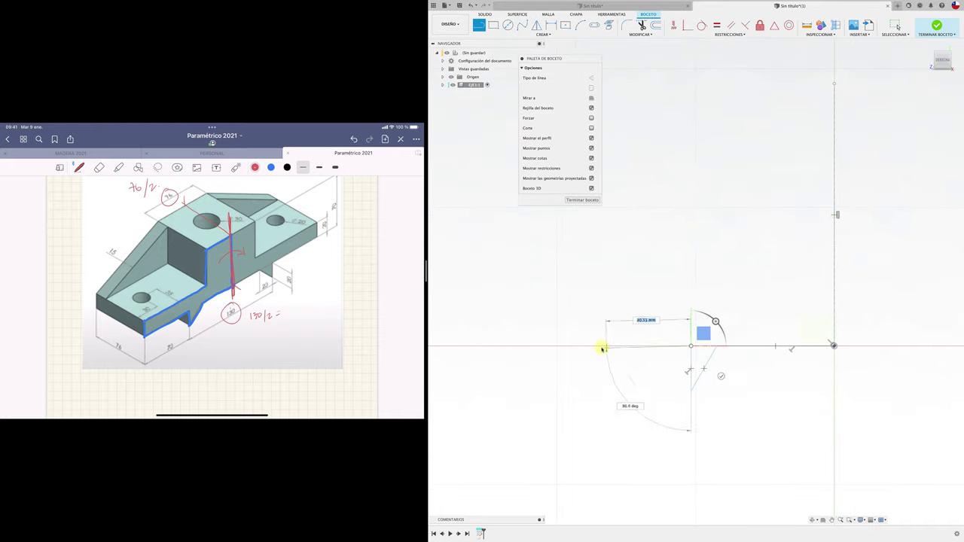
Step: Complete the stepped outline: left end, lower step, tall edge and top edge back to the construction line
click(530, 347)
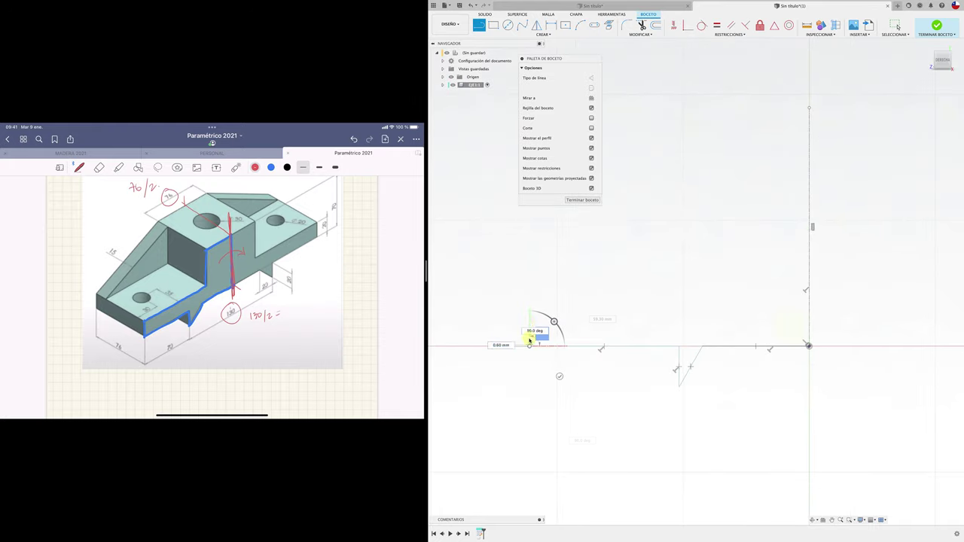
click(530, 292)
click(669, 293)
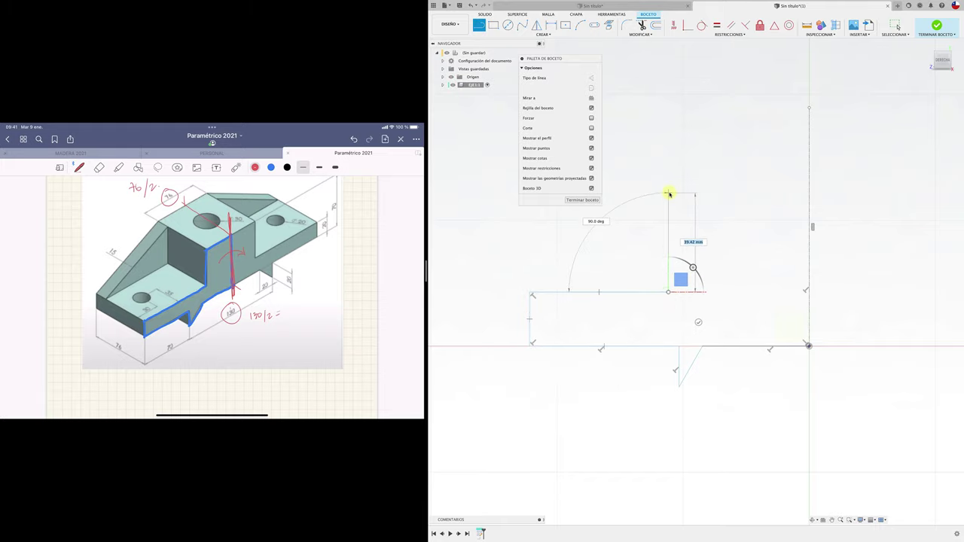
click(668, 186)
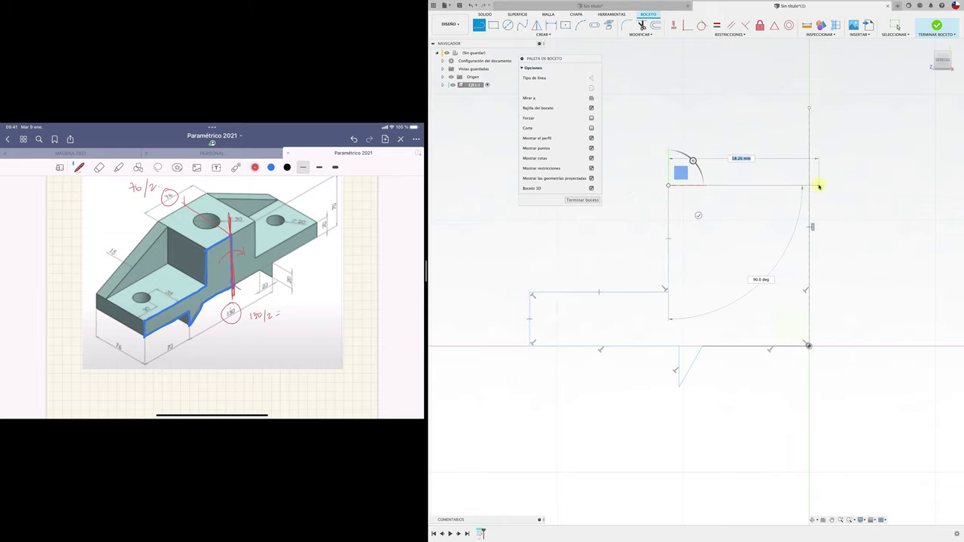
click(812, 186)
key(Escape)
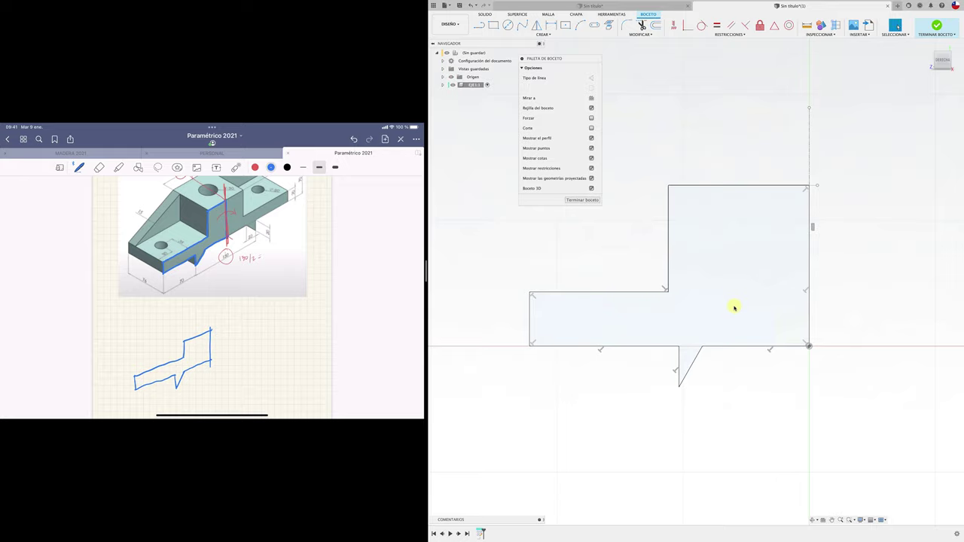
Step: Dimension the triangular notch at 20 mm height and 20 mm width
key(l)
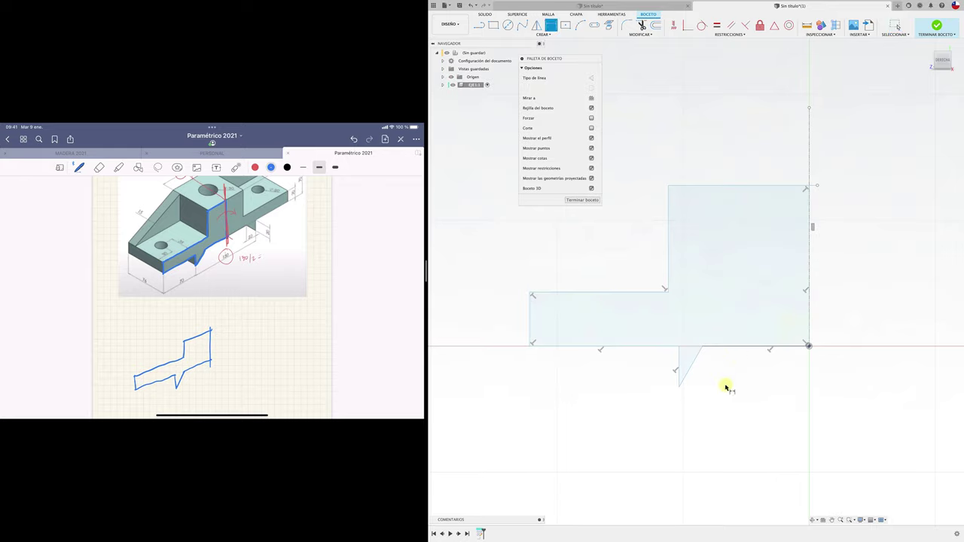
click(679, 367)
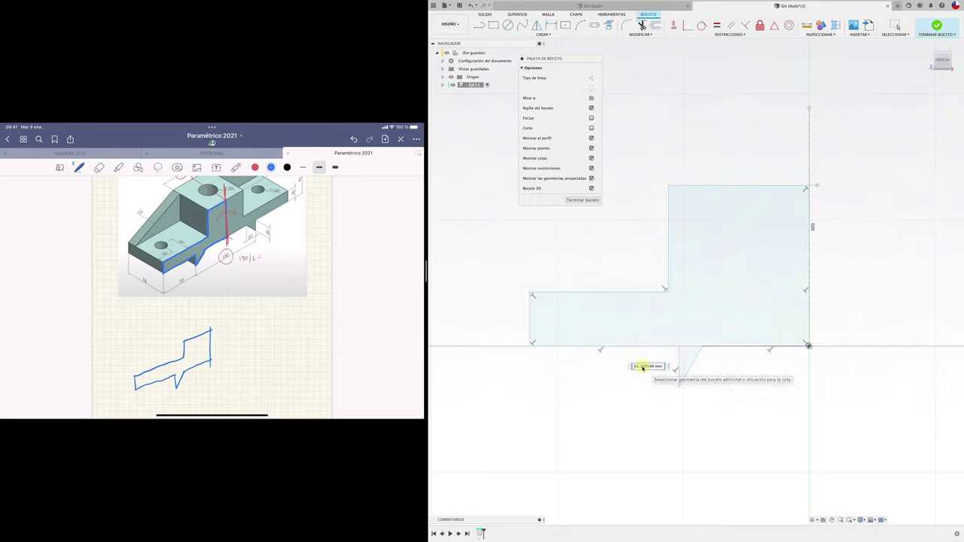
click(642, 368)
text(20)
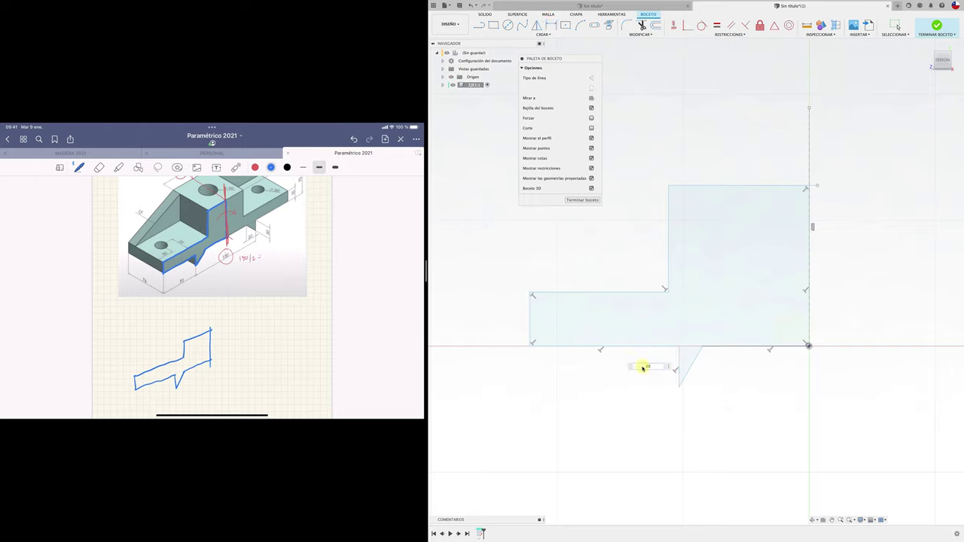
key(Return)
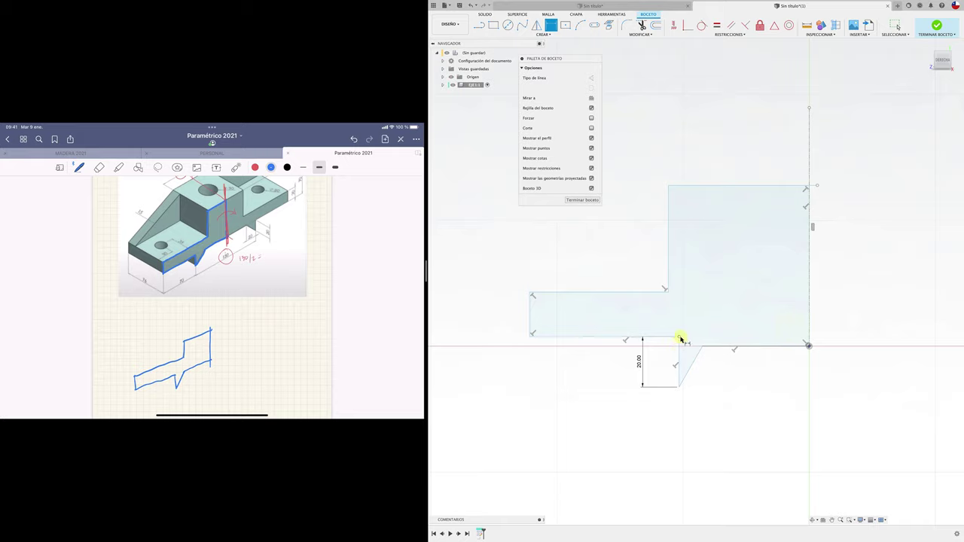
click(703, 349)
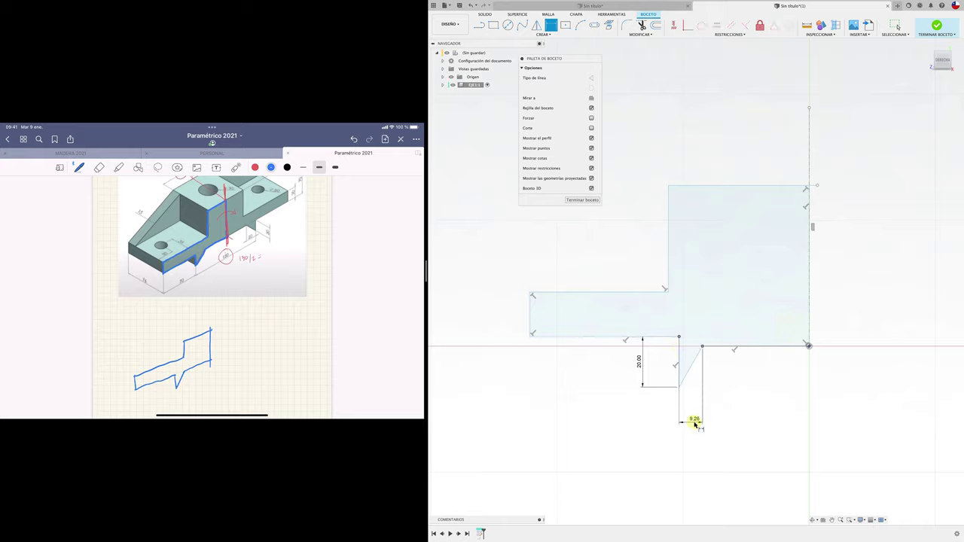
click(698, 421)
text(20)
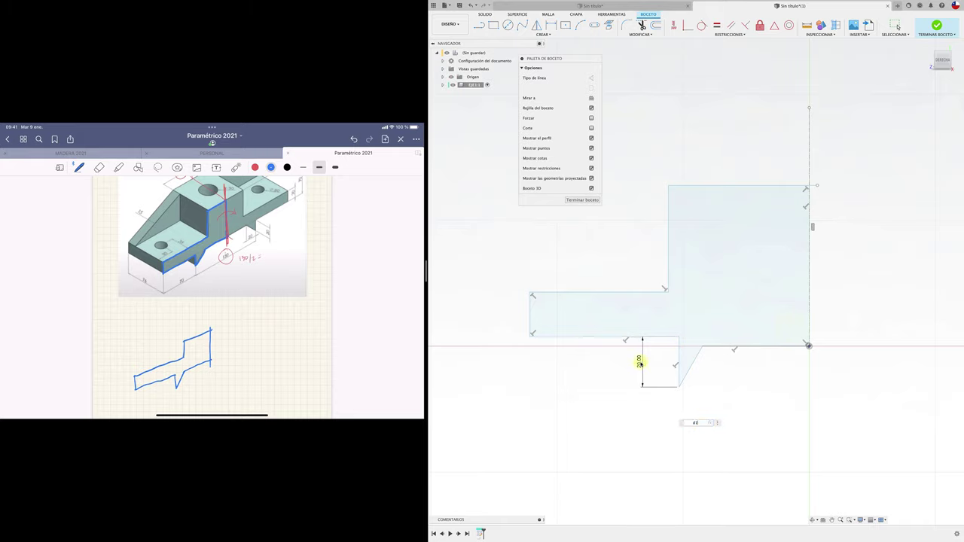
key(Return)
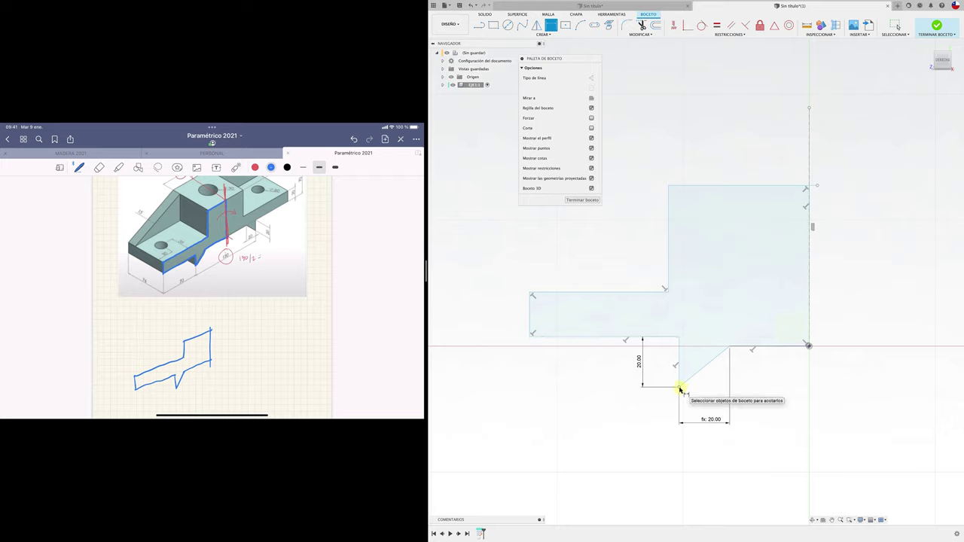
Step: Set the lower bottom width to 70 mm and the right-corner span to 130/2 (65 mm)
click(610, 336)
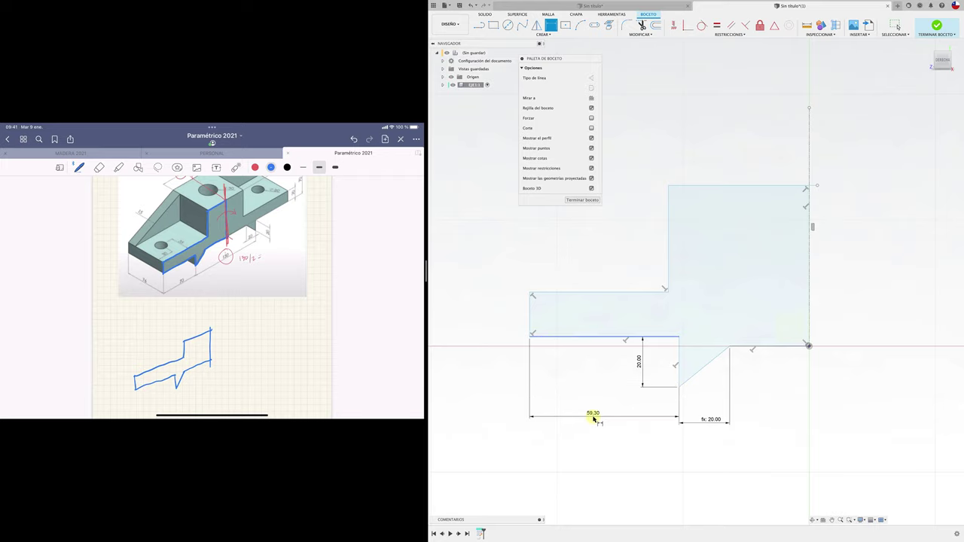
click(594, 419)
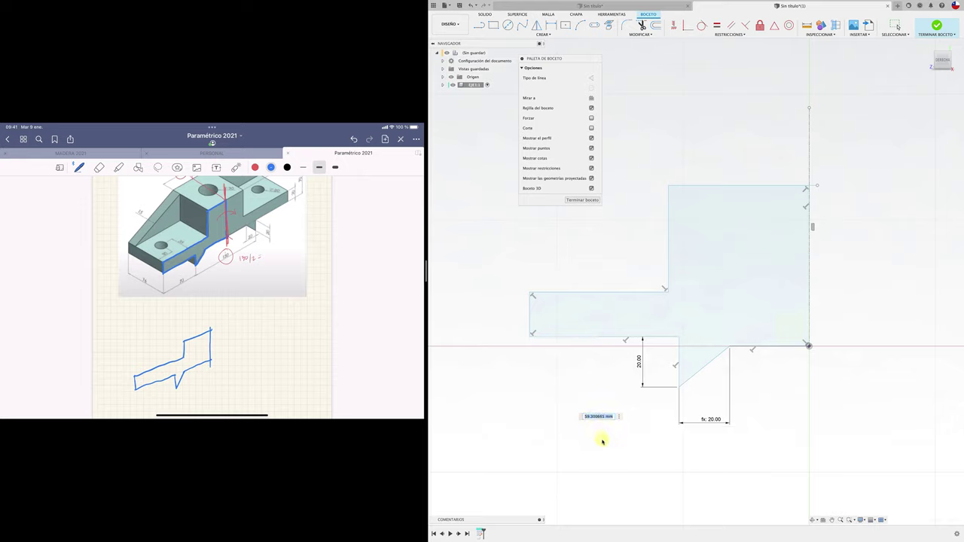
text(70)
key(Return)
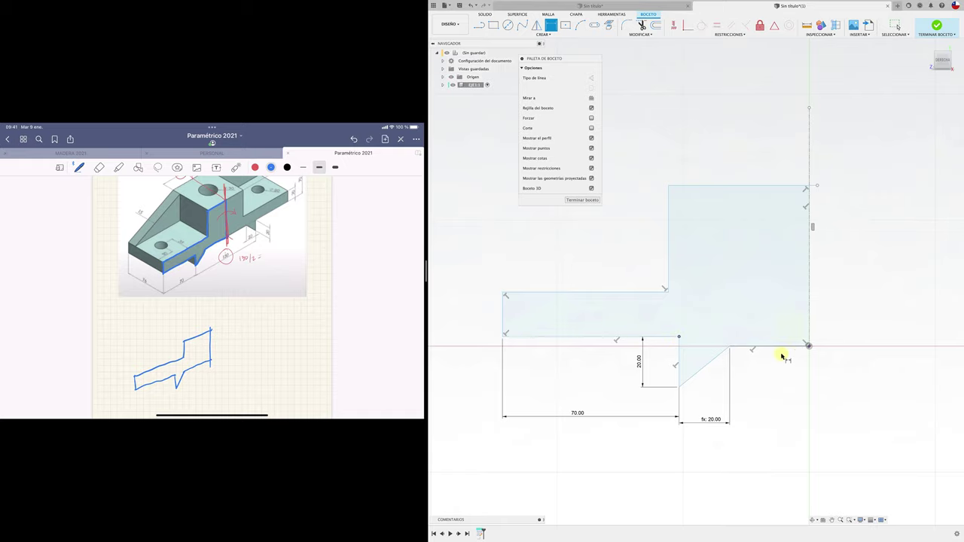
click(808, 346)
click(765, 475)
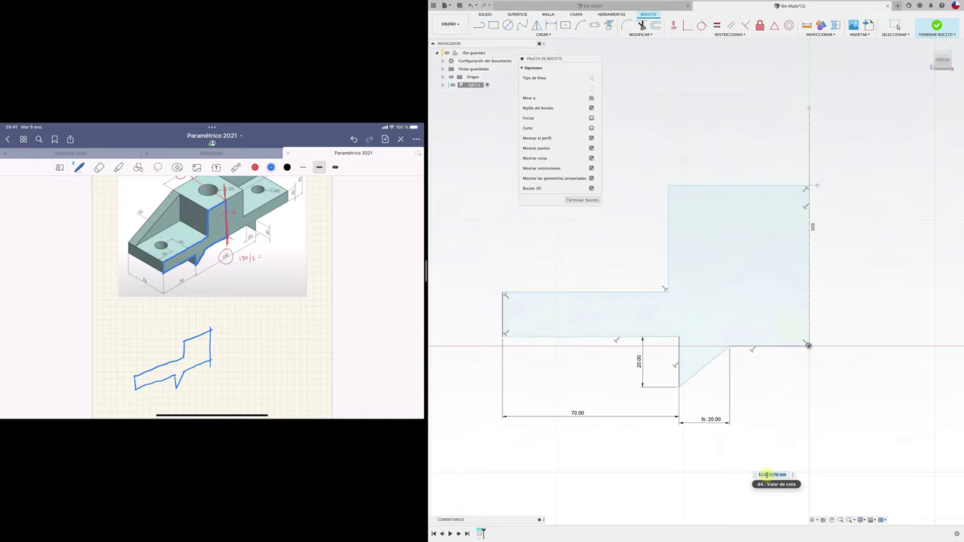
text(130)
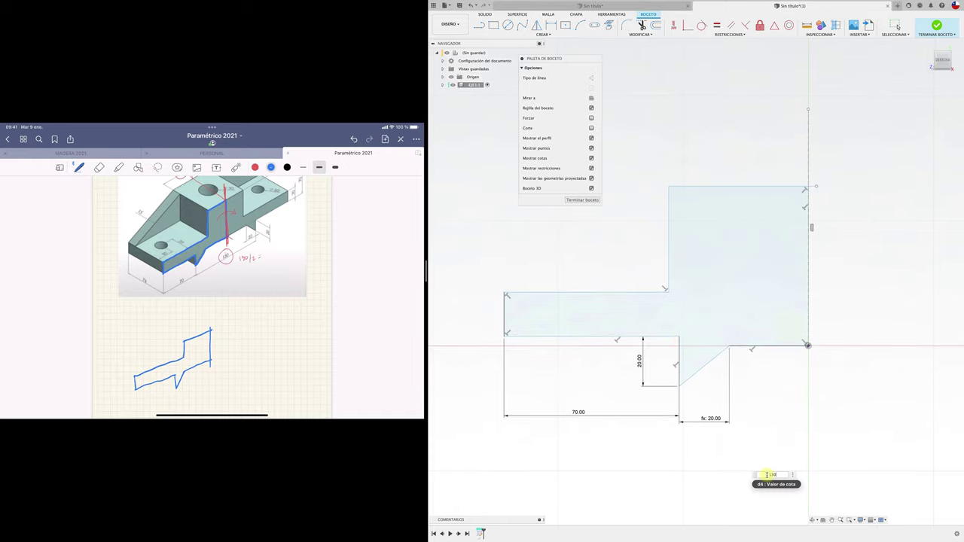
text(/2)
key(Return)
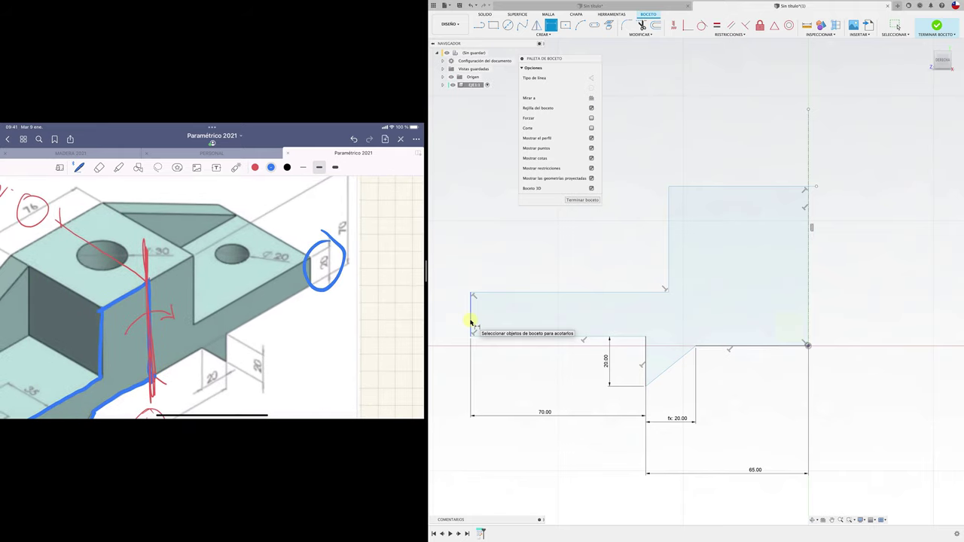
Step: Dimension the left end height at 20 mm and the inner vertical edge at 50 mm
click(471, 323)
click(456, 318)
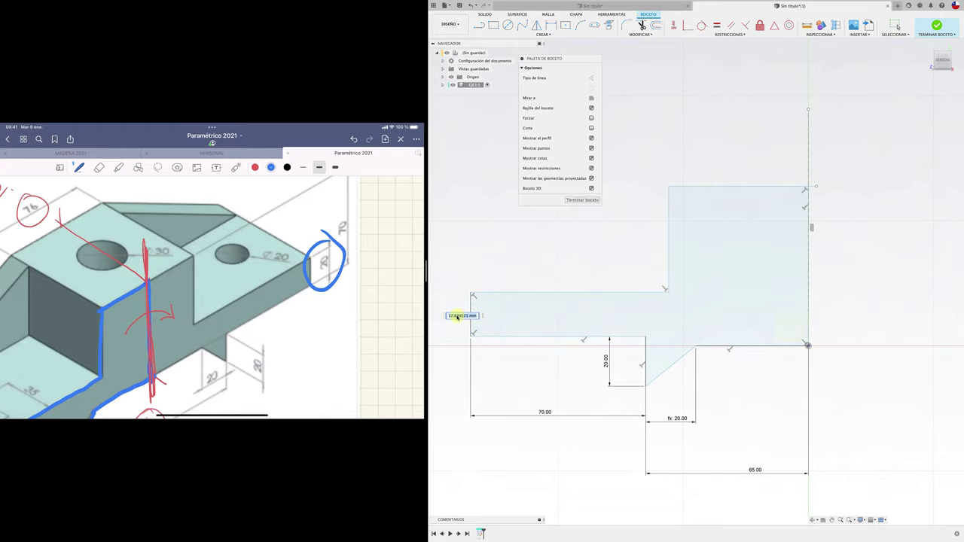
text(20)
key(Return)
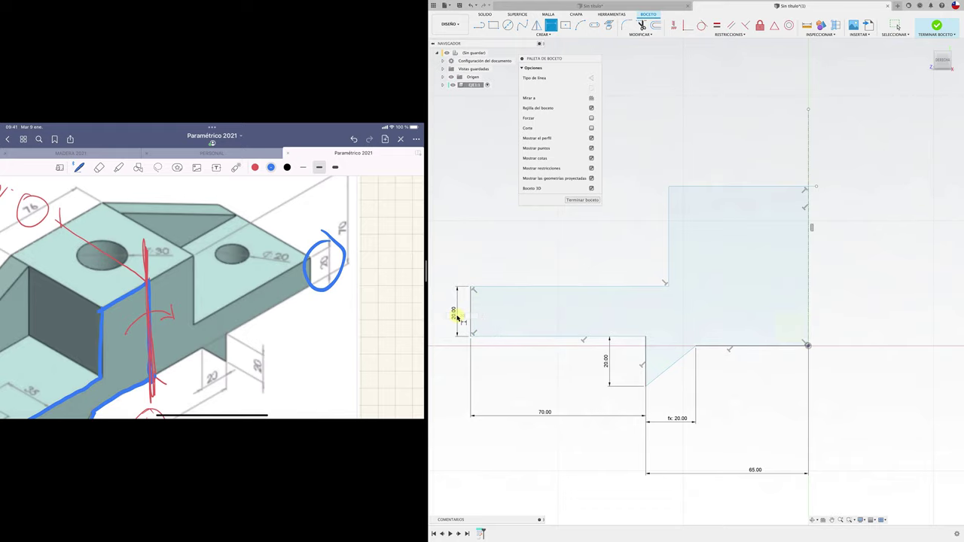
scroll(528, 268, down, 3)
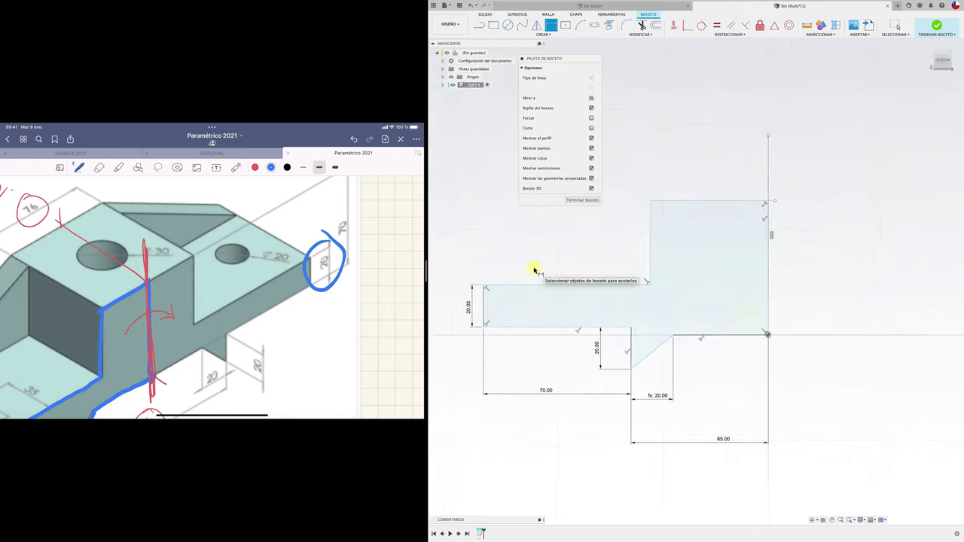
scroll(533, 271, down, 1)
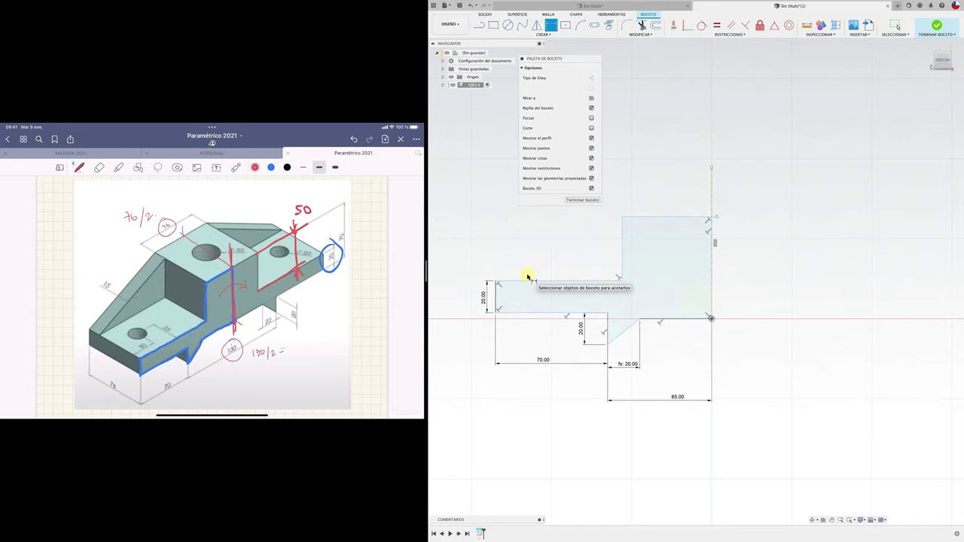
click(622, 263)
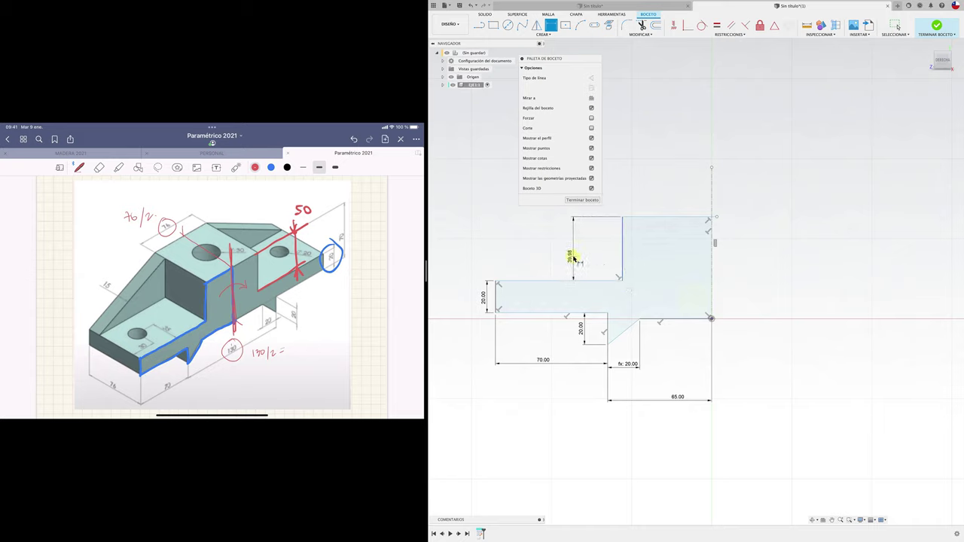
click(573, 258)
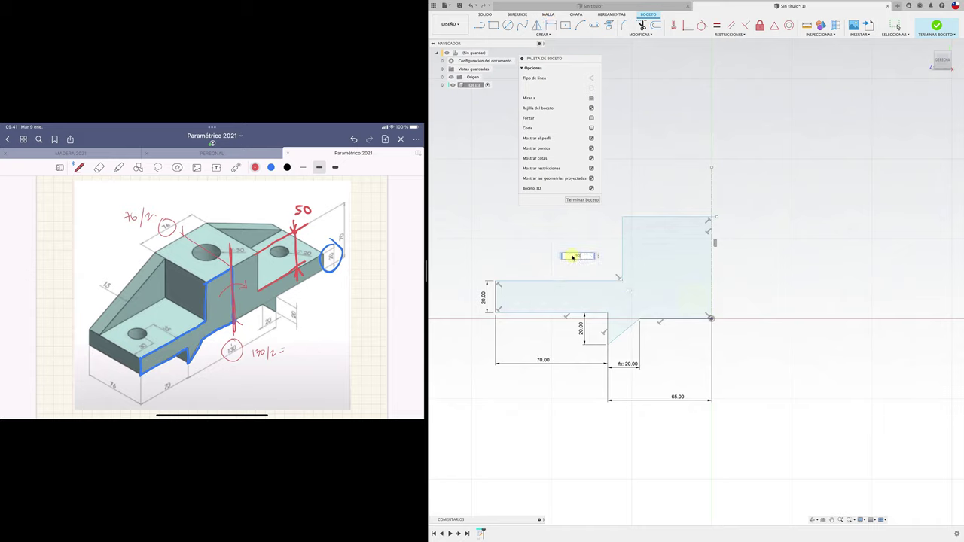
text(50)
key(Return)
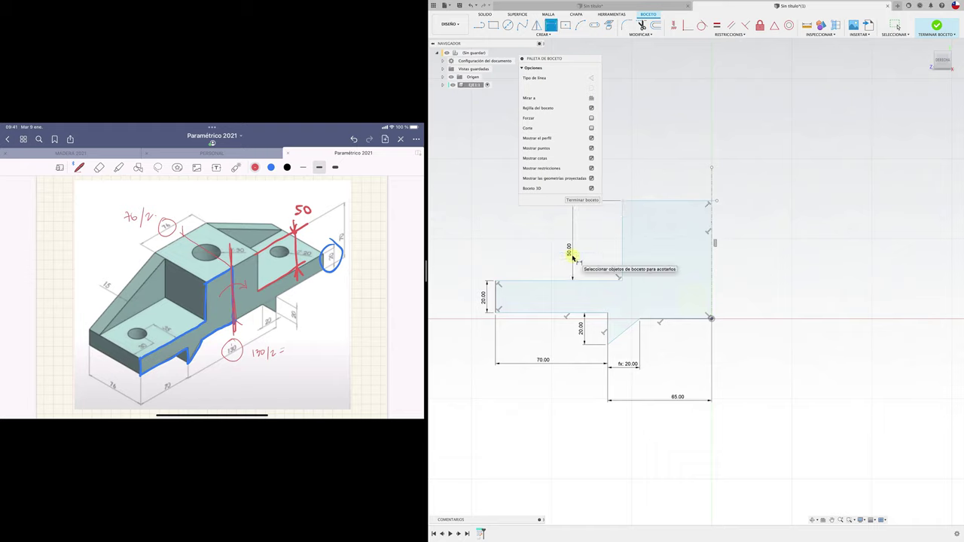
Step: Dimension the top edge width at 38 mm, half of 76
drag(140, 201, 162, 202)
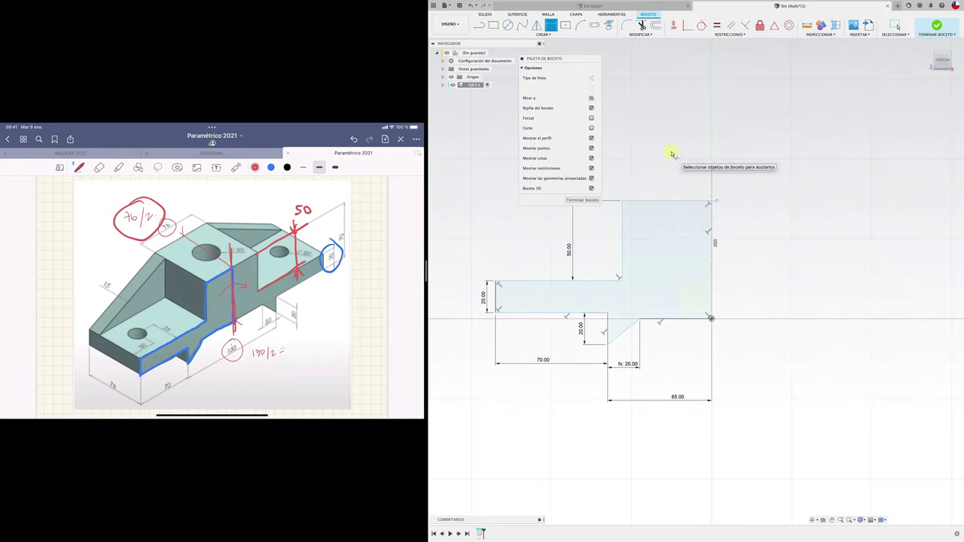
key(t)
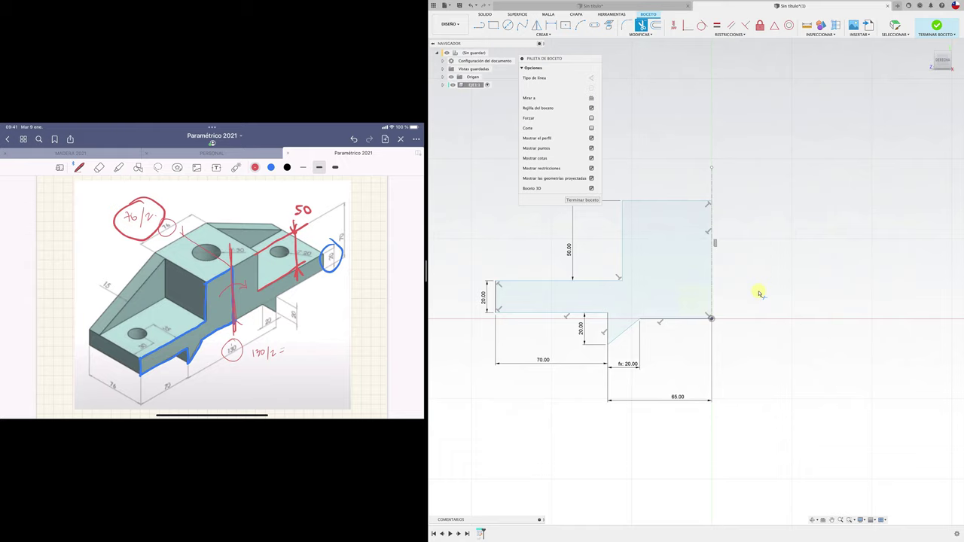
key(d)
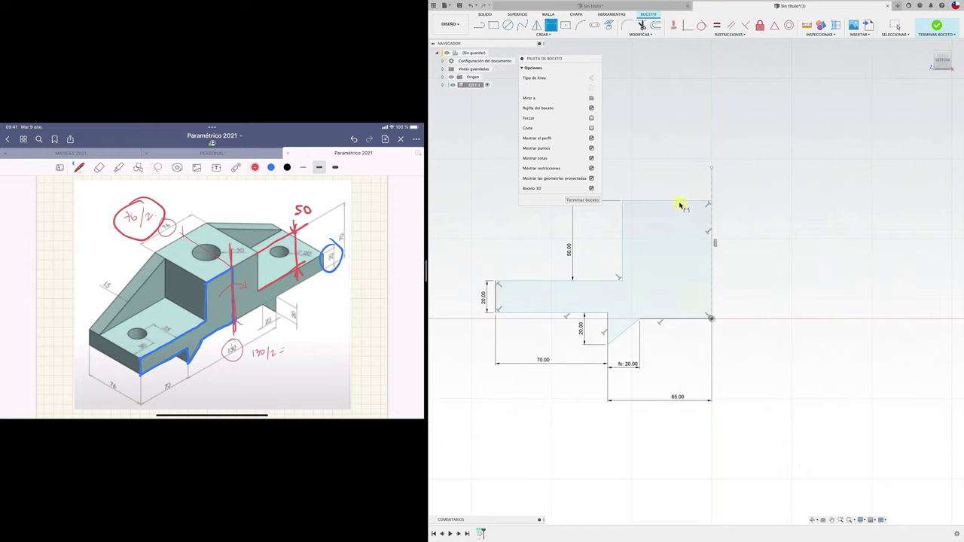
click(680, 201)
click(664, 183)
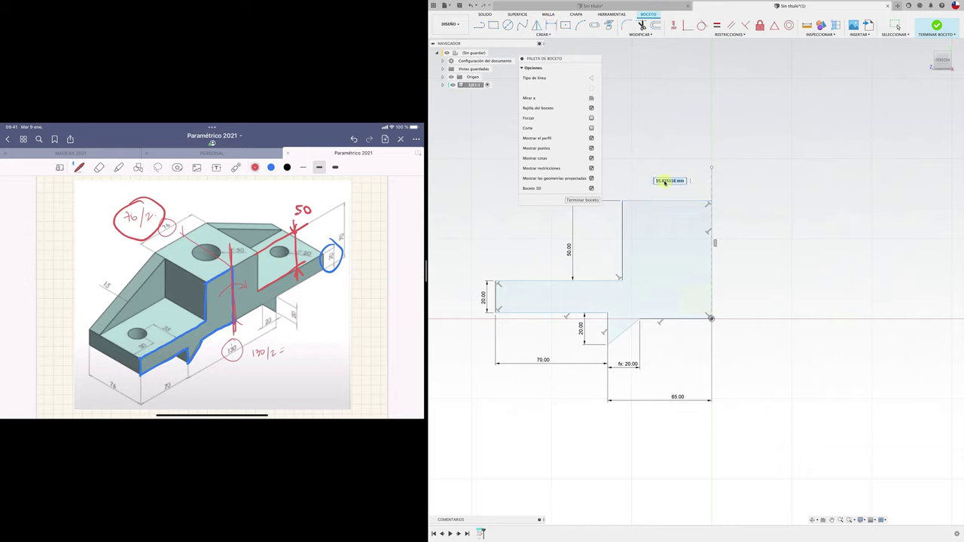
text(76/2)
key(Return)
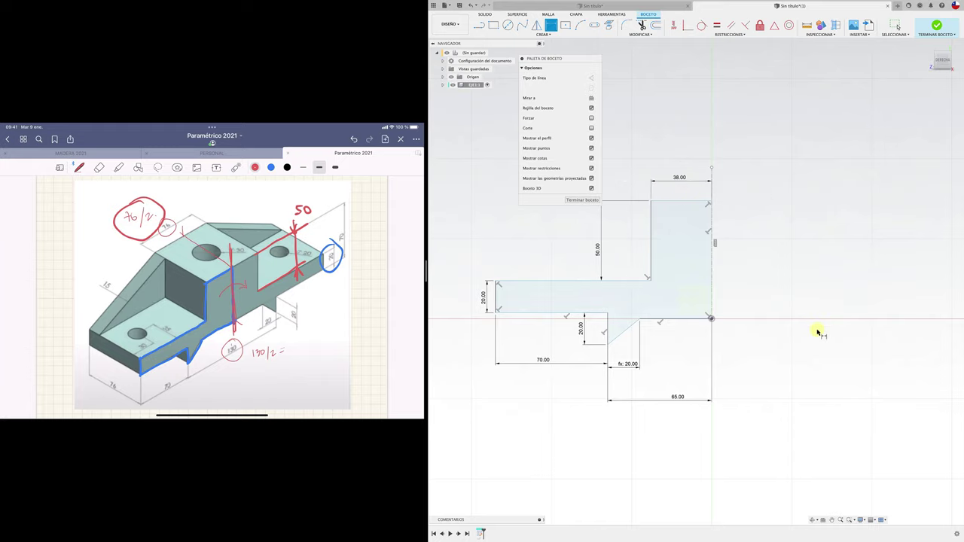
middle_drag(792, 349, 834, 365)
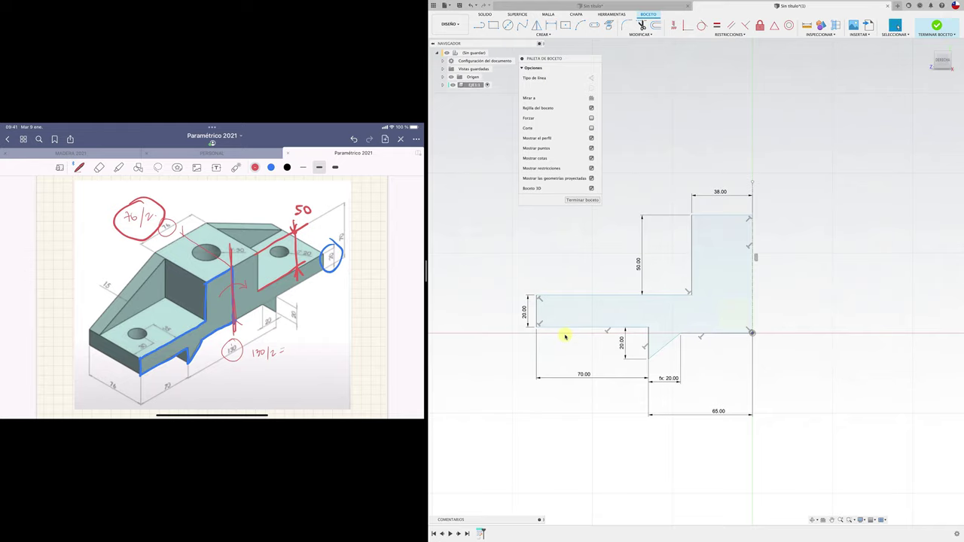
Step: Test-drag the left arm's bottom edge to check its freedom, then undo the move
scroll(566, 337, up, 1)
scroll(568, 331, up, 1)
scroll(568, 328, up, 1)
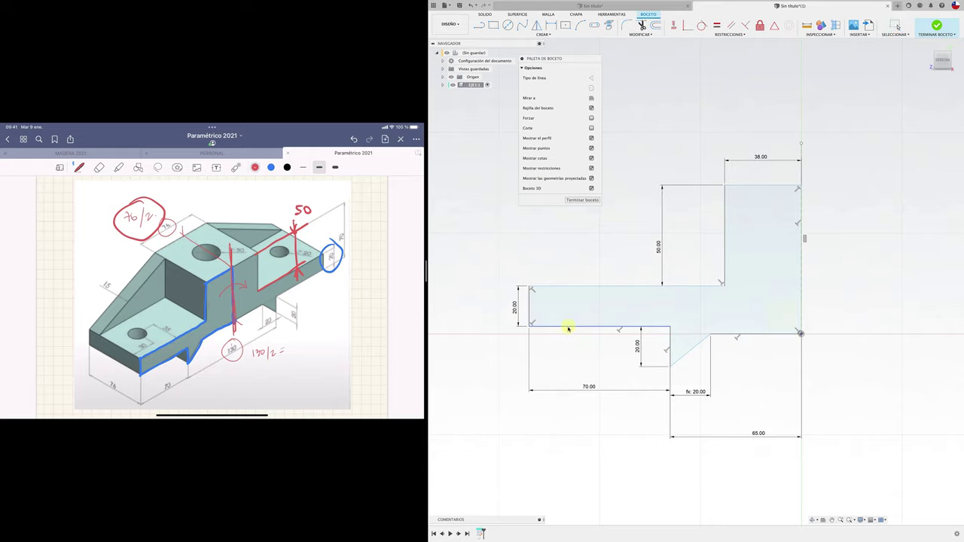
drag(569, 328, 568, 343)
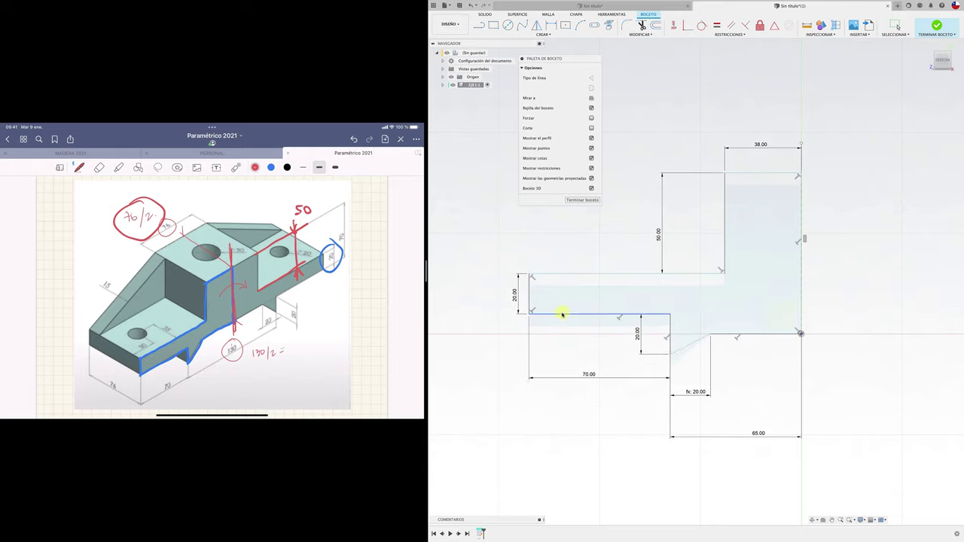
drag(568, 343, 558, 290)
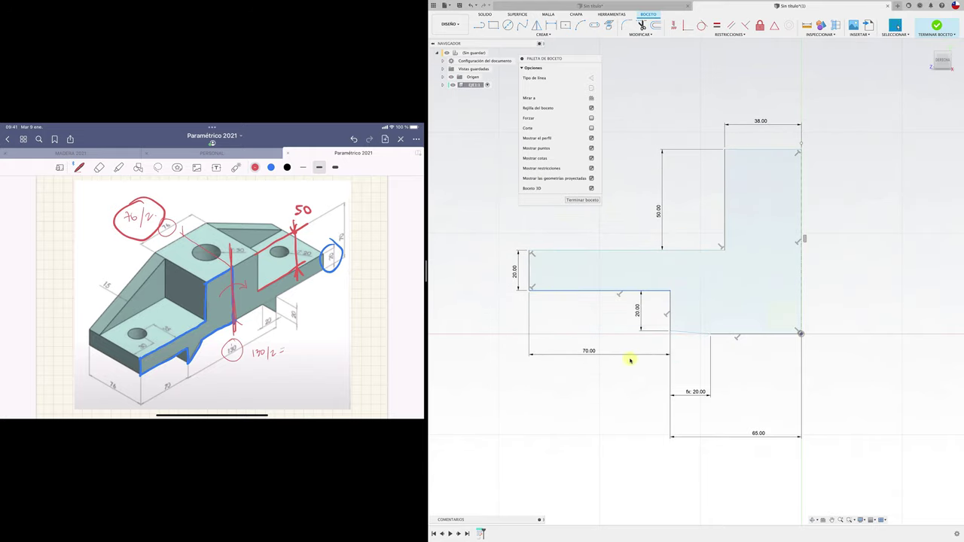
key(ctrl+z)
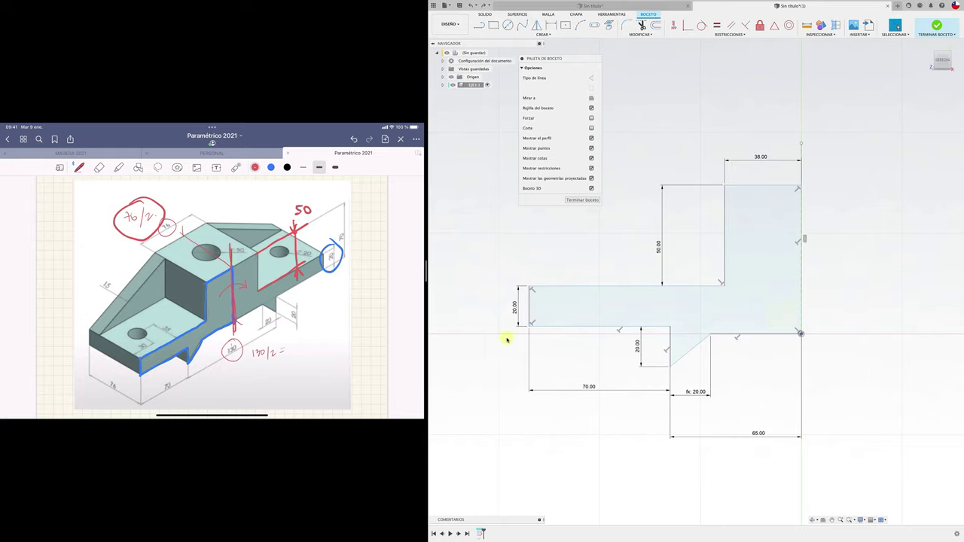
Step: Make the left arm's bottom line coincident with the lower-right corner point on the axis
scroll(591, 337, up, 1)
scroll(591, 337, up, 1)
scroll(603, 334, down, 2)
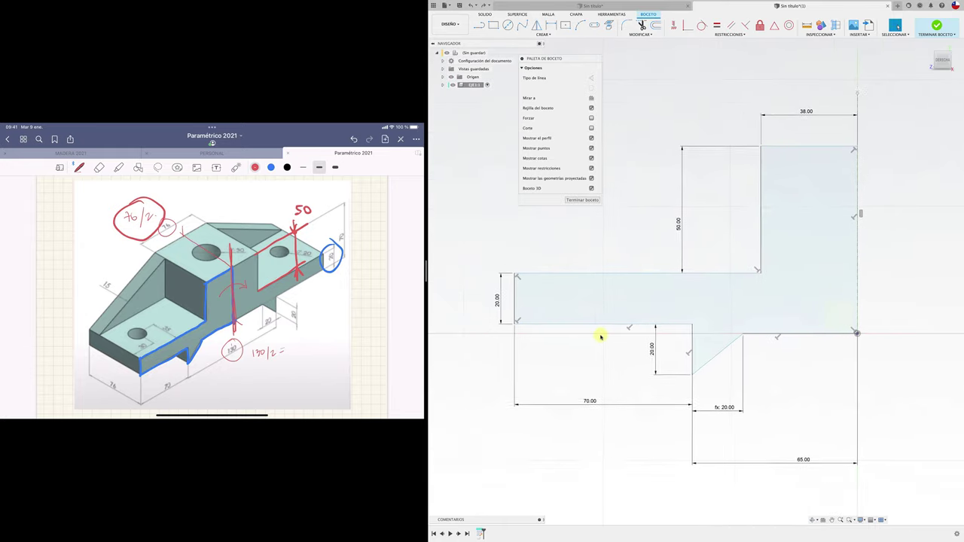
click(834, 337)
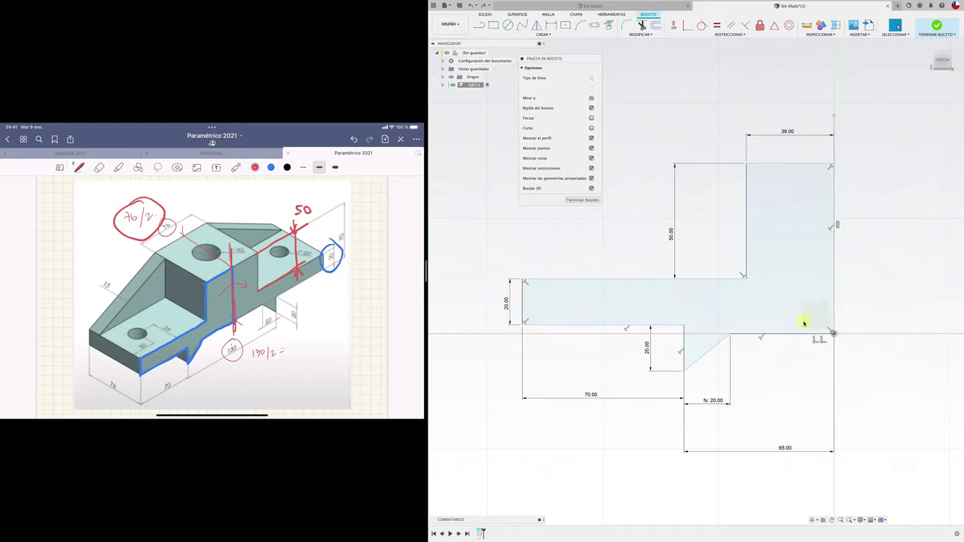
click(833, 337)
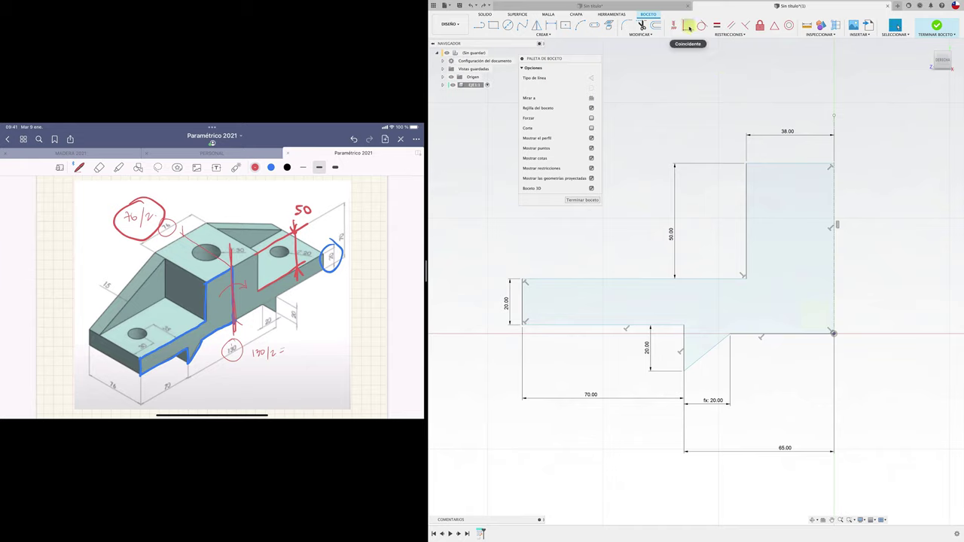
click(687, 27)
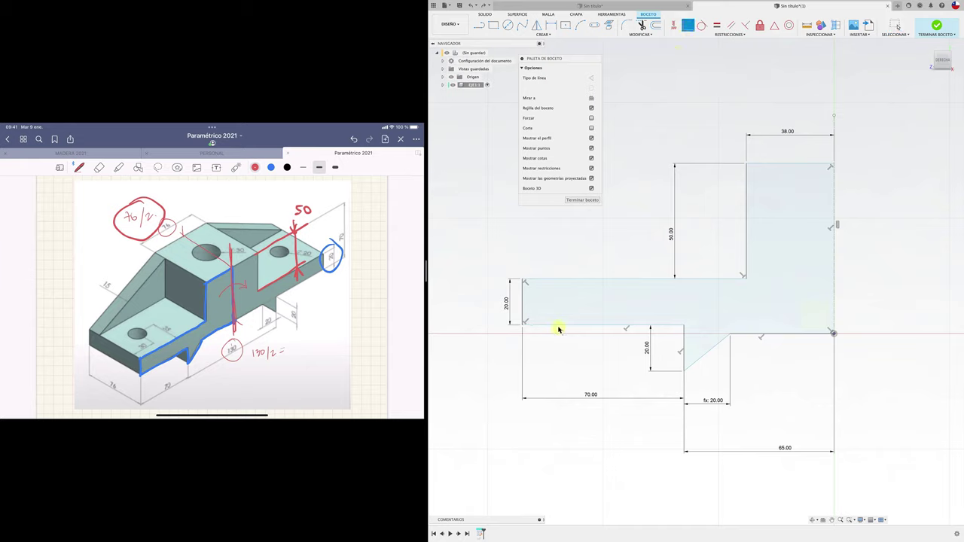
click(559, 327)
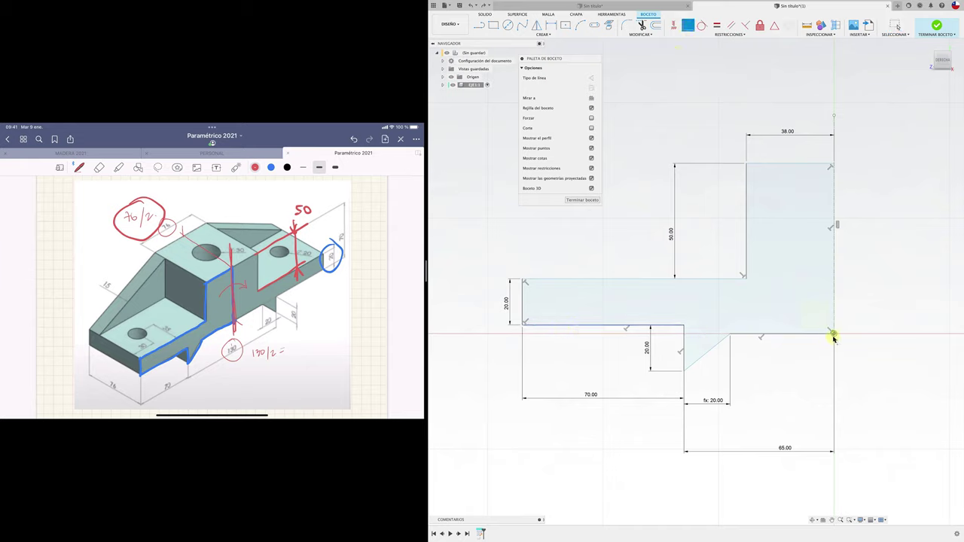
click(834, 335)
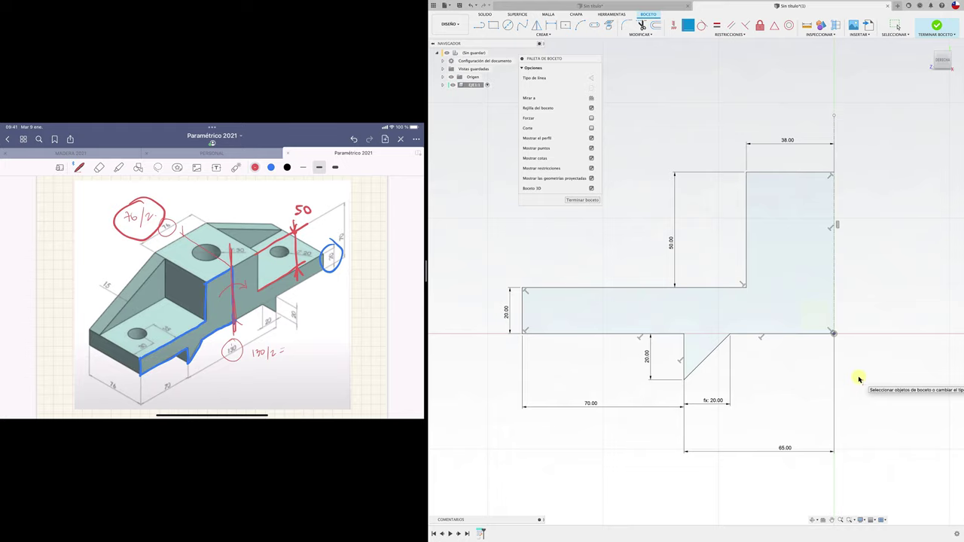
scroll(613, 334, up, 1)
scroll(613, 334, down, 3)
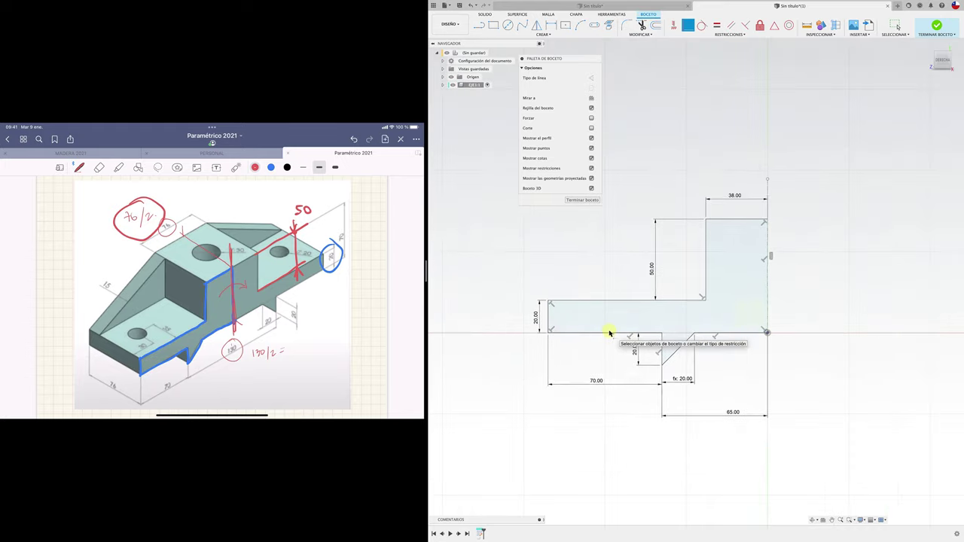
scroll(610, 333, down, 1)
scroll(610, 333, up, 1)
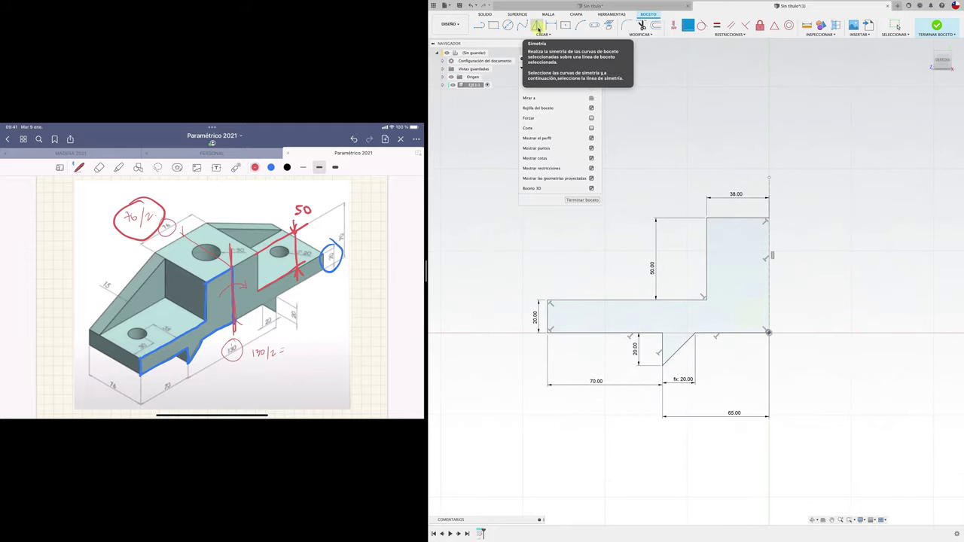
Step: Mirror the whole half profile across the vertical construction line, adding the right half with its V notch
click(538, 26)
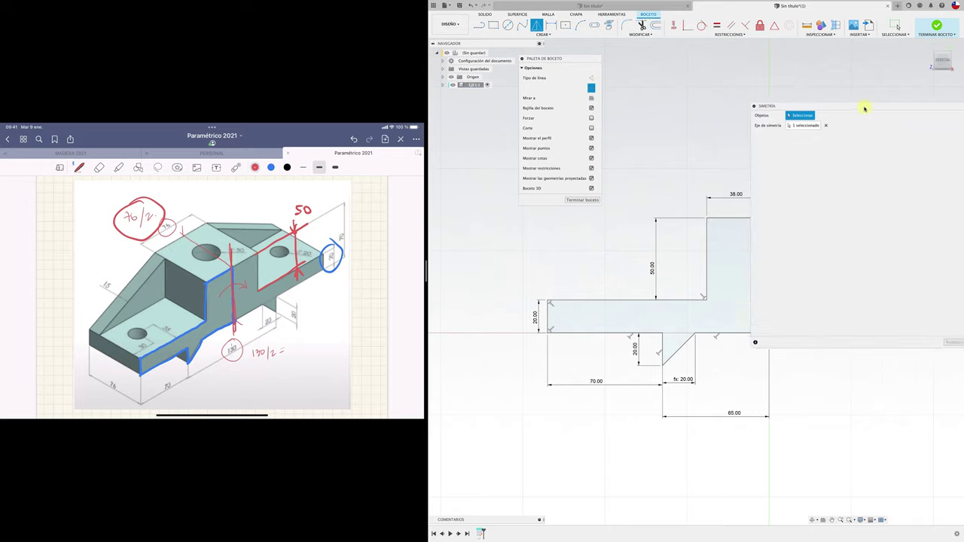
mouse_move(865, 110)
mouse_down()
mouse_move(853, 97)
mouse_move(948, 94)
mouse_up()
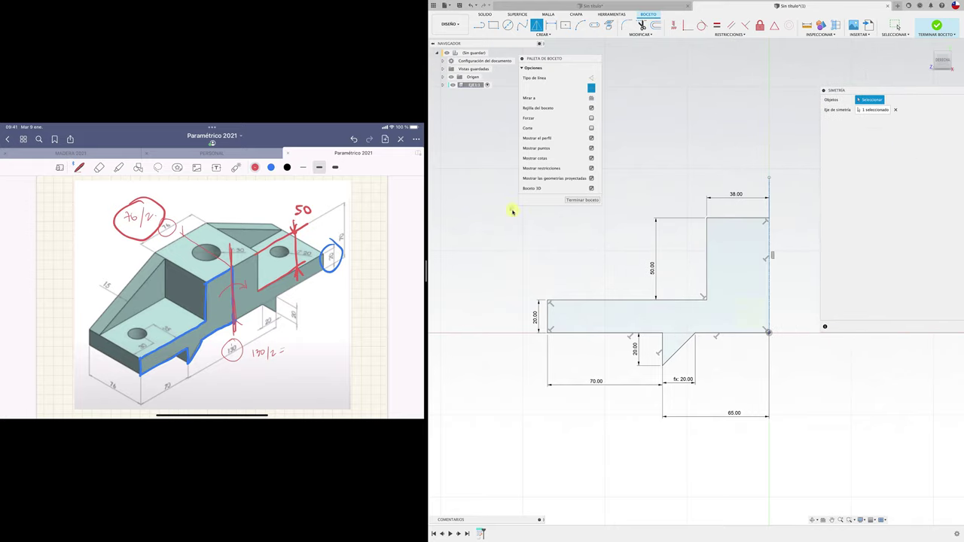
drag(510, 208, 794, 390)
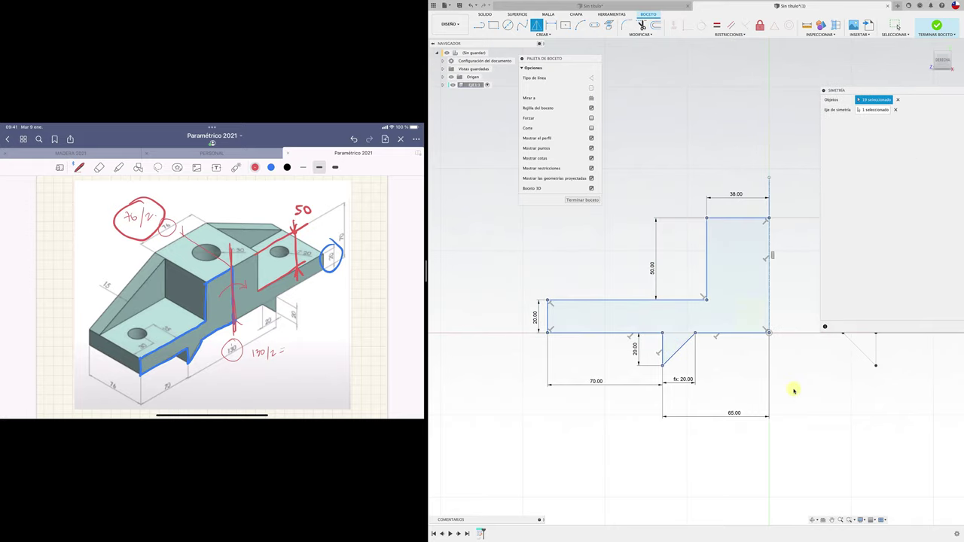
middle_drag(816, 384, 670, 407)
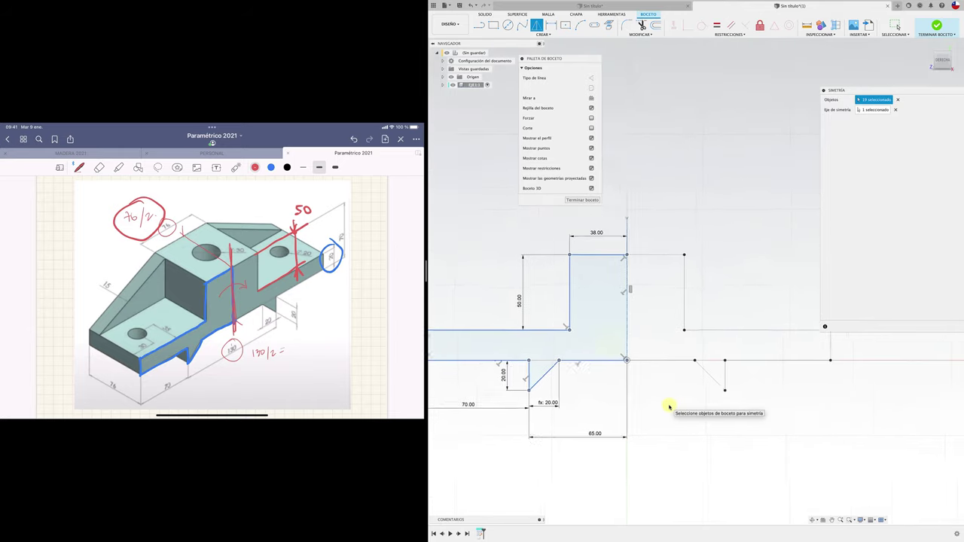
scroll(670, 406, down, 1)
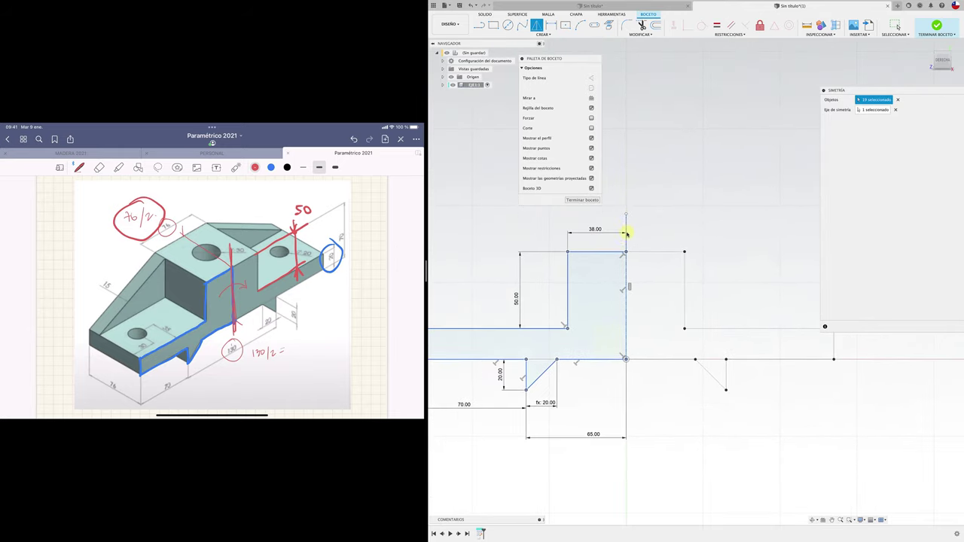
scroll(657, 248, down, 2)
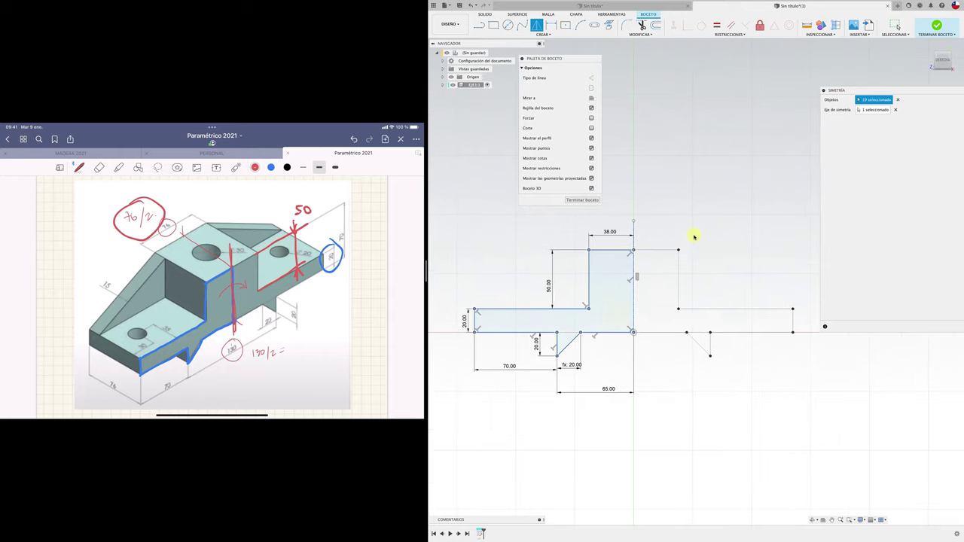
drag(867, 90, 744, 54)
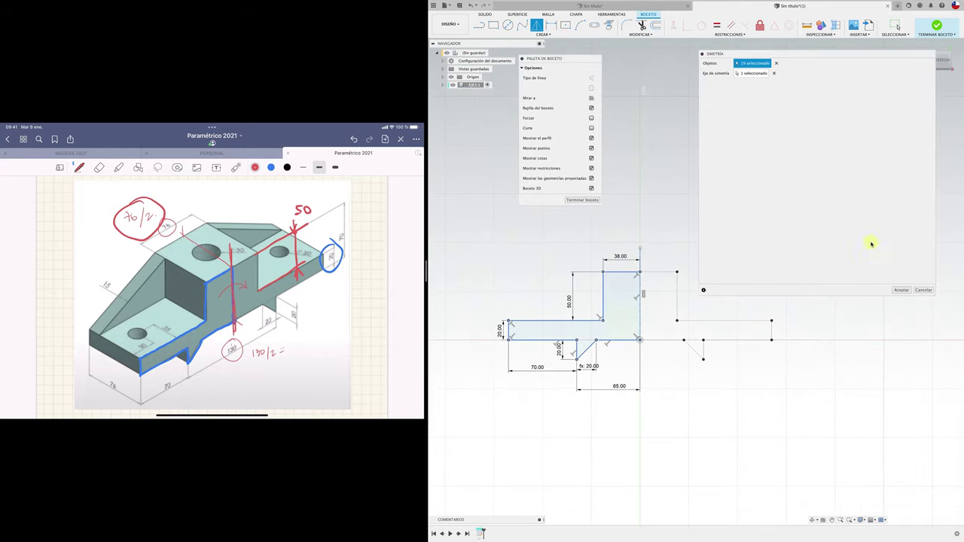
click(901, 290)
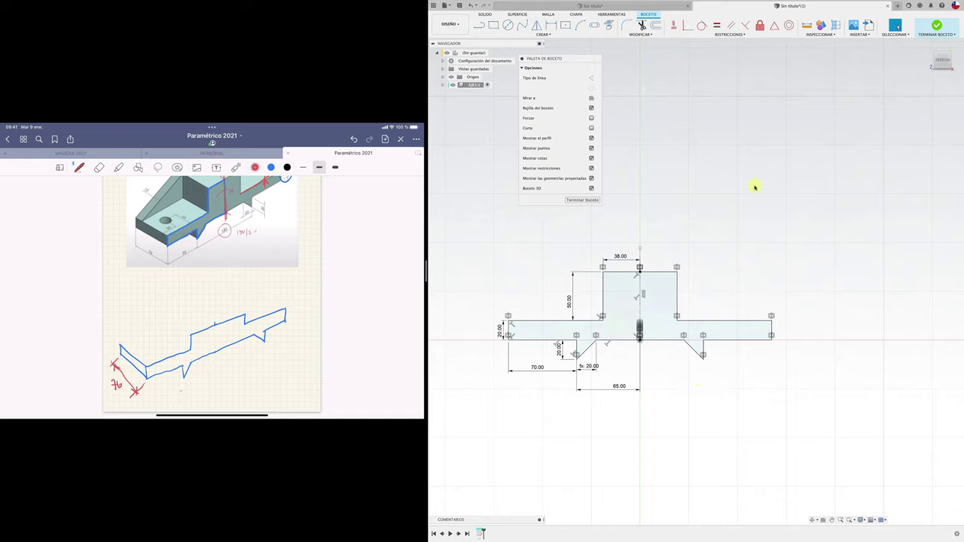
Step: Extrude both bracket profile regions -76 mm into a solid body
click(936, 26)
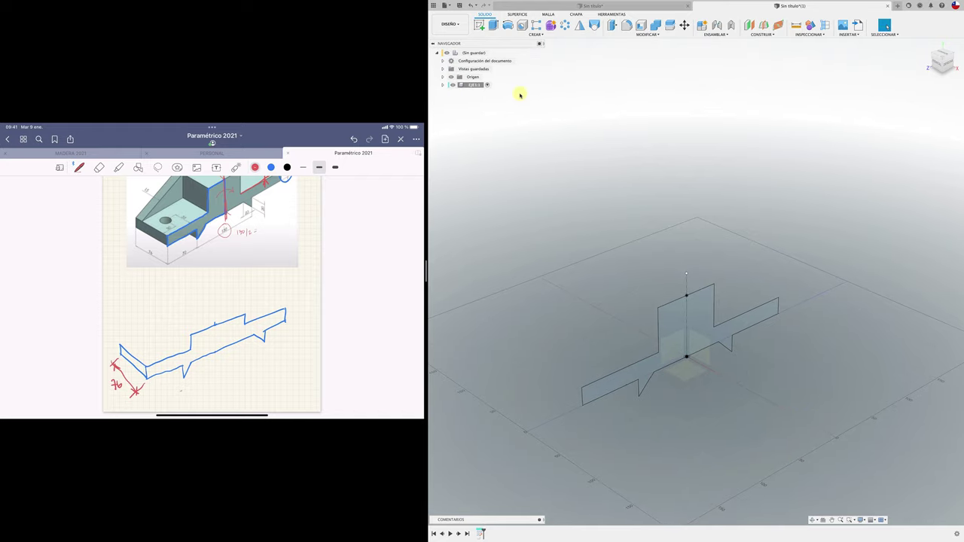
click(494, 25)
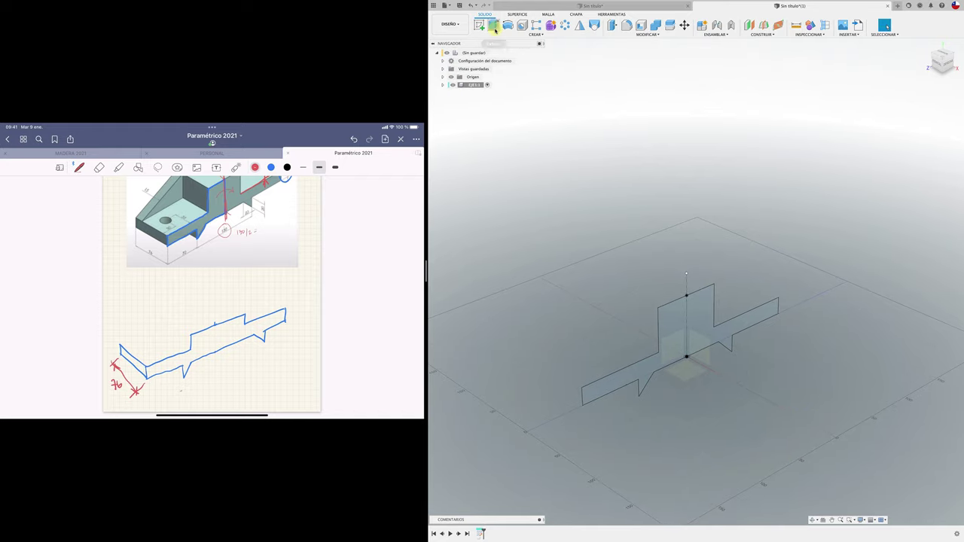
click(705, 331)
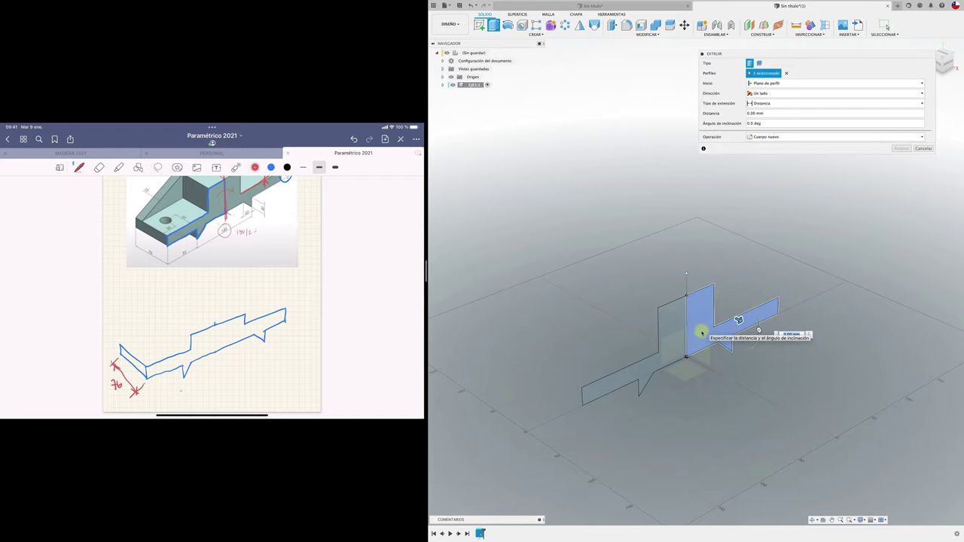
click(671, 334)
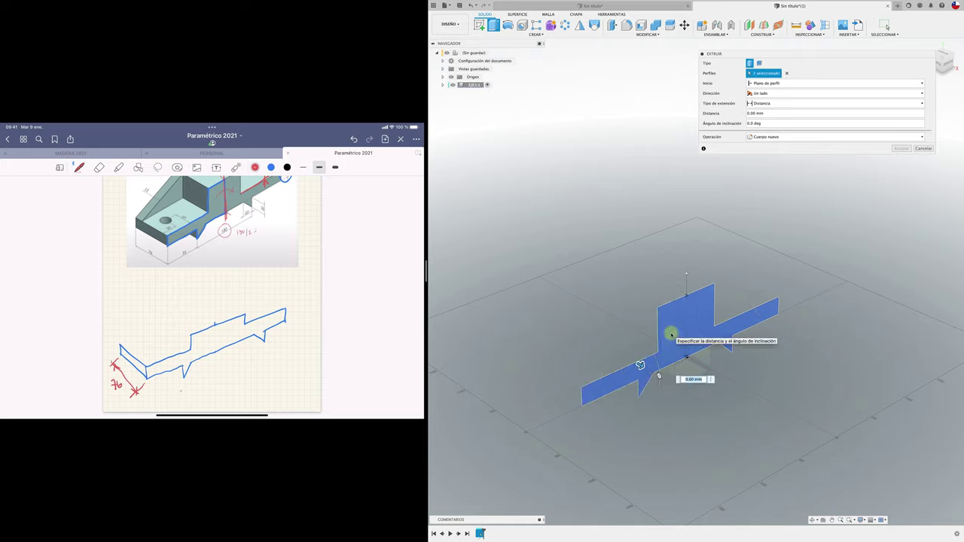
drag(633, 363, 559, 319)
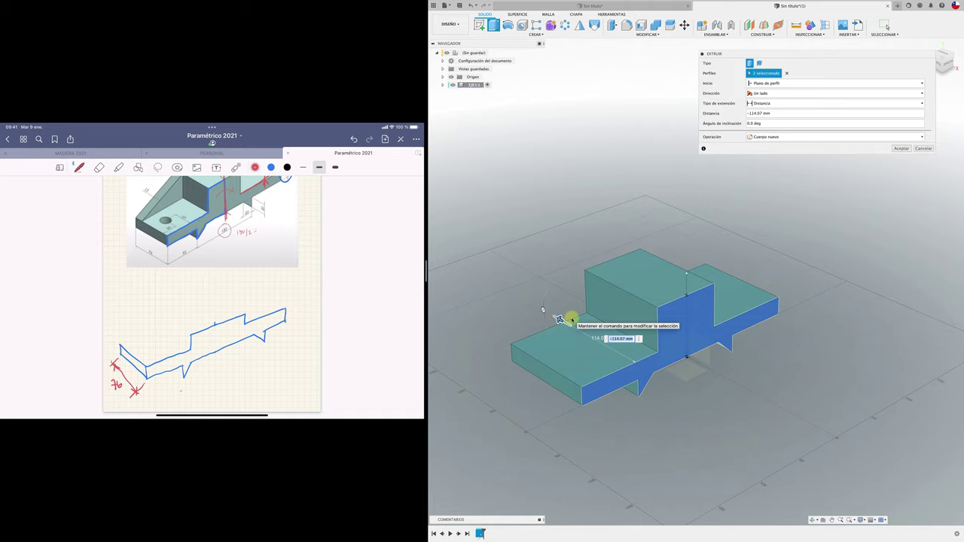
text(-76)
key(Return)
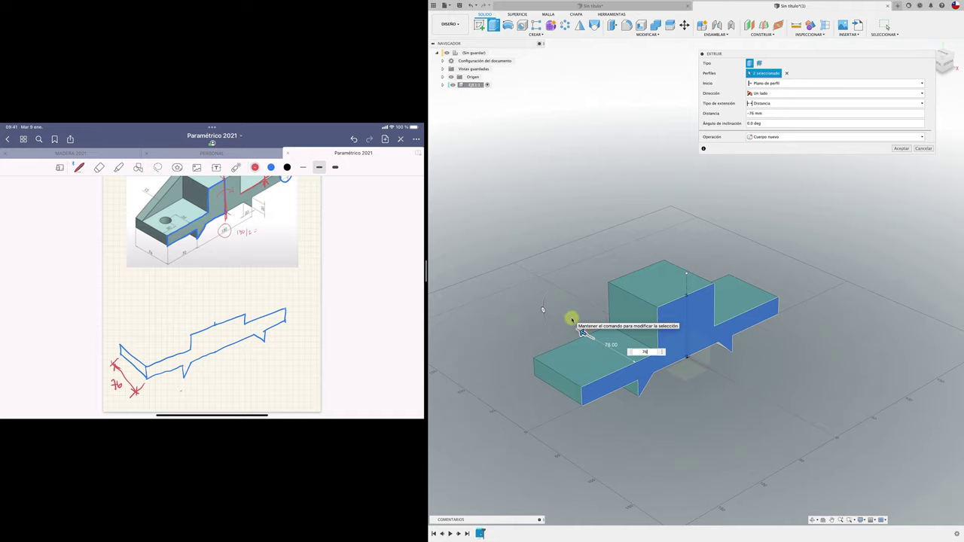
drag(582, 332, 693, 395)
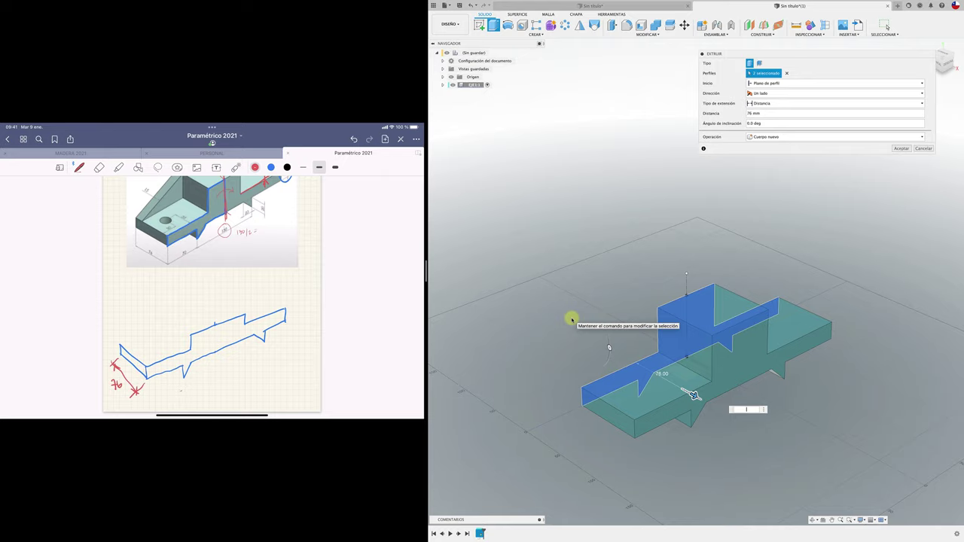
text(-76)
drag(693, 395, 582, 332)
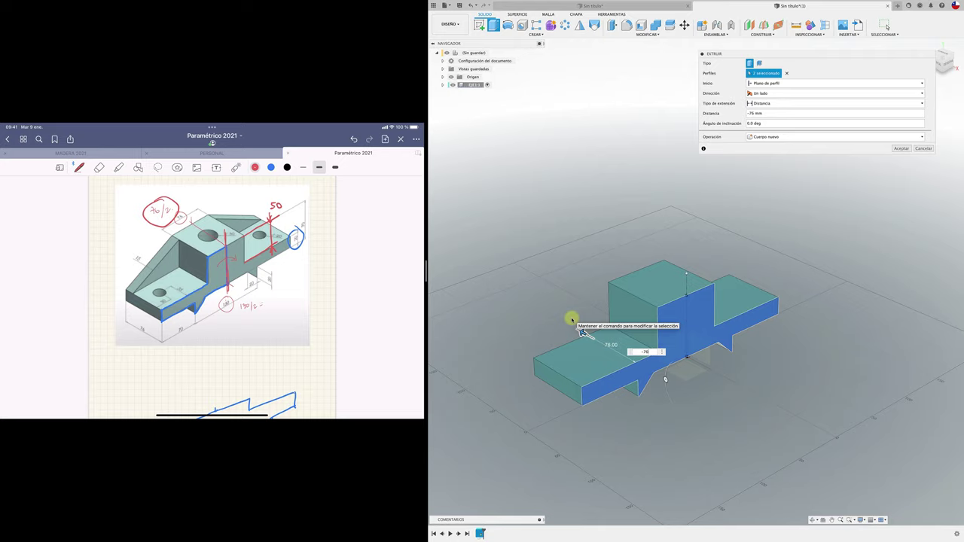
key(Return)
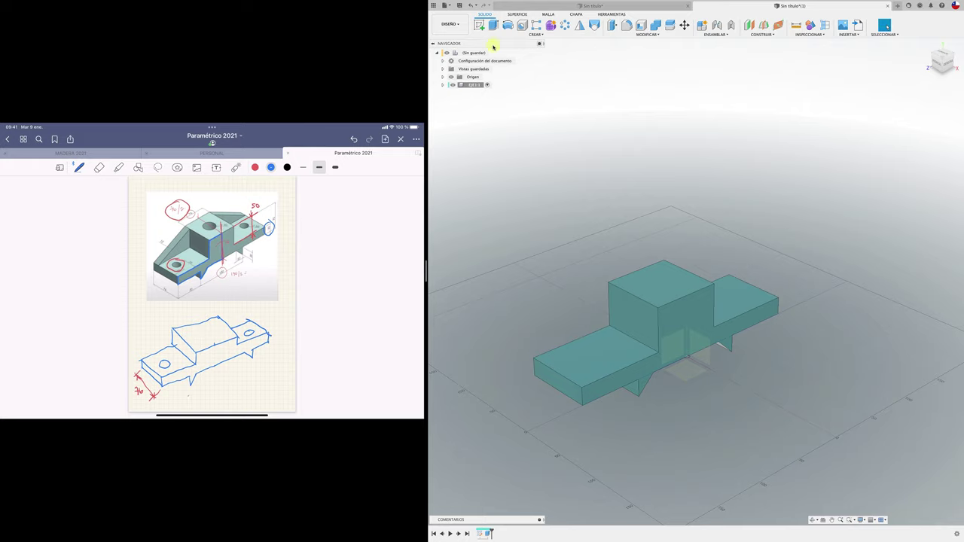
Step: Start a new sketch on the left arm's top face and view it face-on
click(479, 24)
click(592, 364)
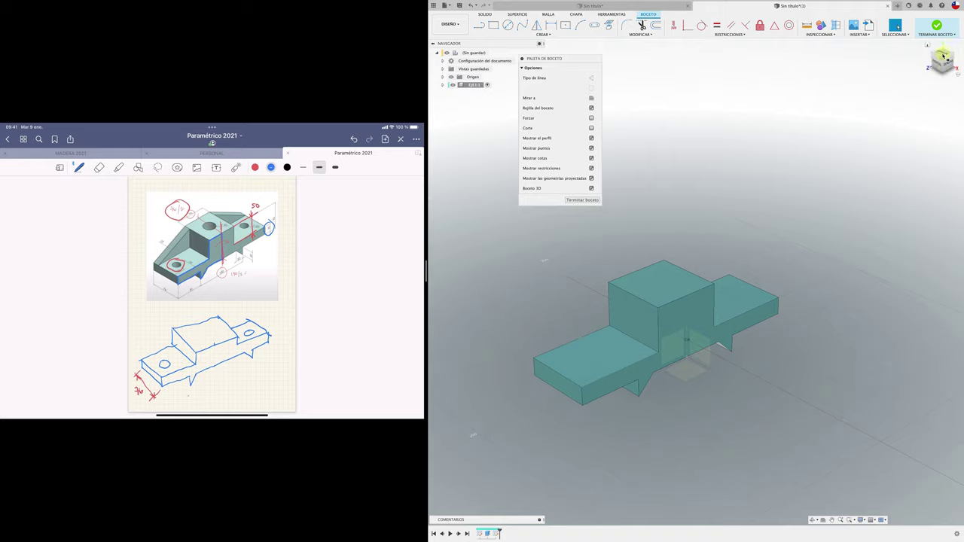
click(824, 522)
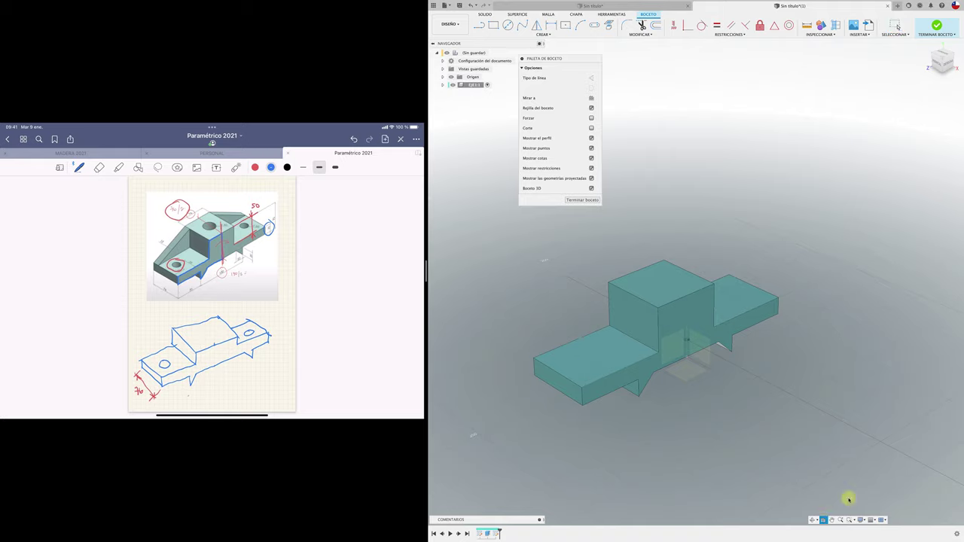
click(587, 359)
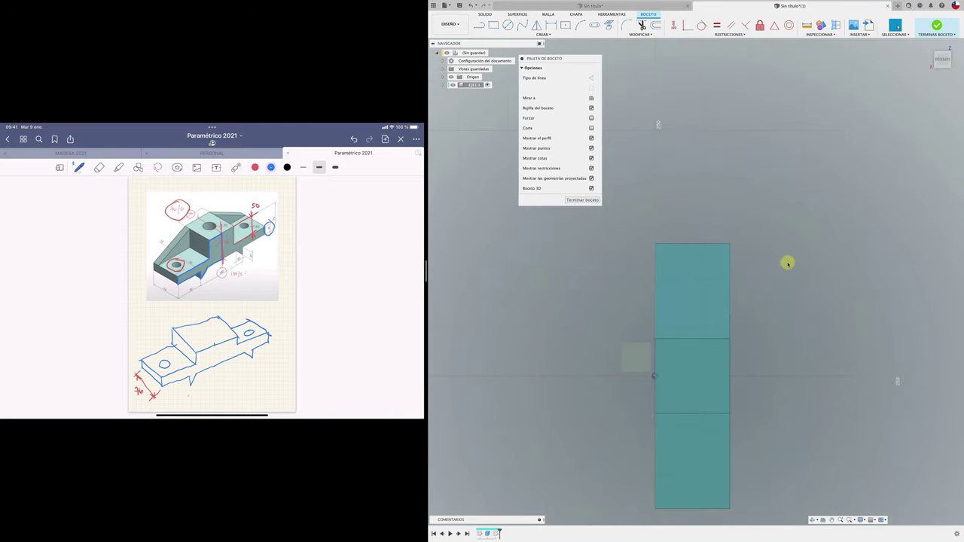
click(951, 43)
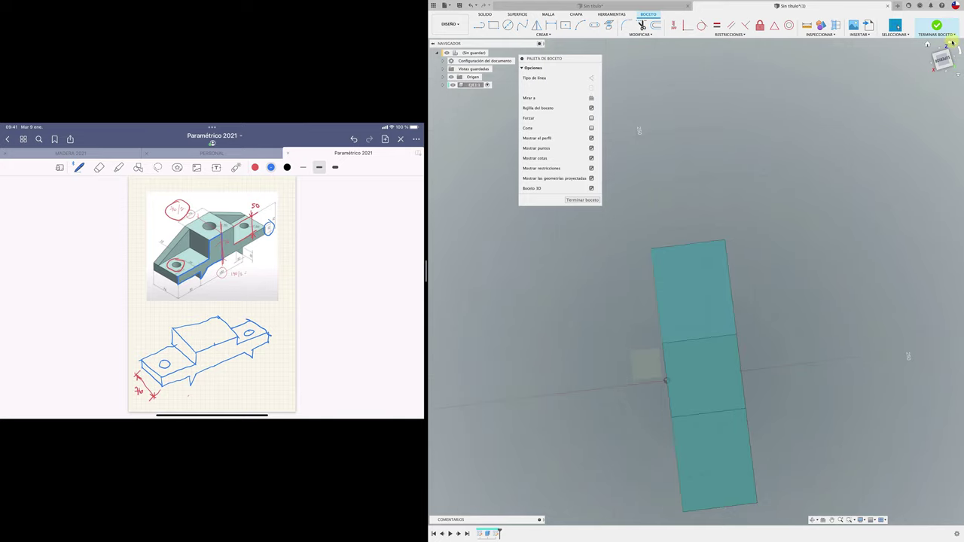
middle_drag(698, 309, 599, 345)
scroll(582, 308, down, 1)
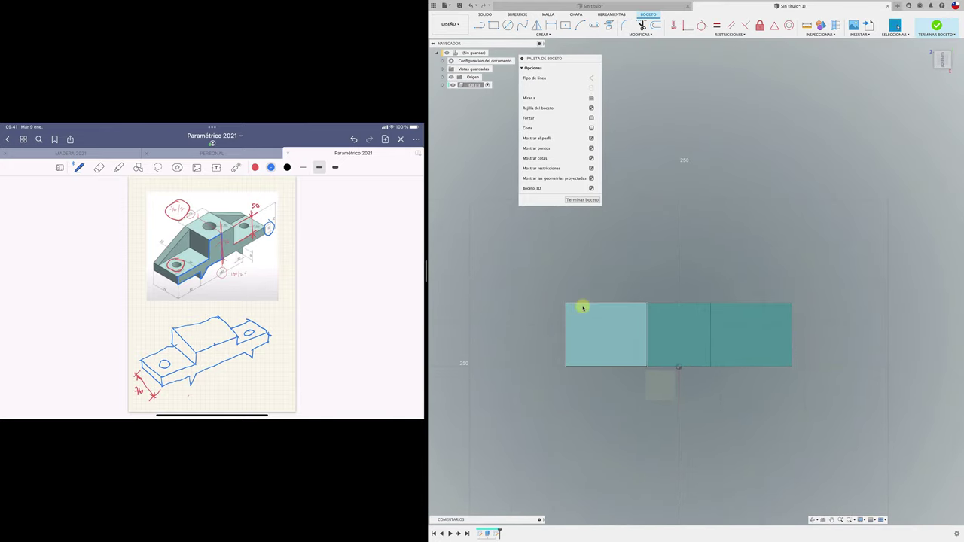
scroll(582, 308, up, 2)
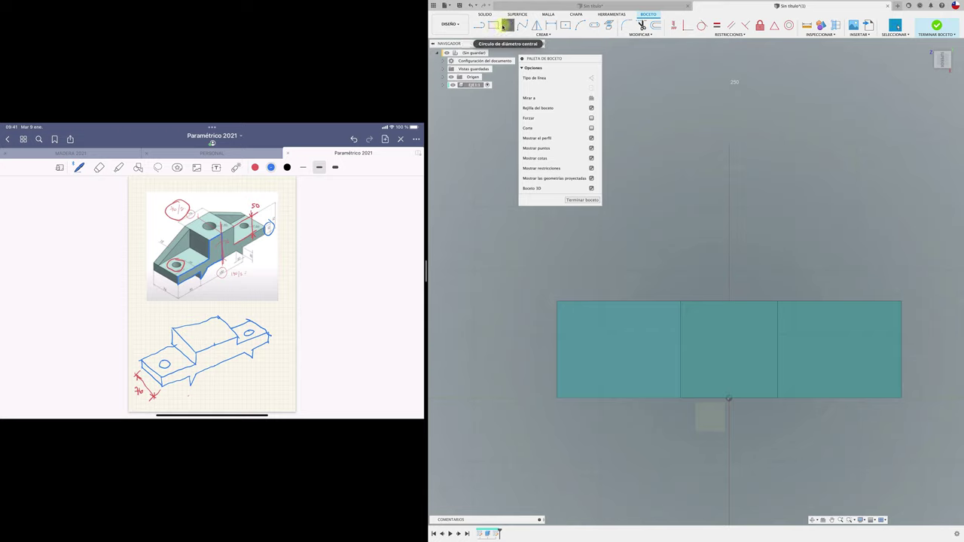
click(504, 26)
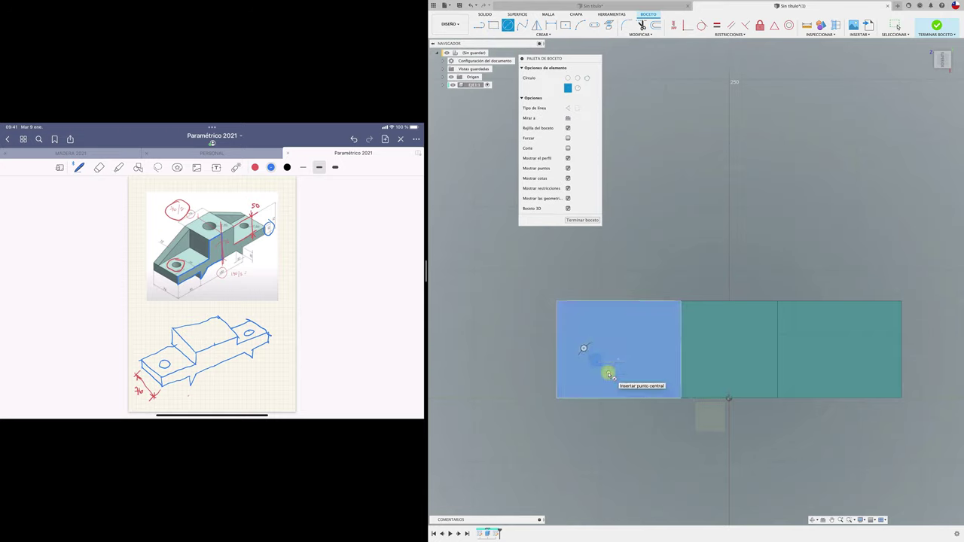
key(Escape)
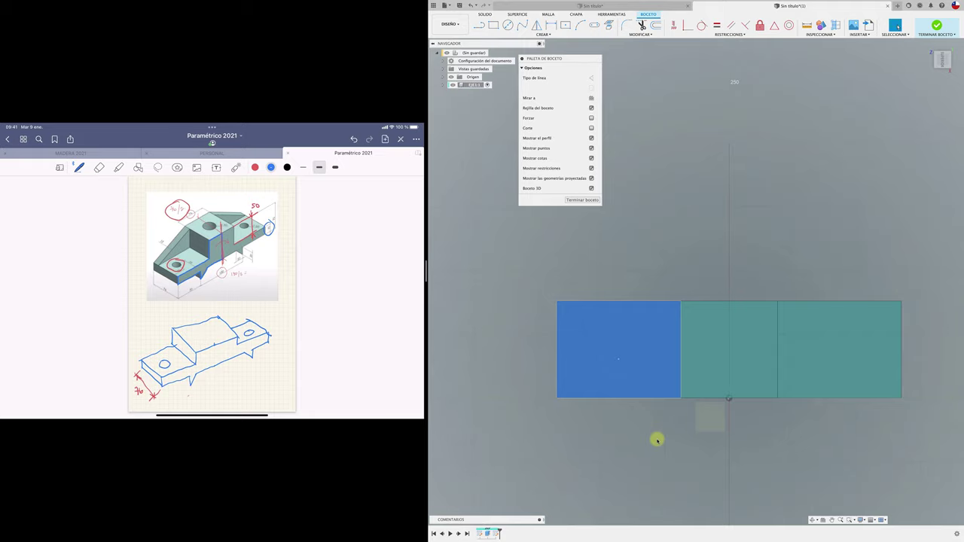
key(XF86MonBrightnessUp)
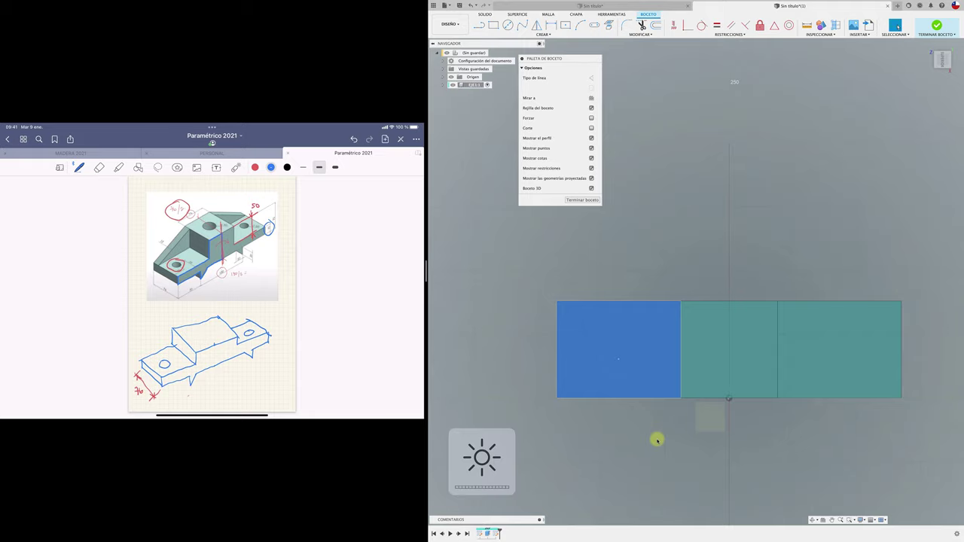
shift+middle_drag(656, 439, 579, 292)
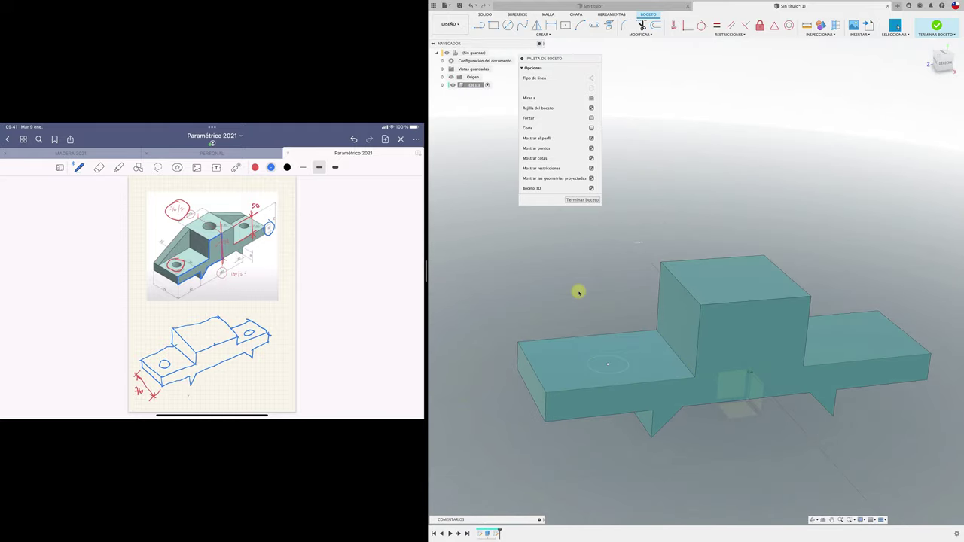
Step: Give the circle a 20 mm diameter and place the sketch point 40 mm from the edge
key(c)
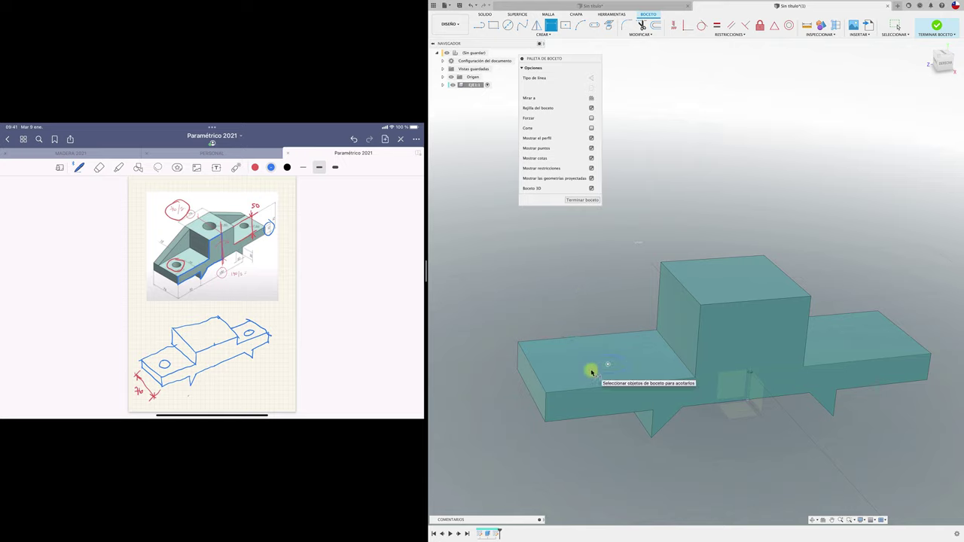
click(607, 365)
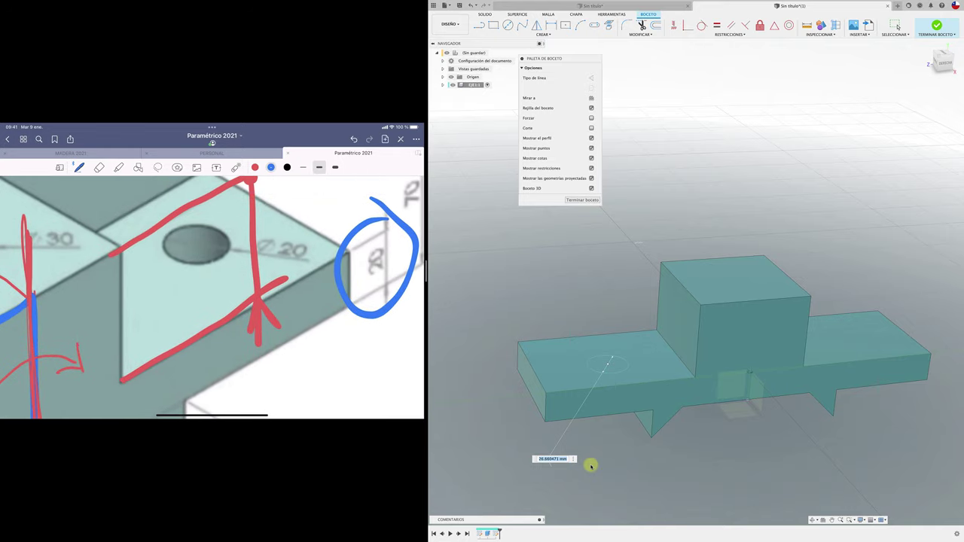
text(20)
key(Return)
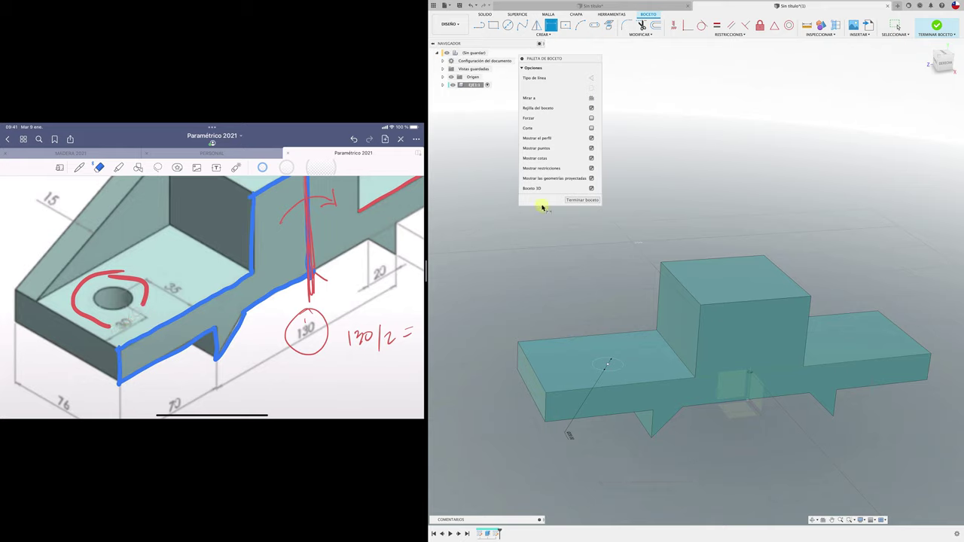
click(597, 370)
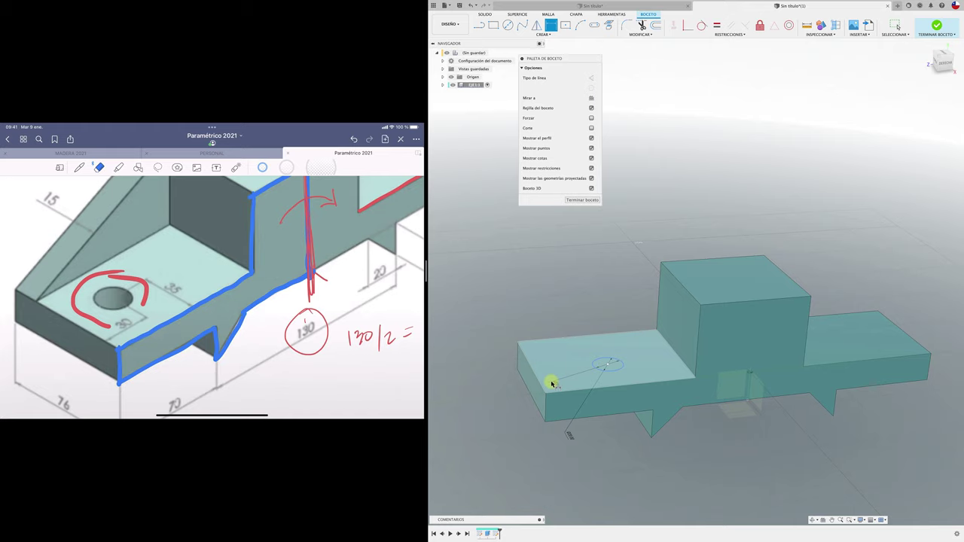
click(619, 465)
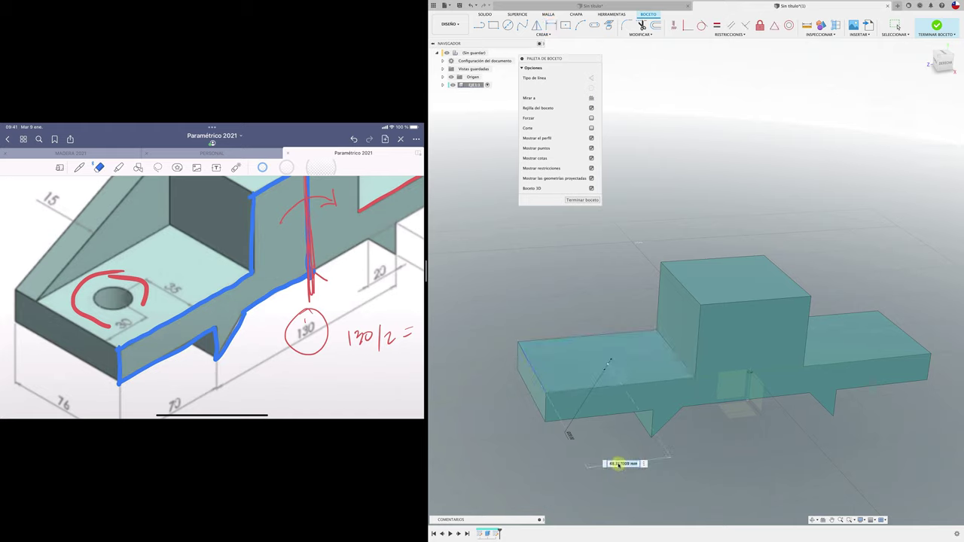
text(40)
key(Return)
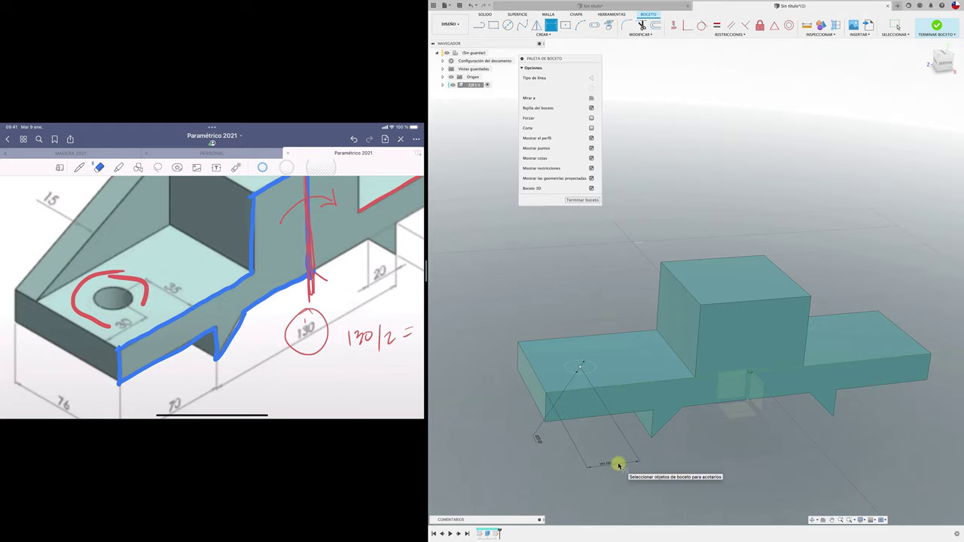
Step: Draw a circle centred on the sketch point and dimension its diameter
click(596, 369)
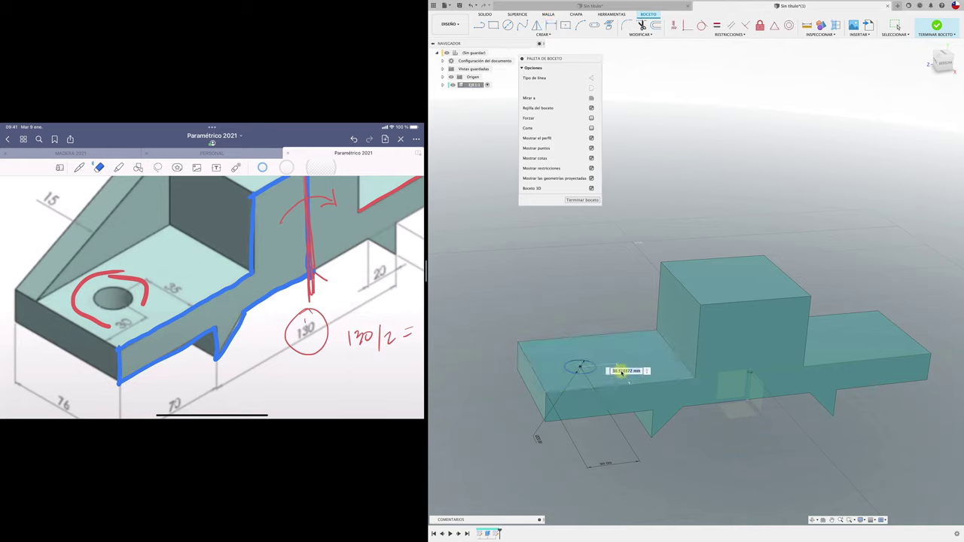
key(Return)
key(d)
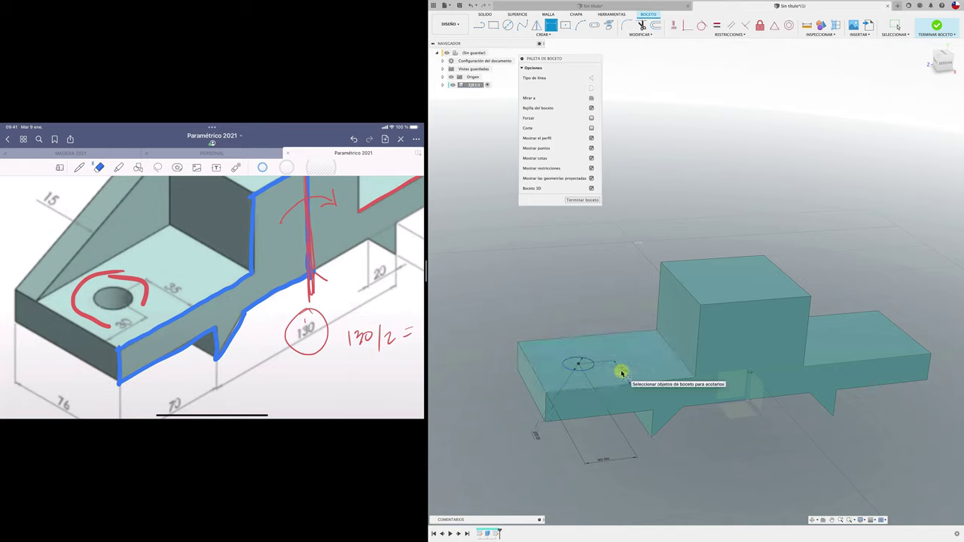
click(622, 373)
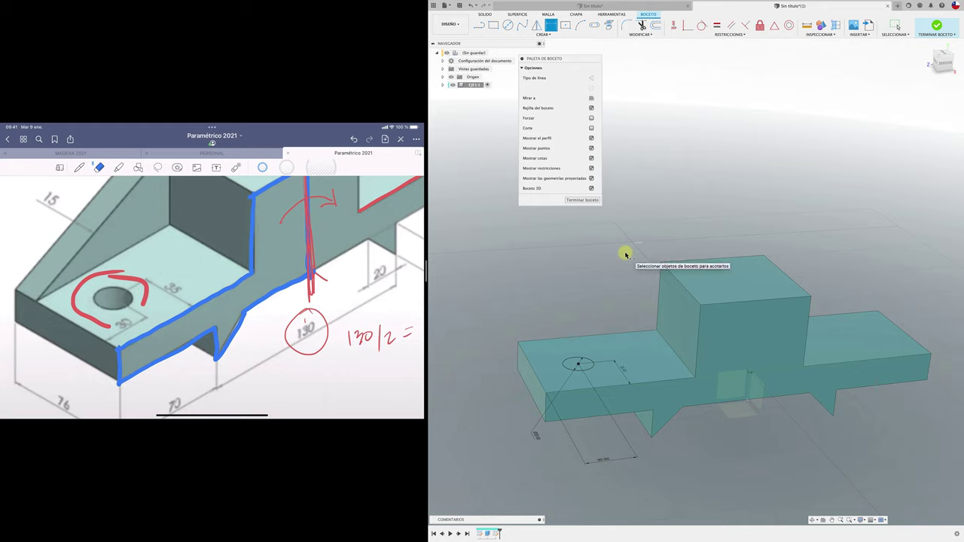
Step: Extrude the circle as a cut about 48 mm deep through the left flange
key(e)
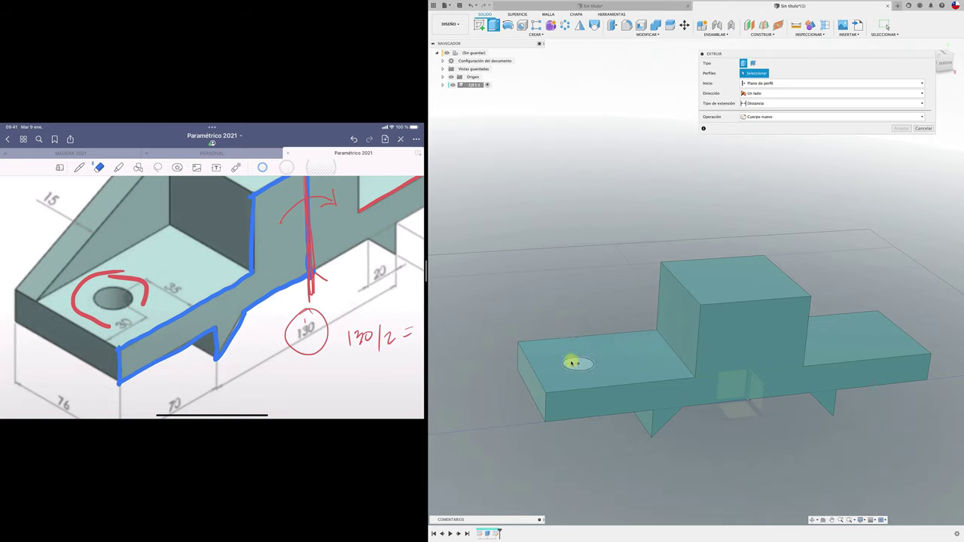
click(577, 364)
drag(579, 356, 575, 462)
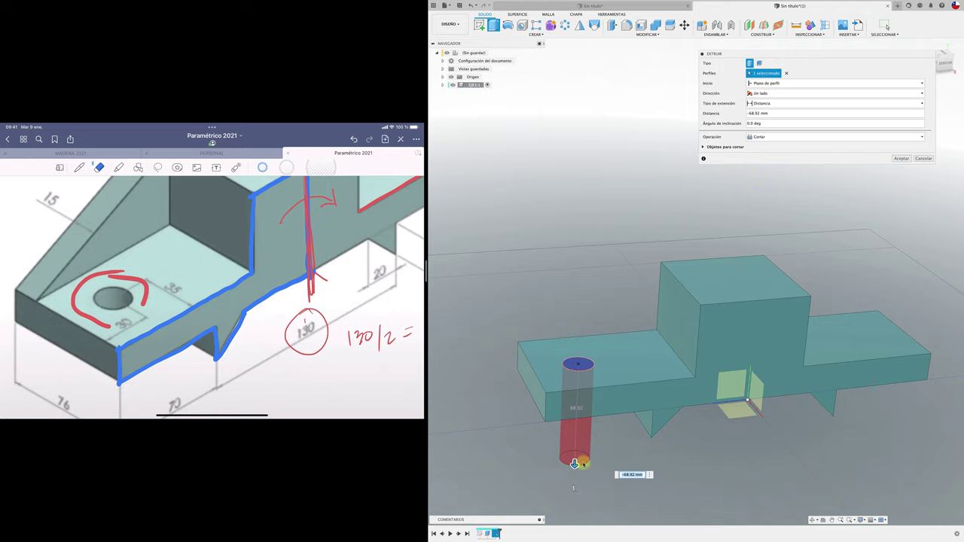
drag(579, 463, 607, 444)
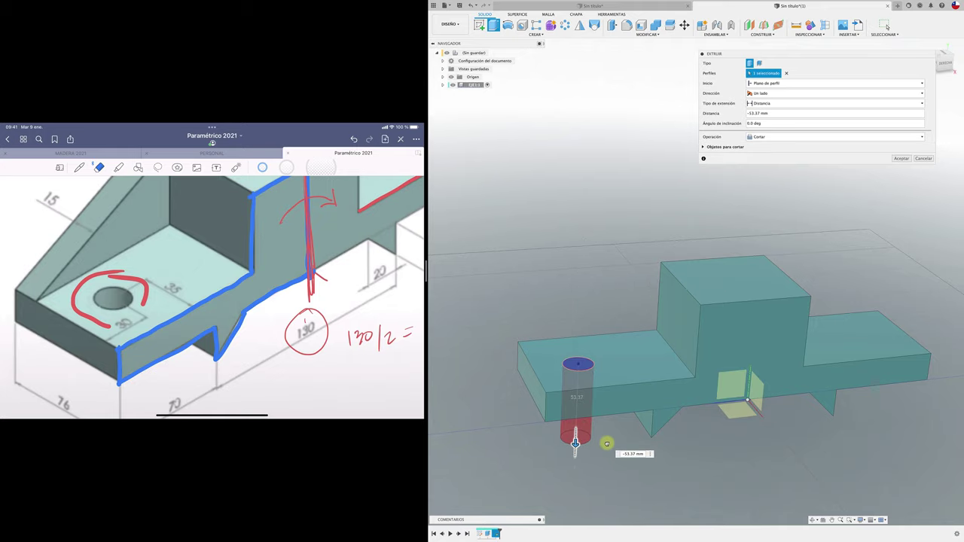
click(902, 158)
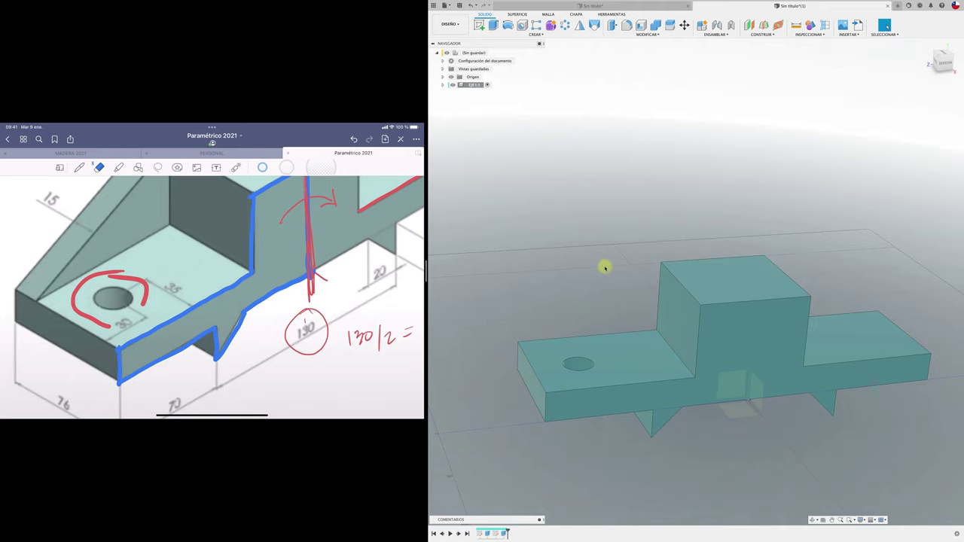
shift+scroll(605, 267, down, 5)
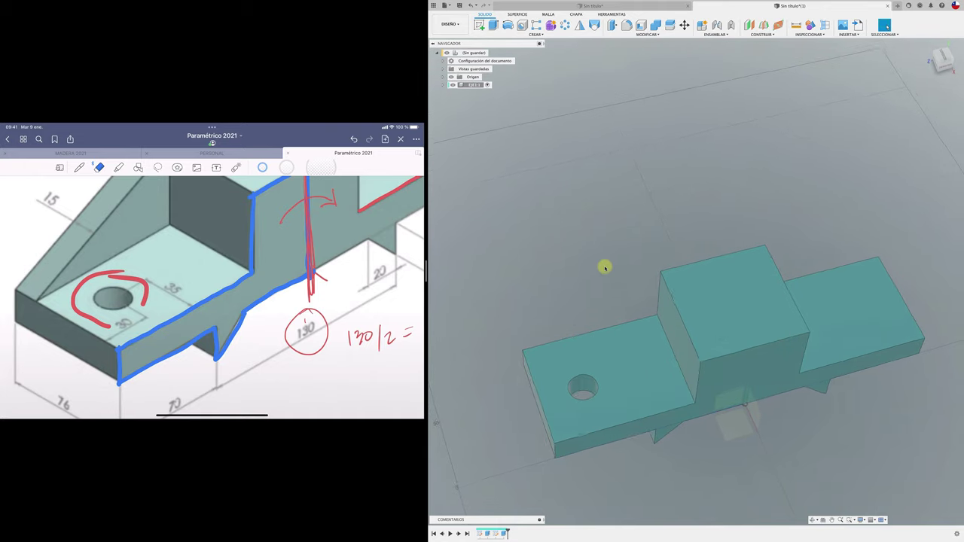
shift+scroll(605, 267, down, 2)
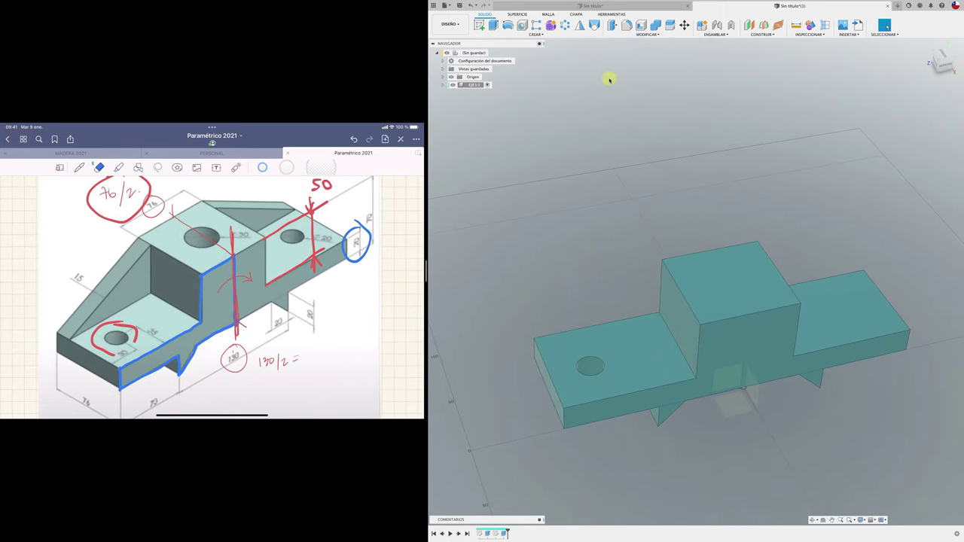
Step: Start a feature mirror of the hole cut, then cancel it
click(579, 27)
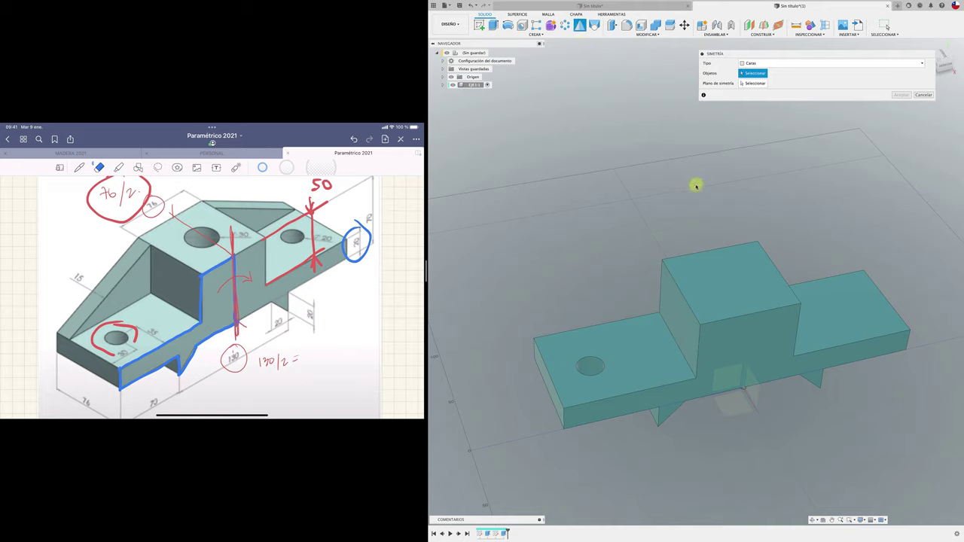
click(754, 63)
click(755, 73)
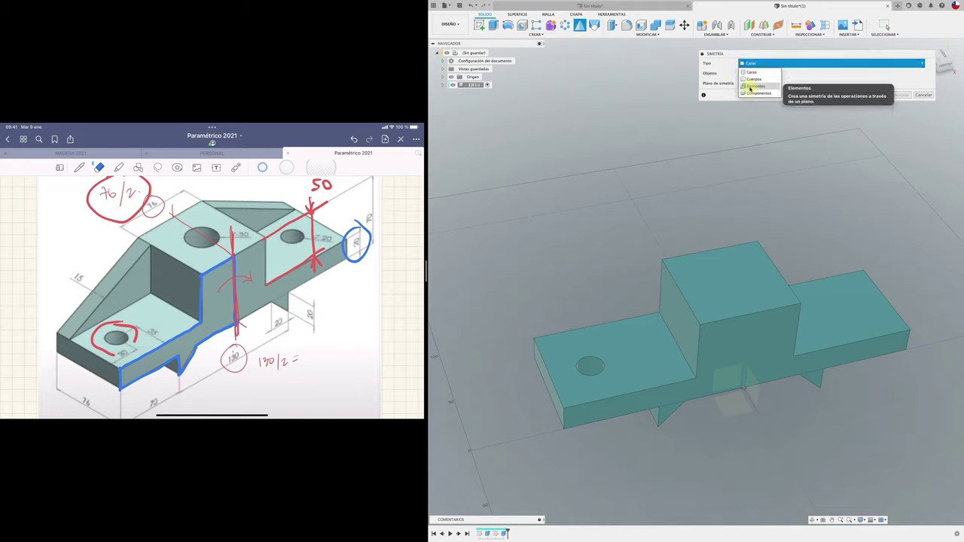
click(593, 373)
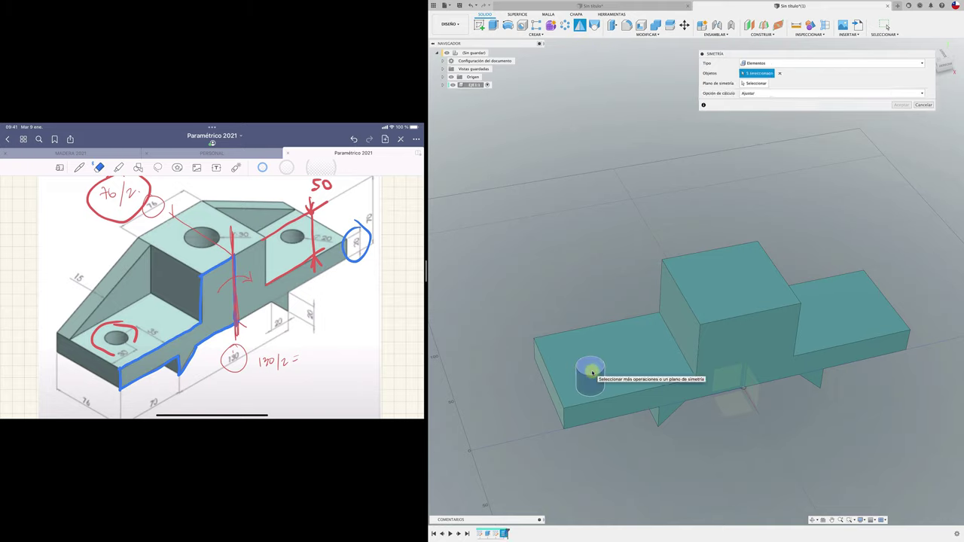
click(923, 106)
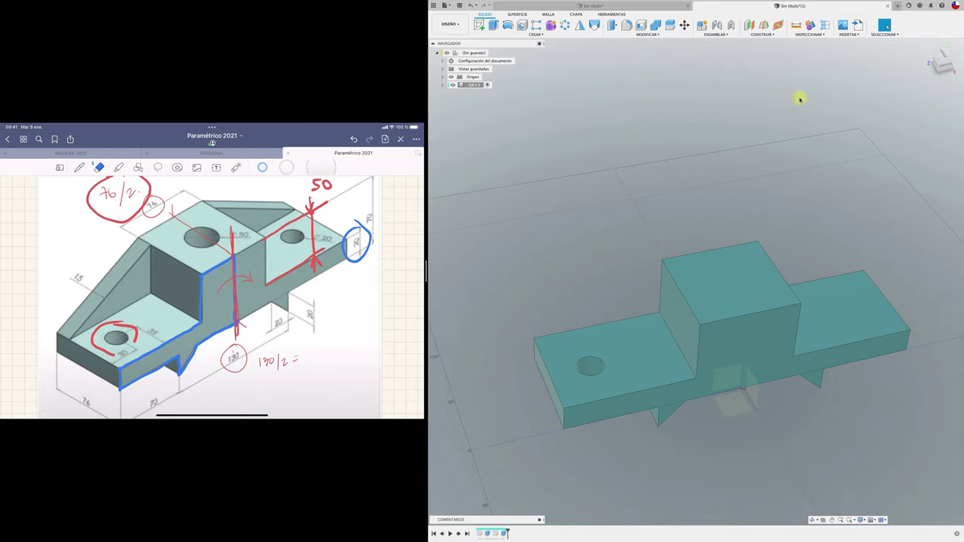
Step: Mirror the hole's face across the part's middle plane with Tipo set to Caras
click(579, 25)
click(753, 63)
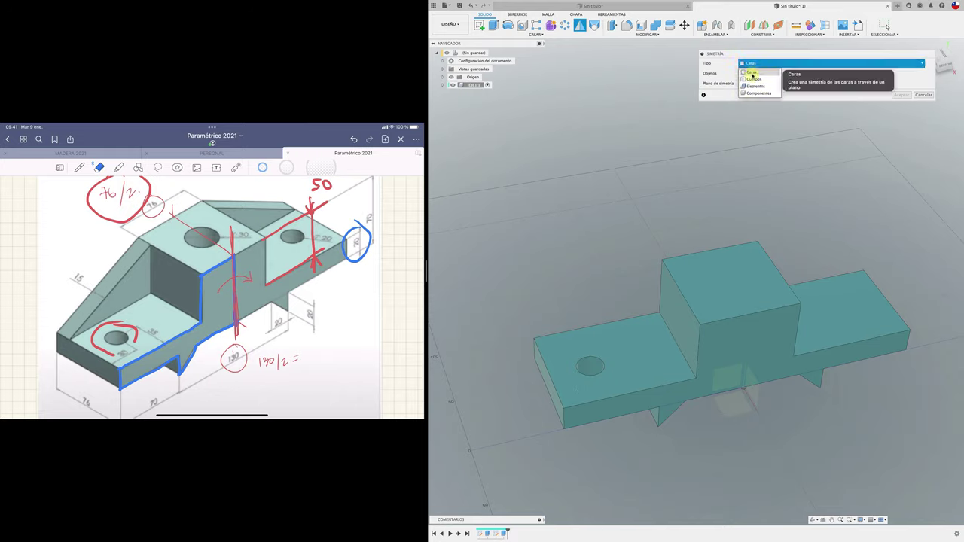
click(753, 72)
click(590, 370)
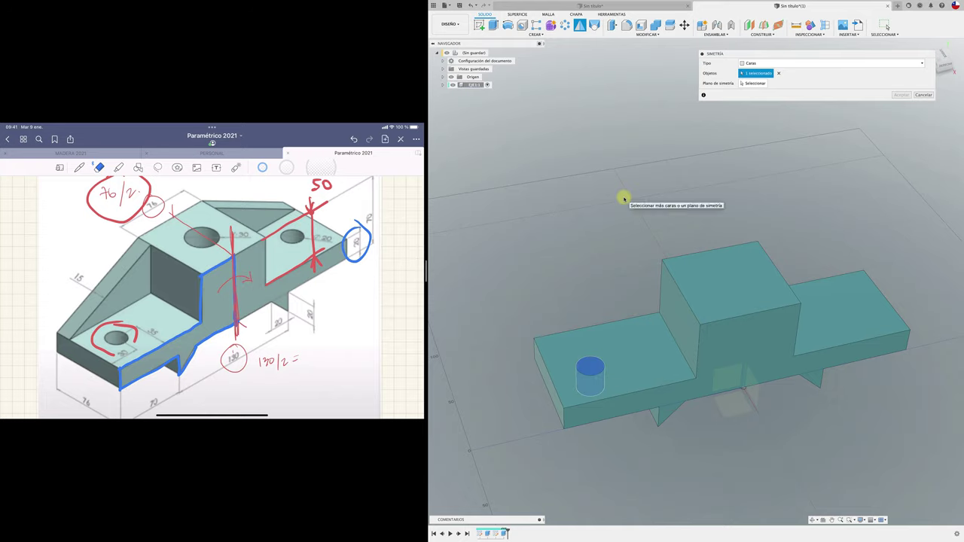
click(754, 82)
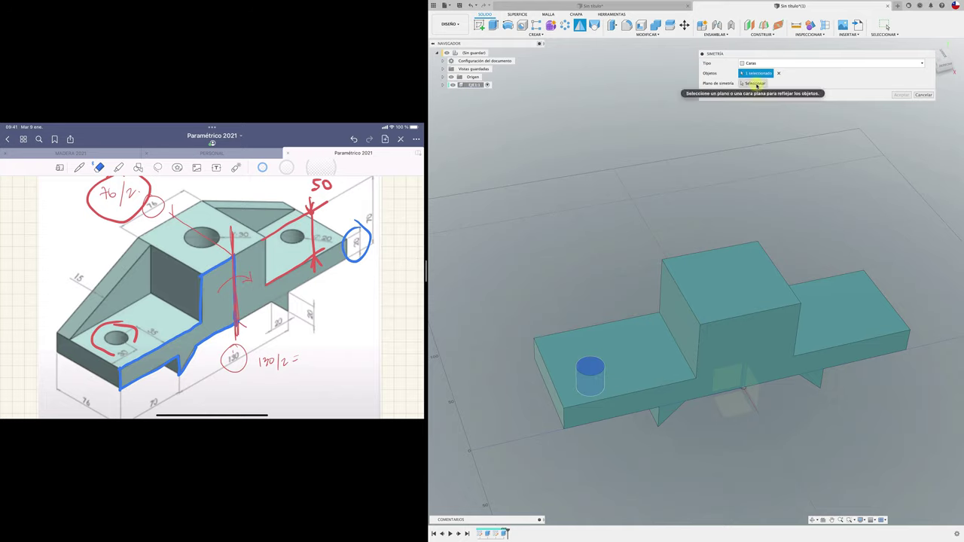
click(756, 394)
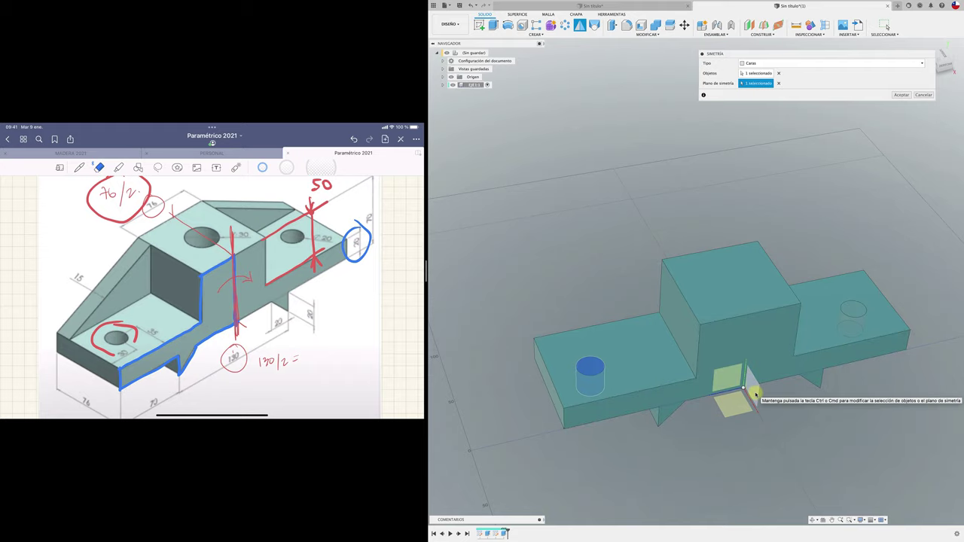
click(903, 95)
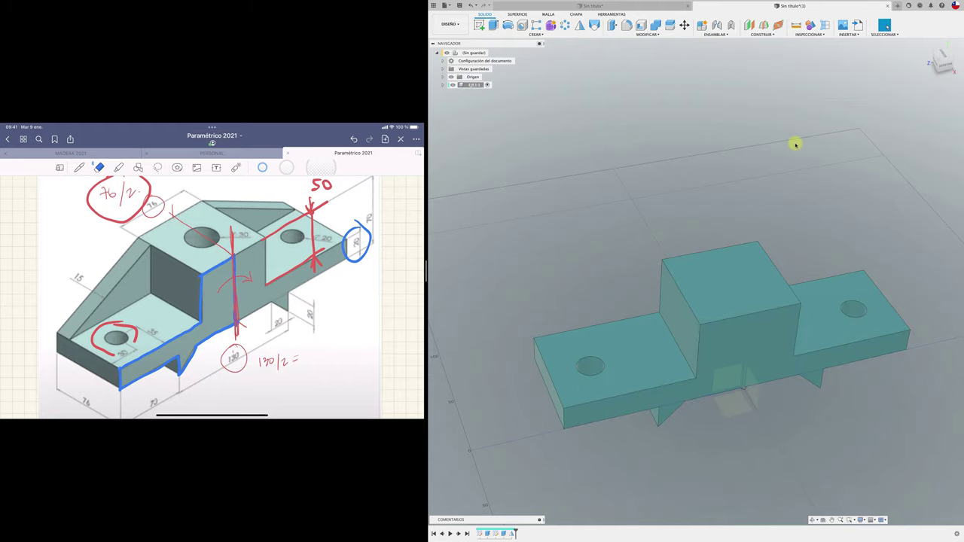
scroll(671, 237, down, 1)
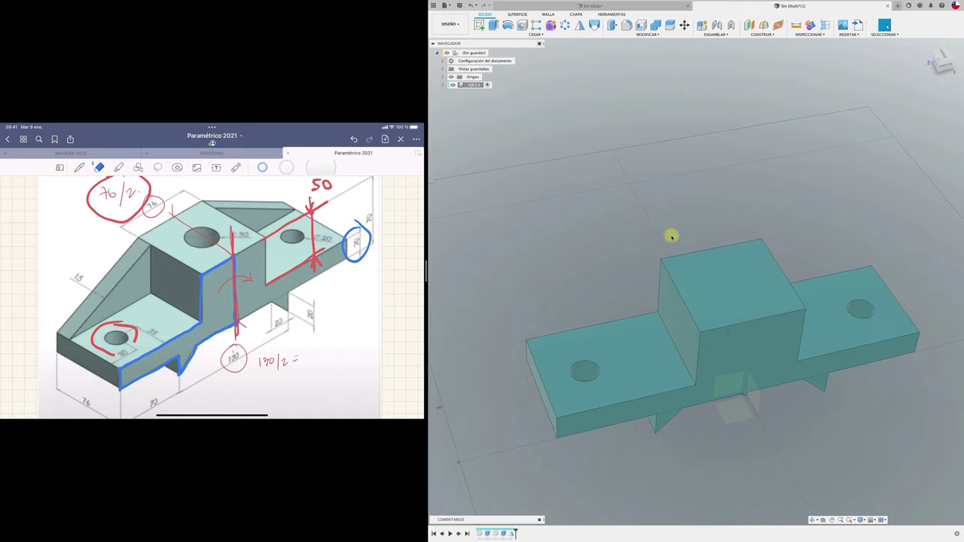
scroll(672, 237, down, 2)
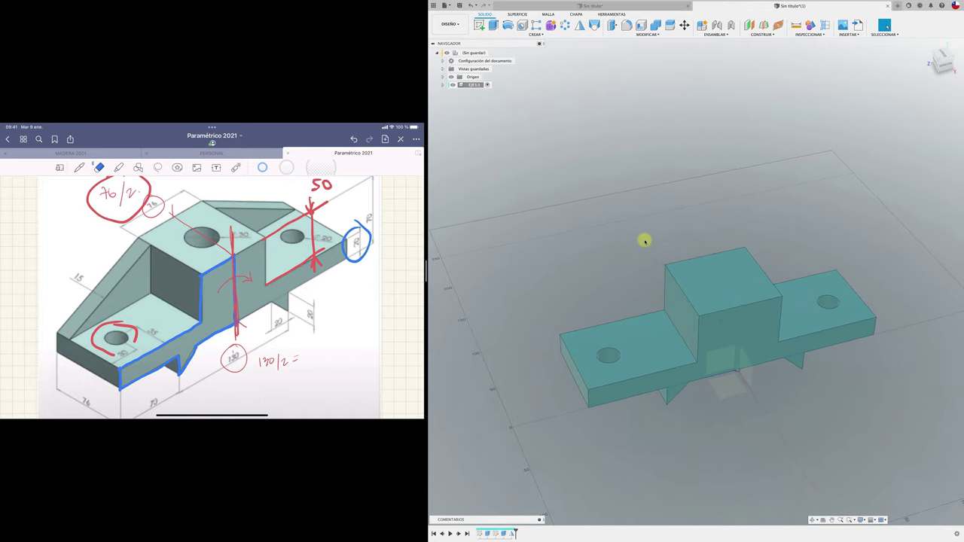
Step: Start a sketch on the central block's top face and view it head-on
click(480, 30)
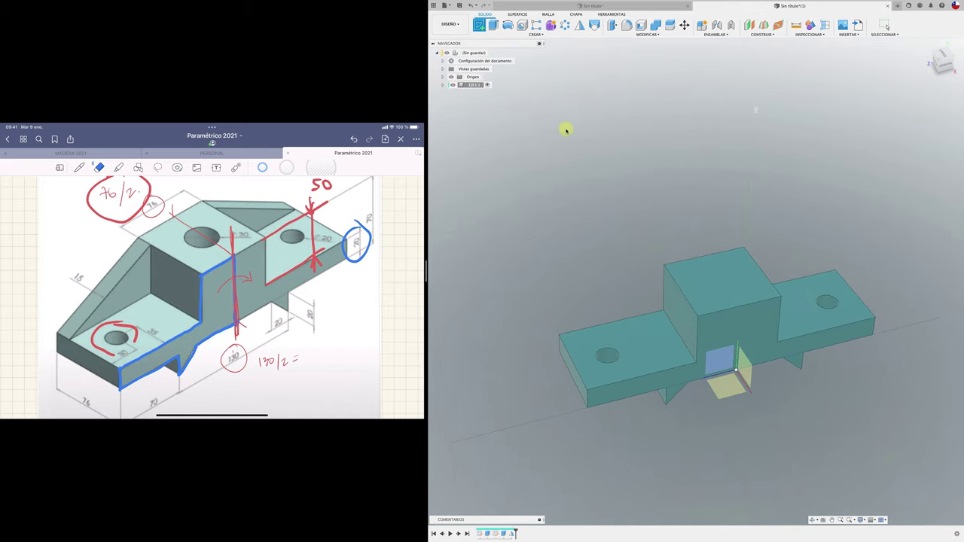
click(715, 288)
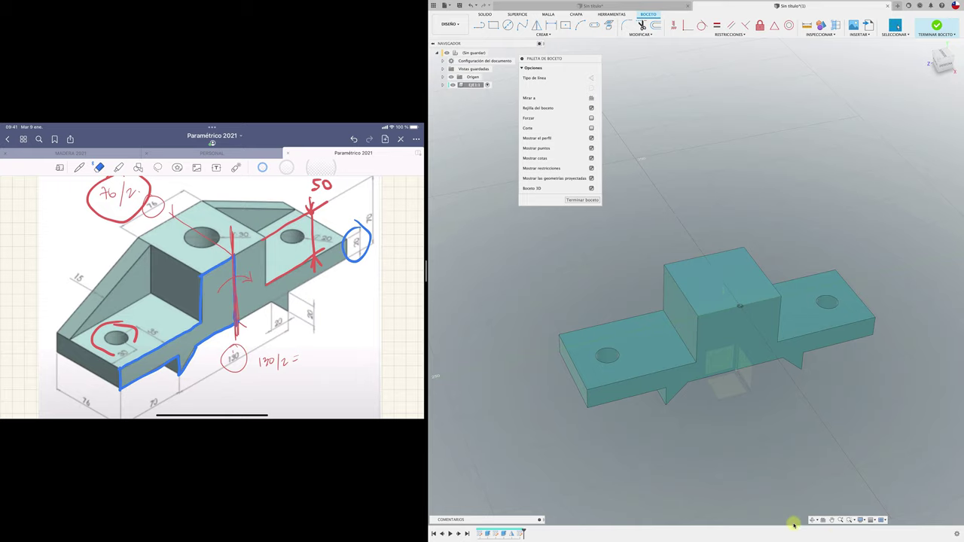
click(823, 520)
click(746, 320)
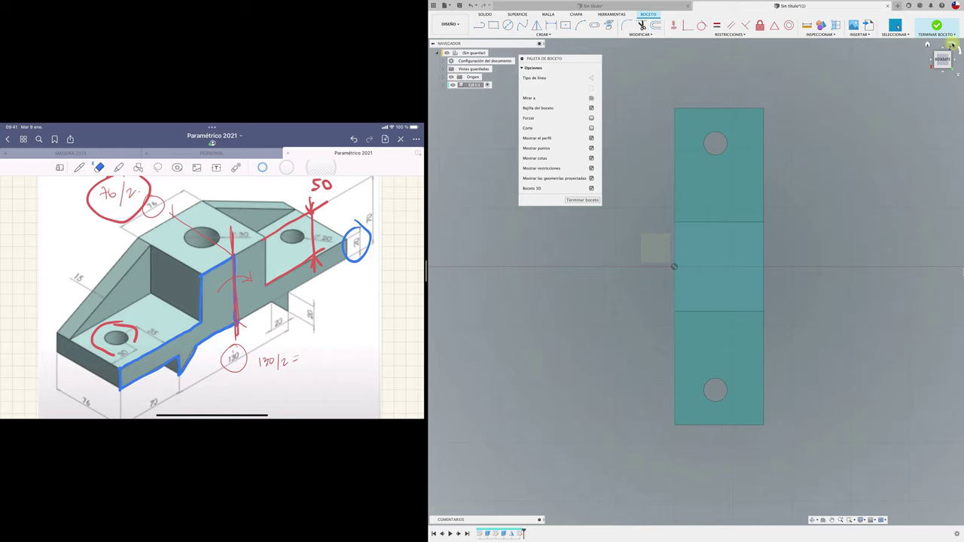
click(951, 45)
Step: Draw a 50 mm diameter circle on the central block's top face
key(c)
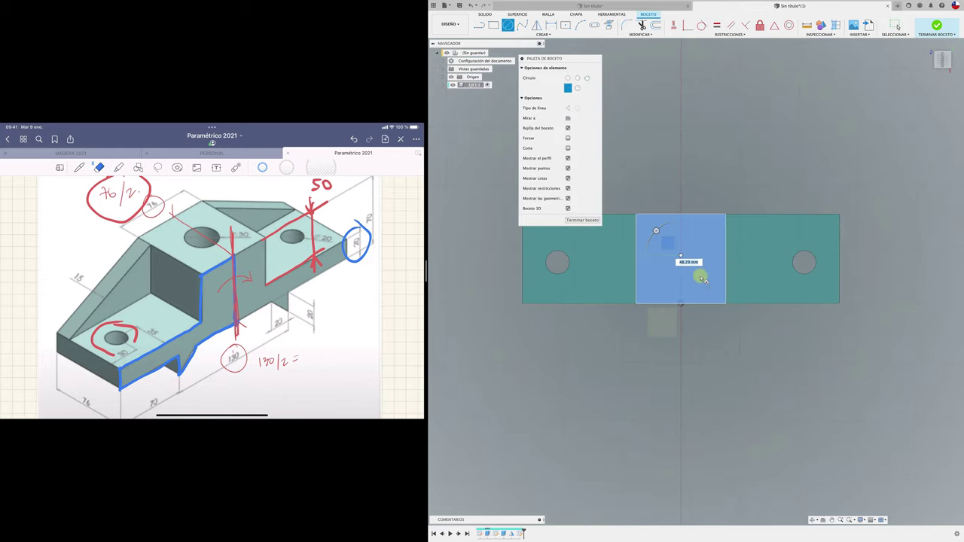
mouse_move(700, 274)
shift+middle_down()
mouse_move(716, 348)
mouse_move(751, 263)
shift+middle_up()
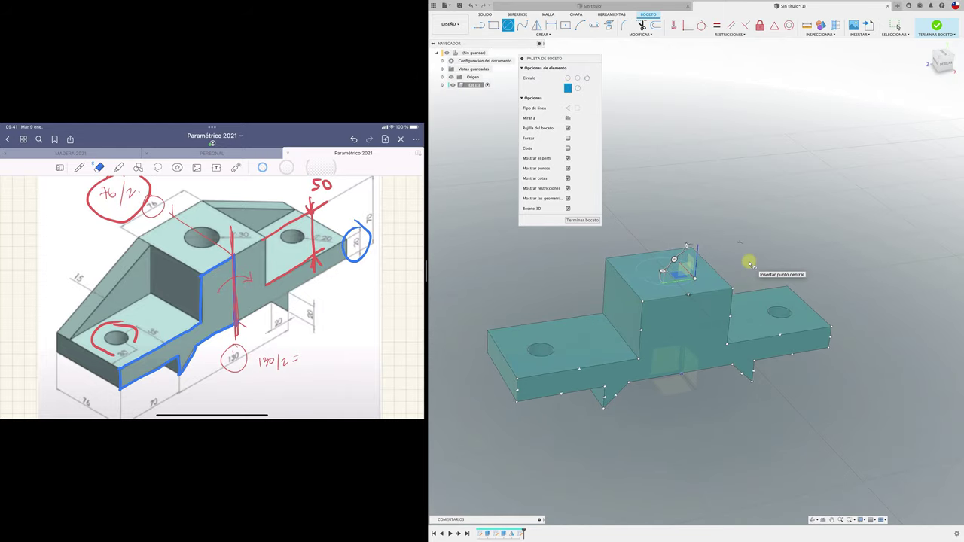
key(Escape)
shift+middle_drag(749, 263, 678, 287)
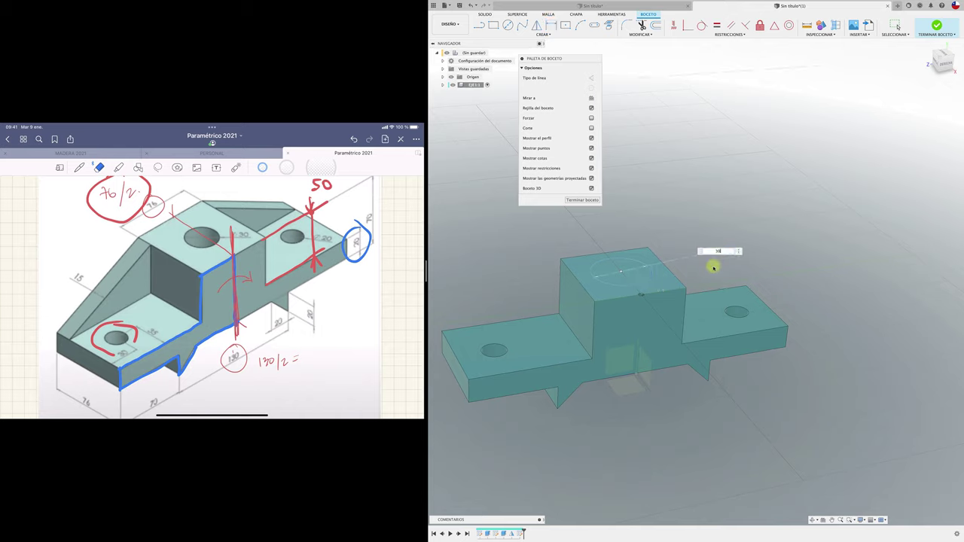
key(Return)
key(d)
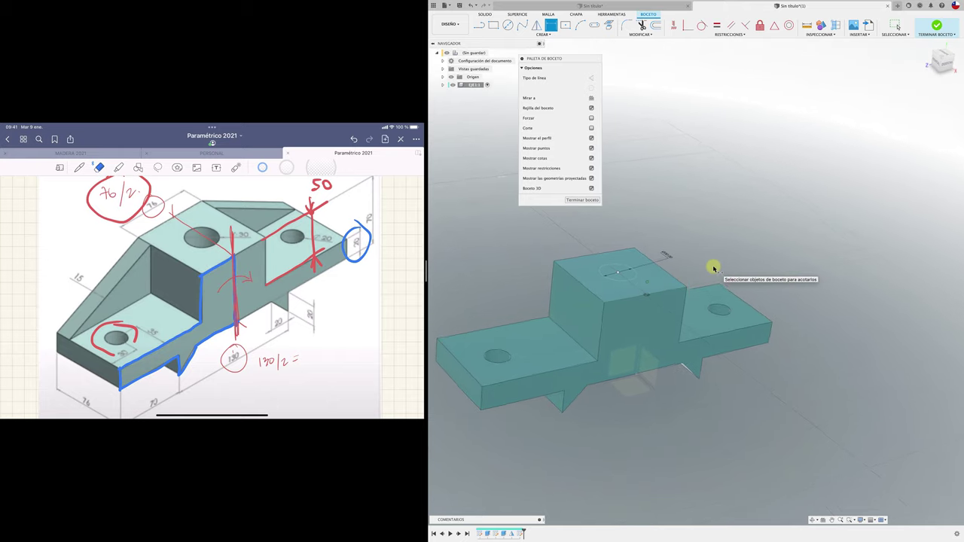
scroll(708, 264, up, 2)
scroll(700, 267, up, 1)
Step: Dimension the circle's position at 38 mm and 6 mm from the block edges
click(671, 277)
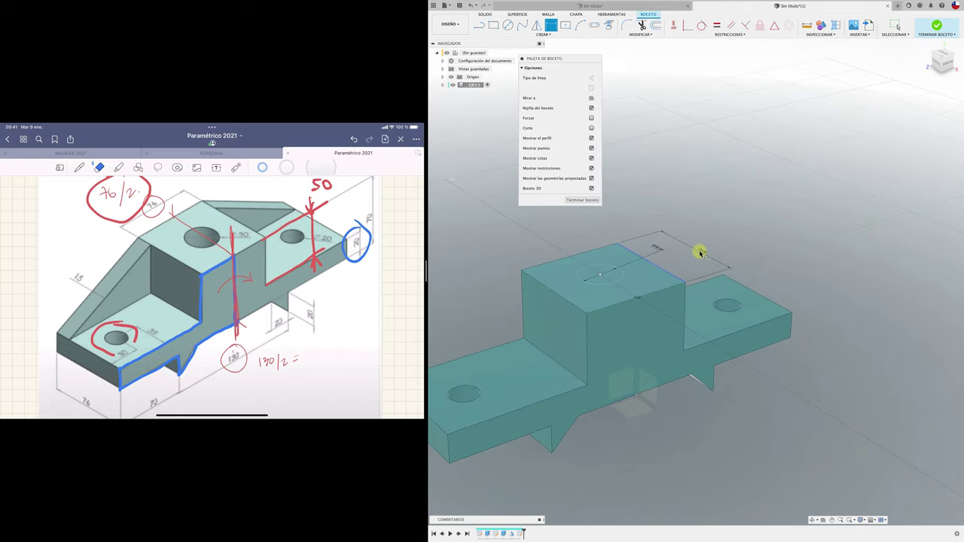
click(700, 251)
click(761, 274)
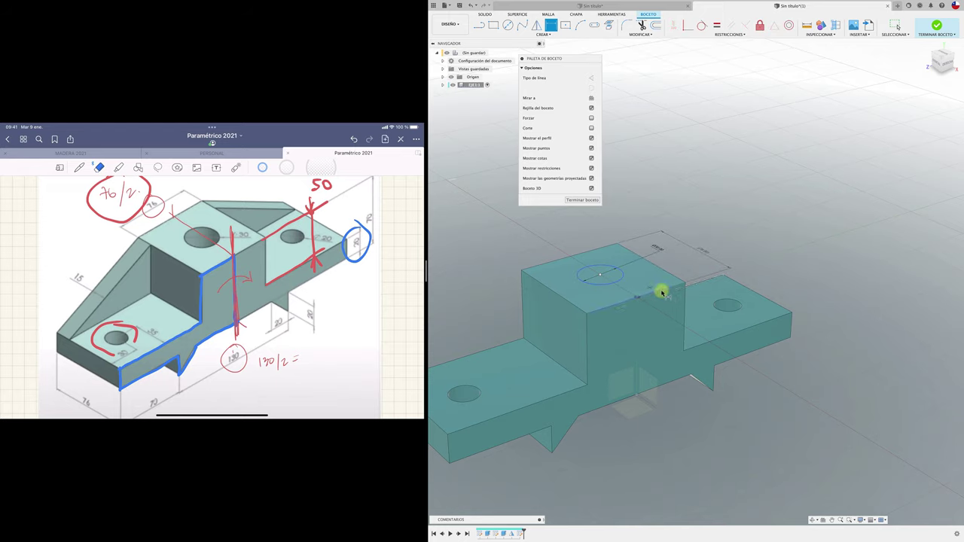
click(690, 265)
text(38)
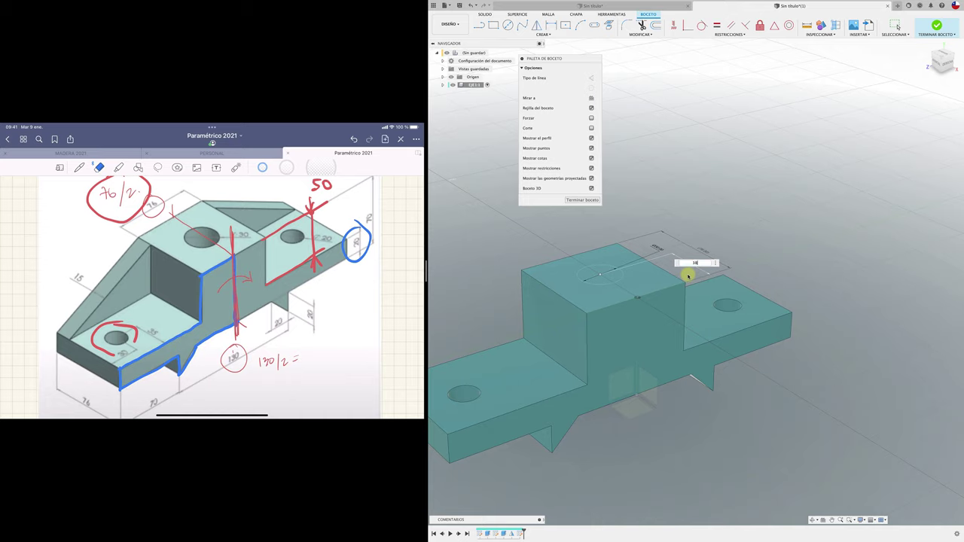
key(Return)
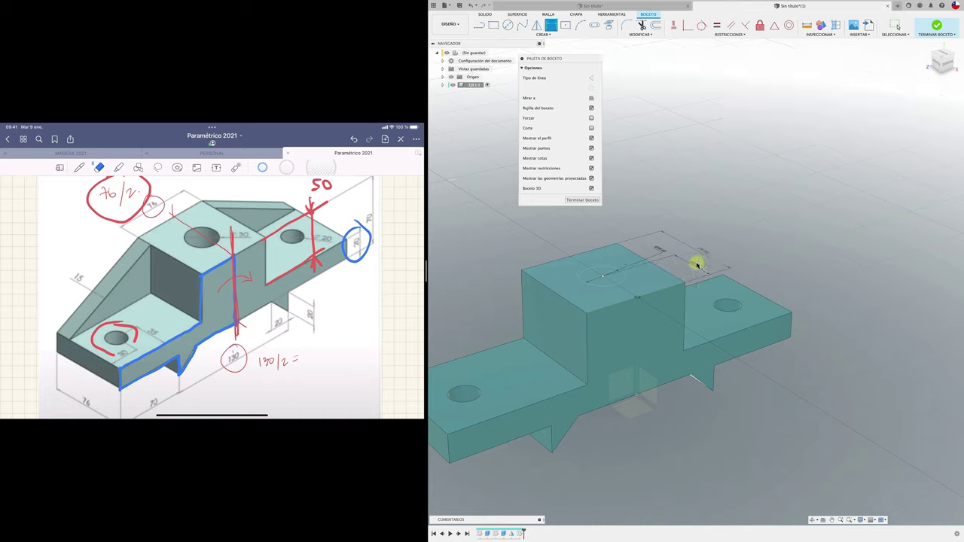
double_click(697, 267)
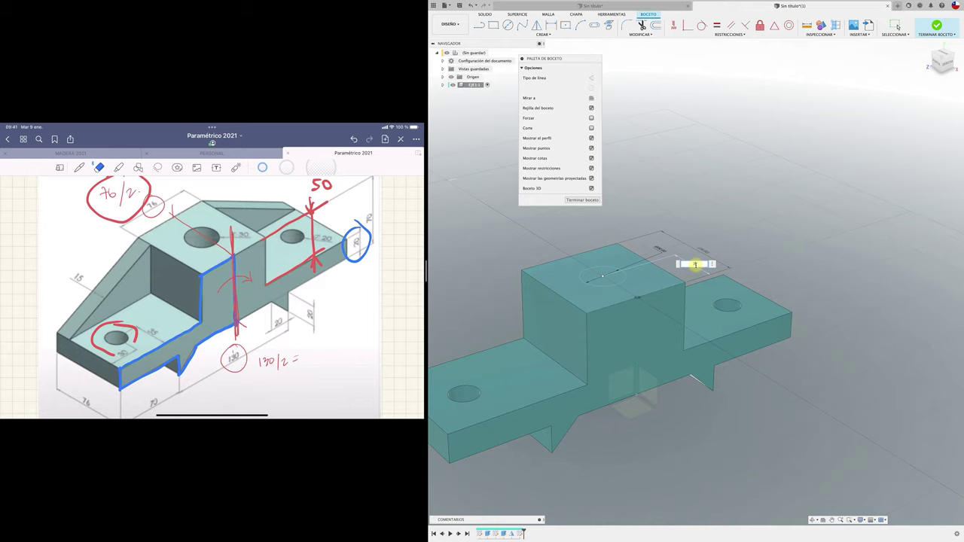
text(76/2)
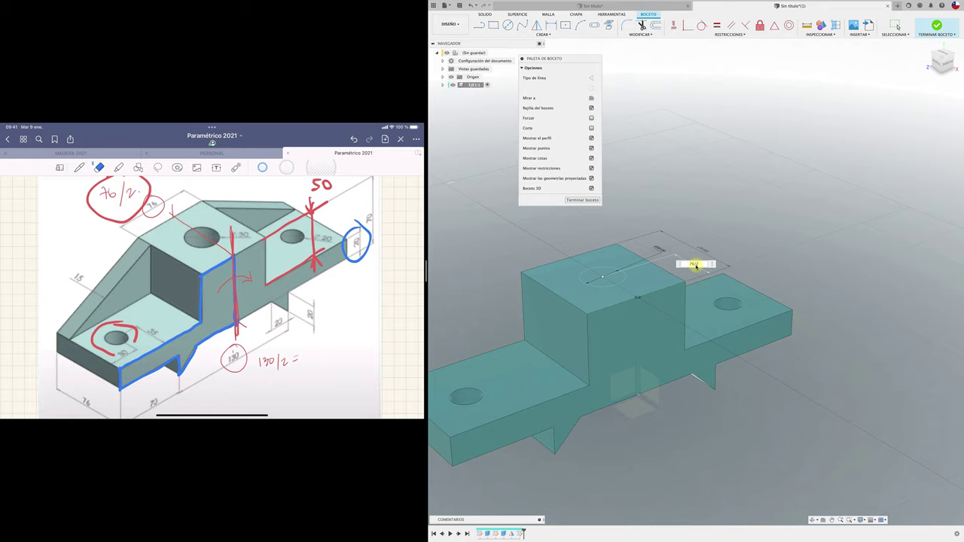
key(Return)
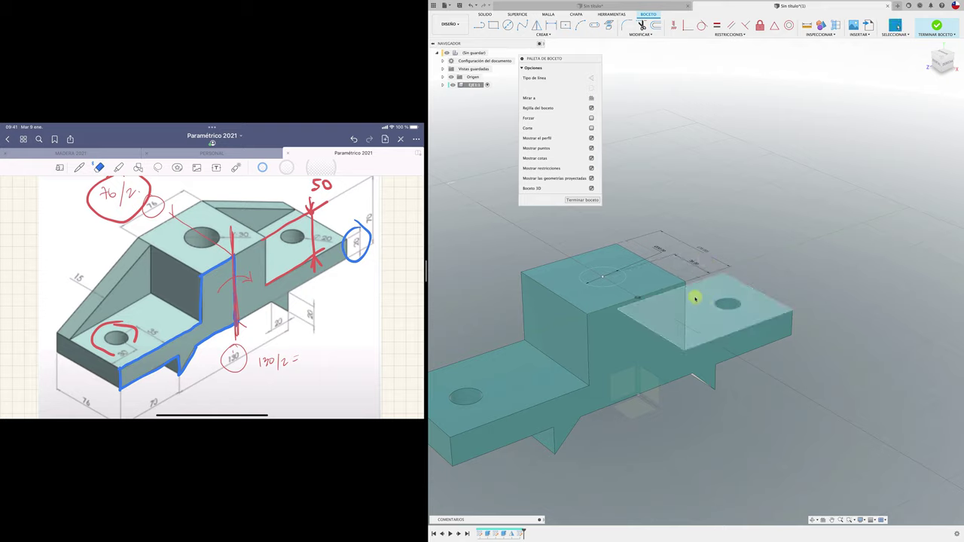
Step: Cut the 50 mm circle down through the central block (-131.44 mm)
key(e)
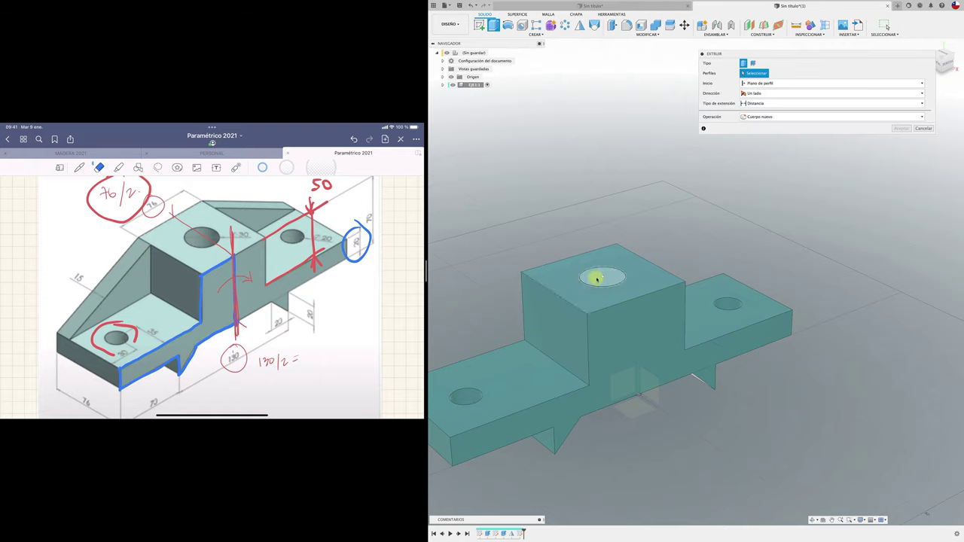
click(599, 276)
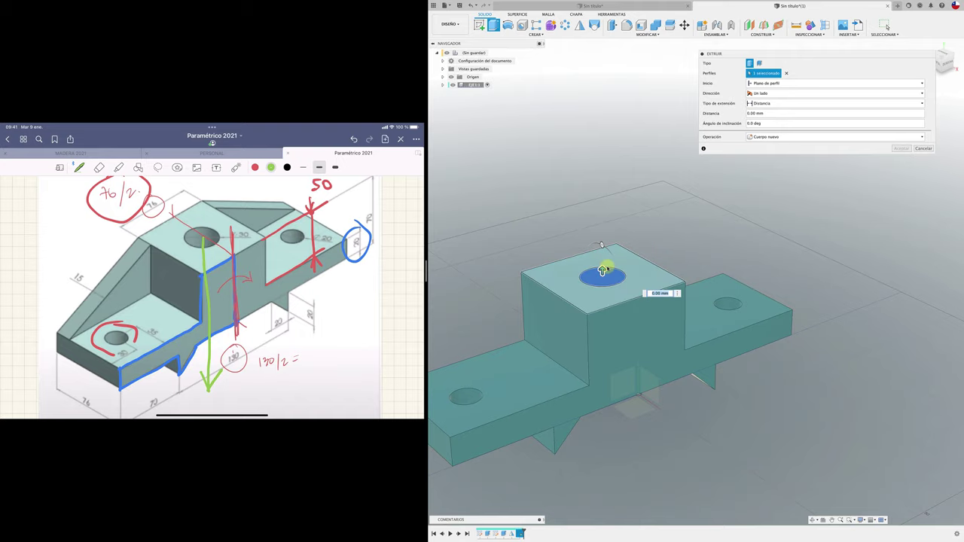
drag(603, 271, 607, 453)
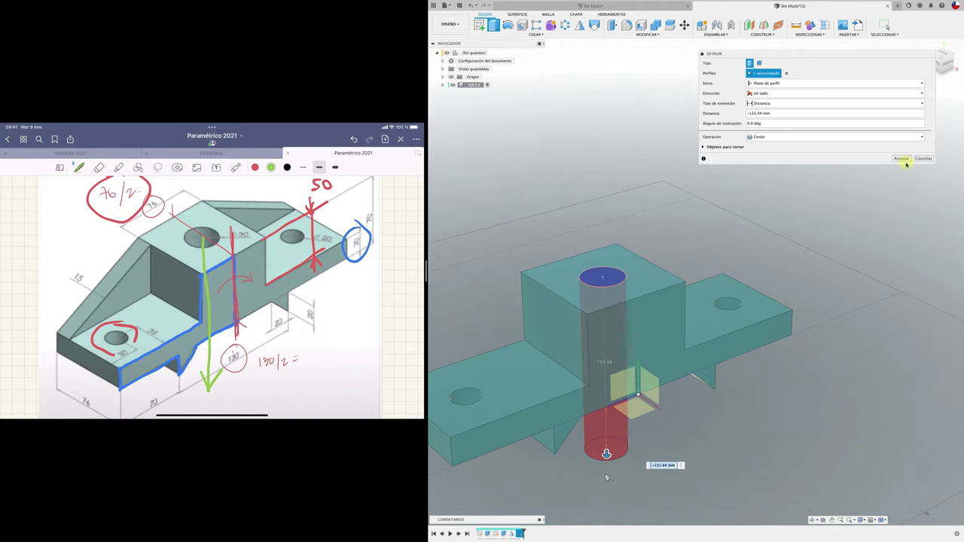
click(904, 159)
scroll(822, 276, down, 3)
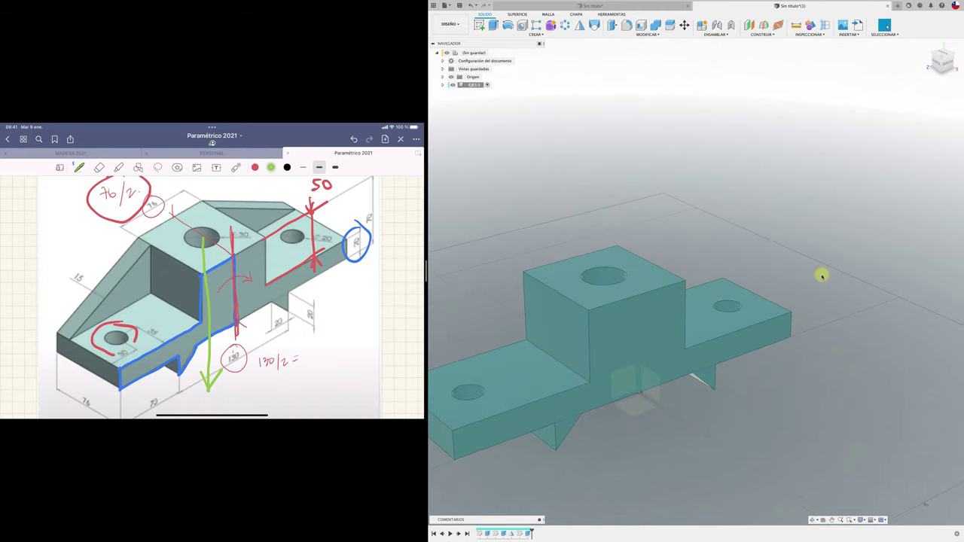
scroll(822, 276, down, 2)
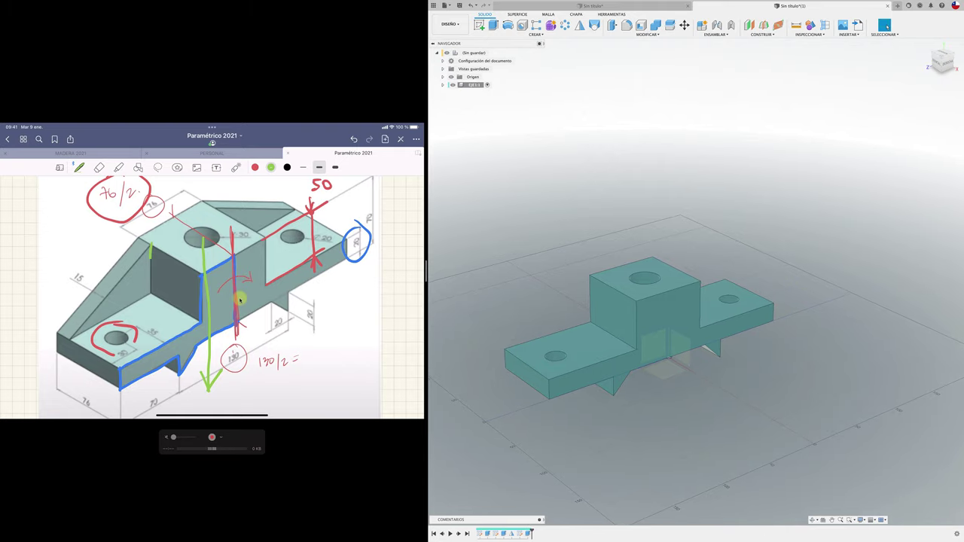
drag(151, 260, 151, 290)
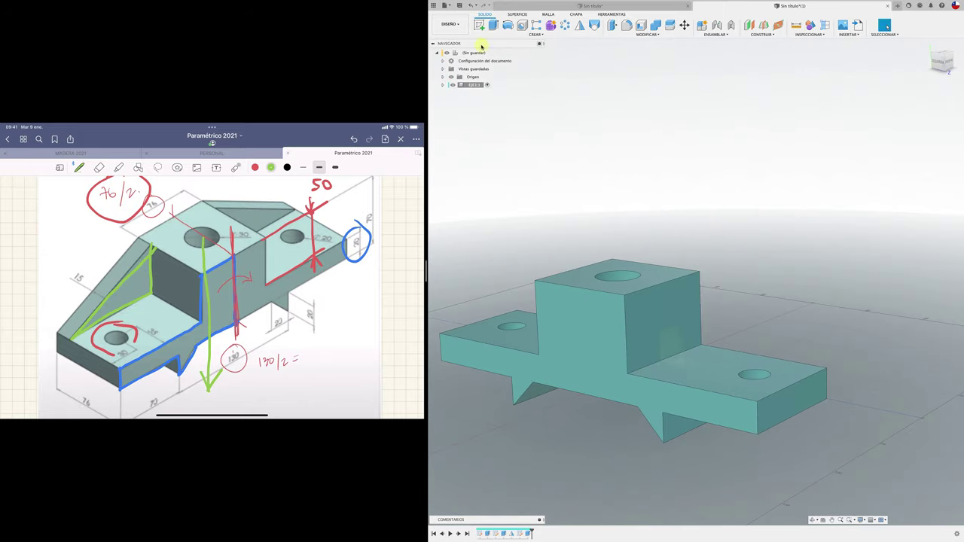
Step: On the side face, sketch a line from the block's top corner to the base end
click(481, 28)
click(613, 333)
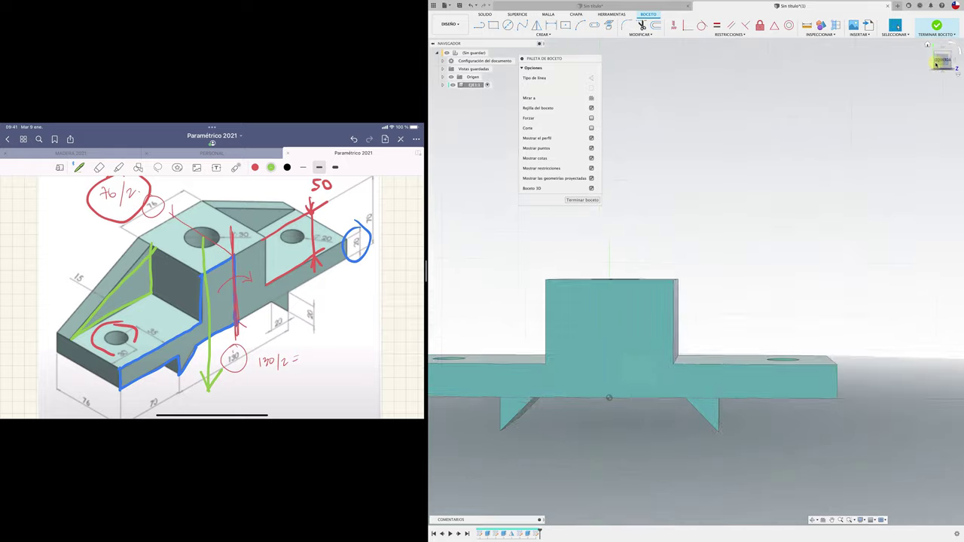
click(480, 28)
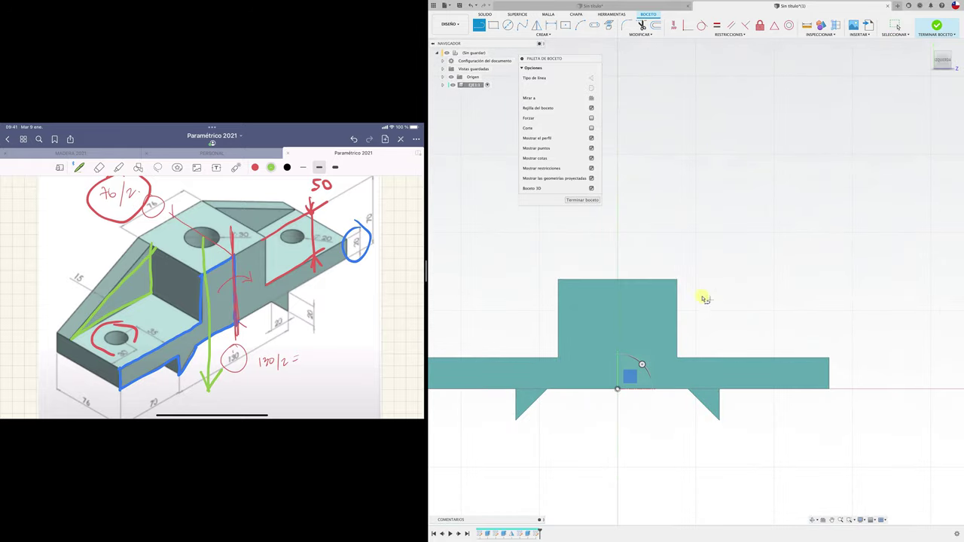
click(677, 281)
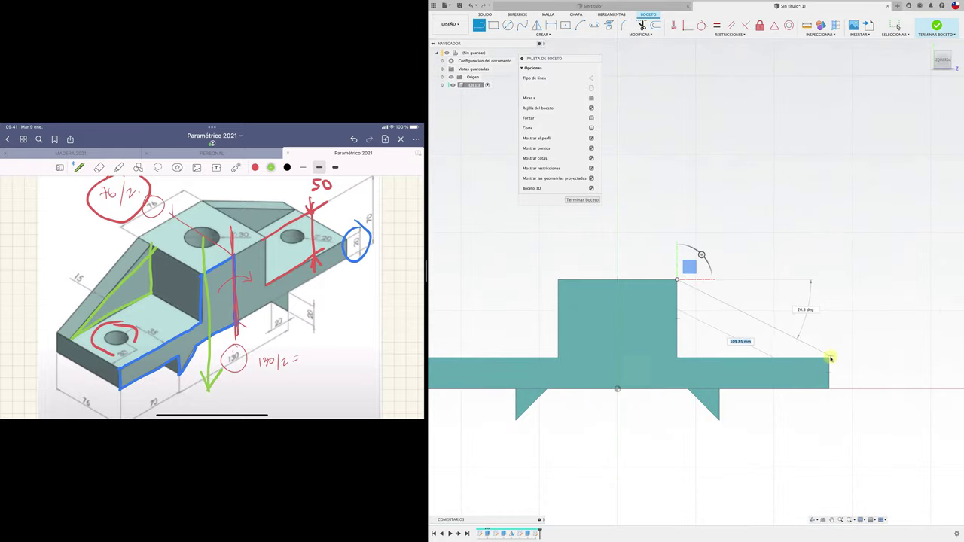
click(829, 357)
shift+scroll(879, 333, down, 10)
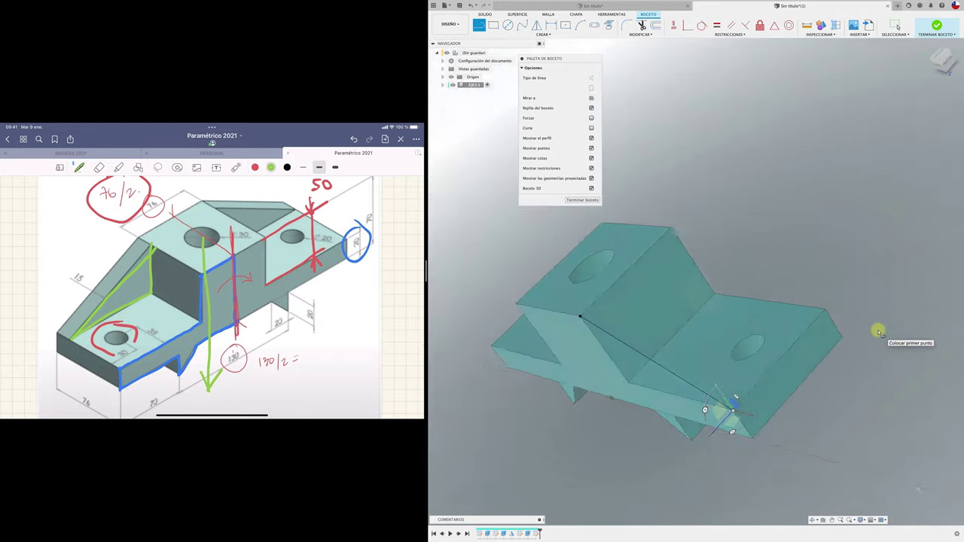
shift+scroll(880, 333, down, 5)
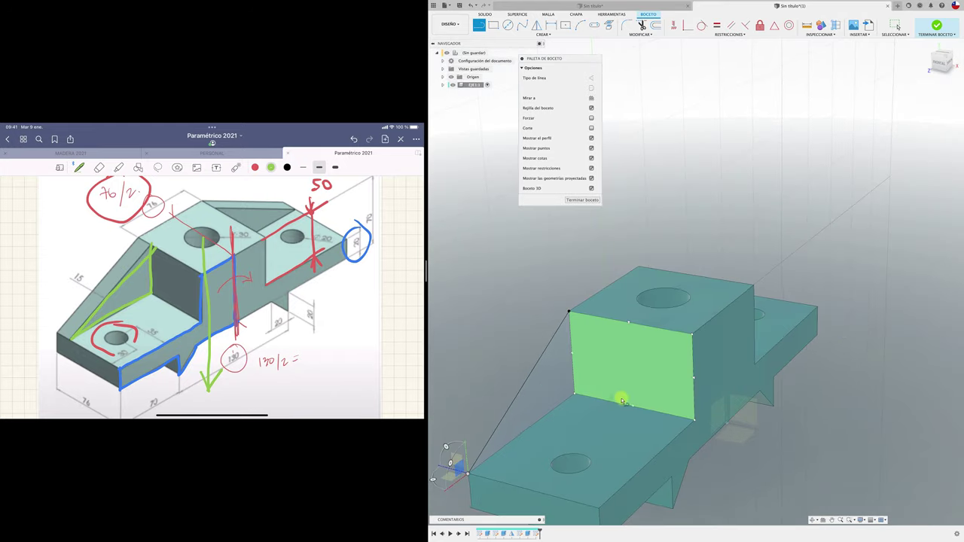
shift+scroll(623, 399, down, 3)
shift+scroll(562, 379, down, 2)
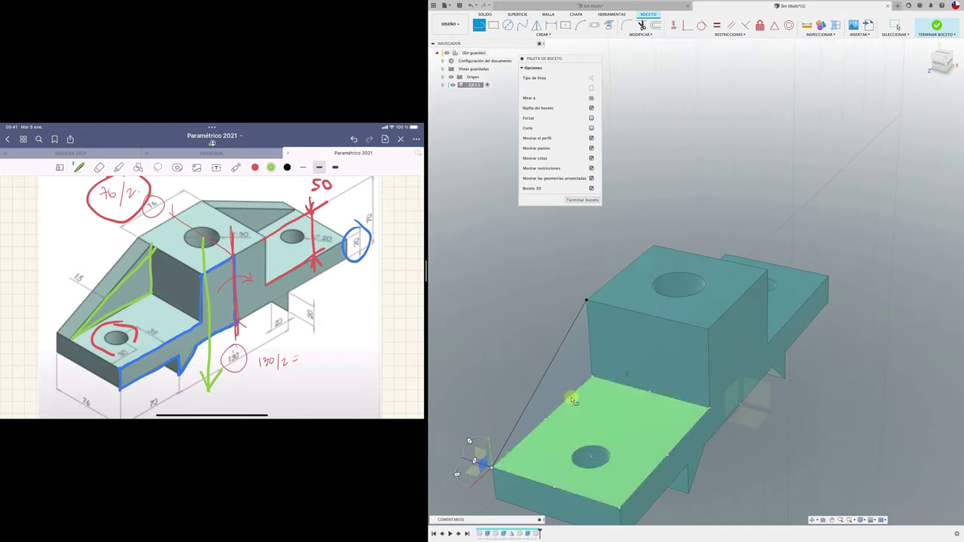
shift+scroll(553, 309, down, 3)
shift+scroll(554, 260, down, 3)
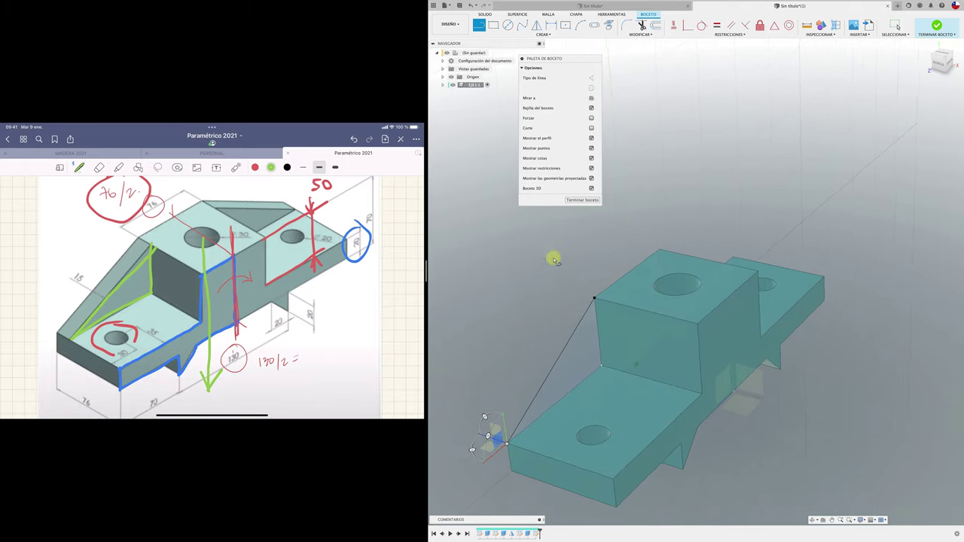
click(582, 199)
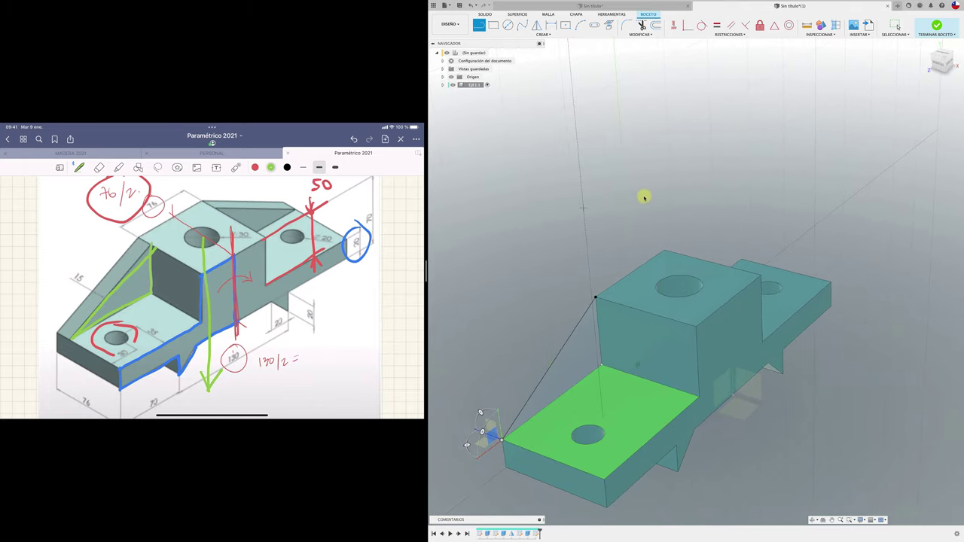
right_drag(631, 206, 564, 348)
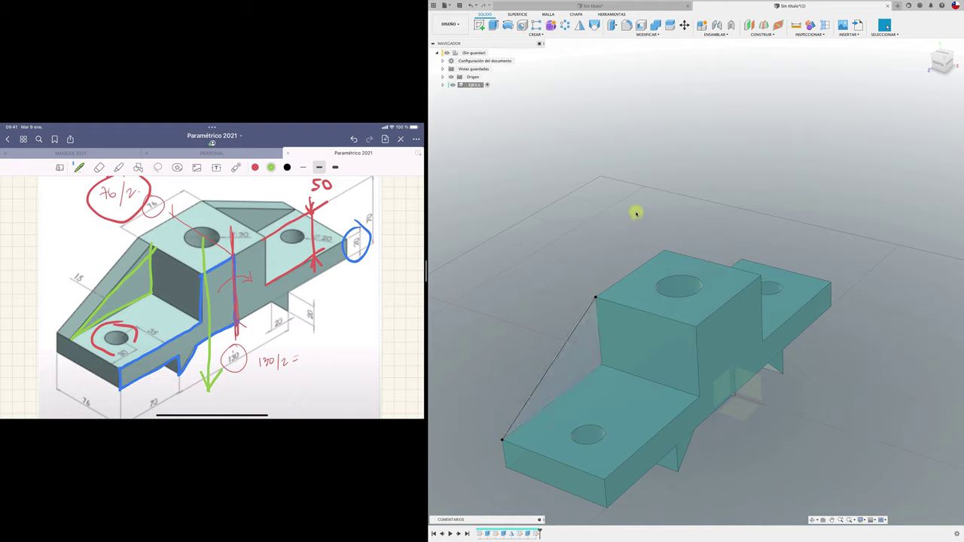
Step: Extrude the triangular profile about 15 mm, joined to the bracket as a rib
click(494, 25)
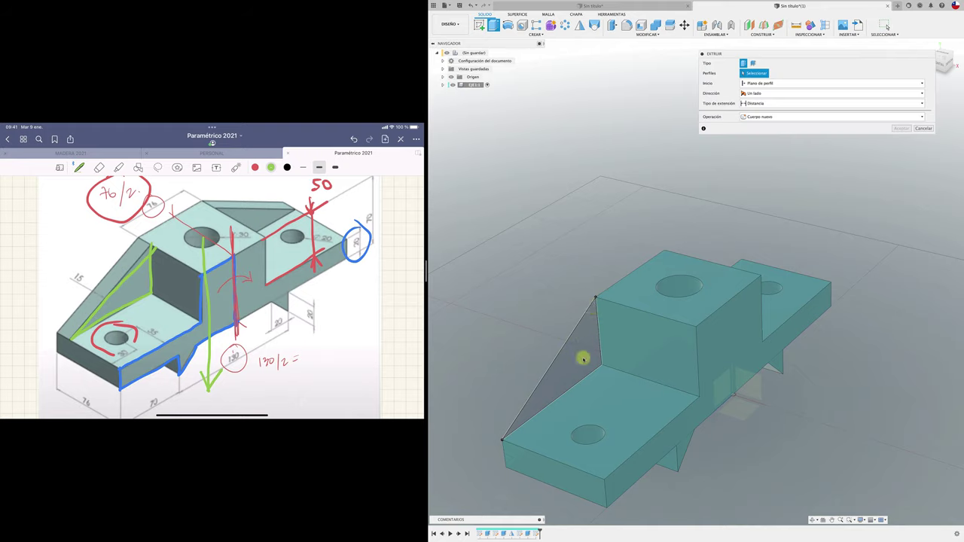
click(583, 360)
drag(583, 359, 572, 373)
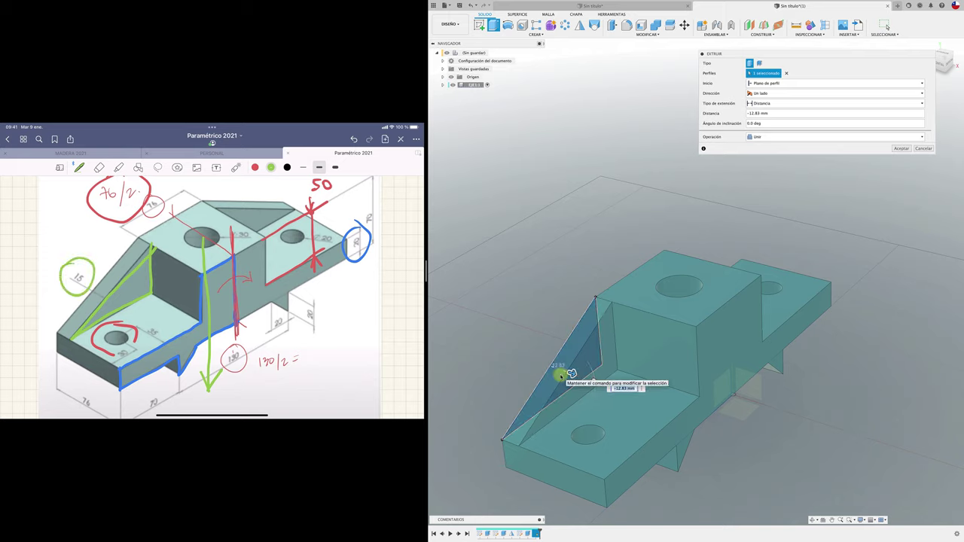
shift+middle_drag(571, 374, 570, 354)
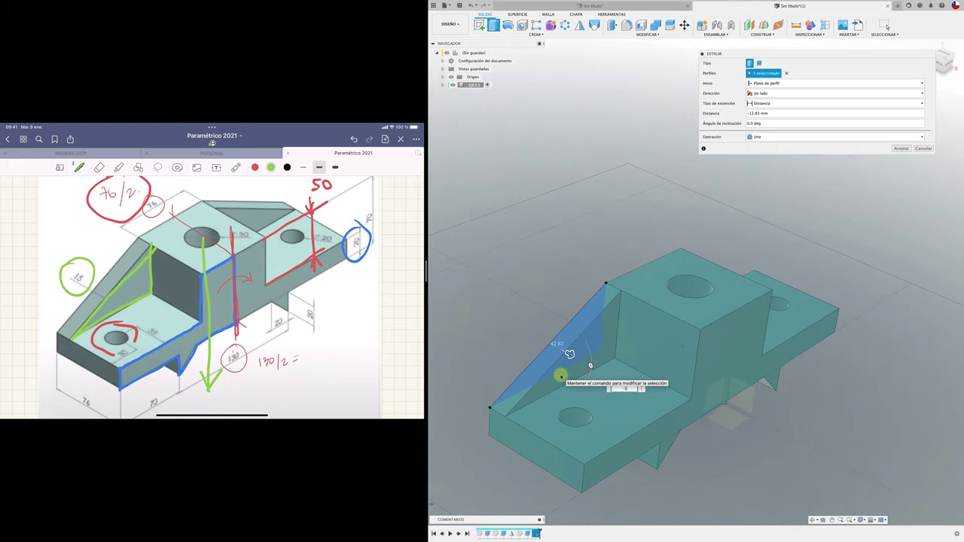
text(5)
key(Return)
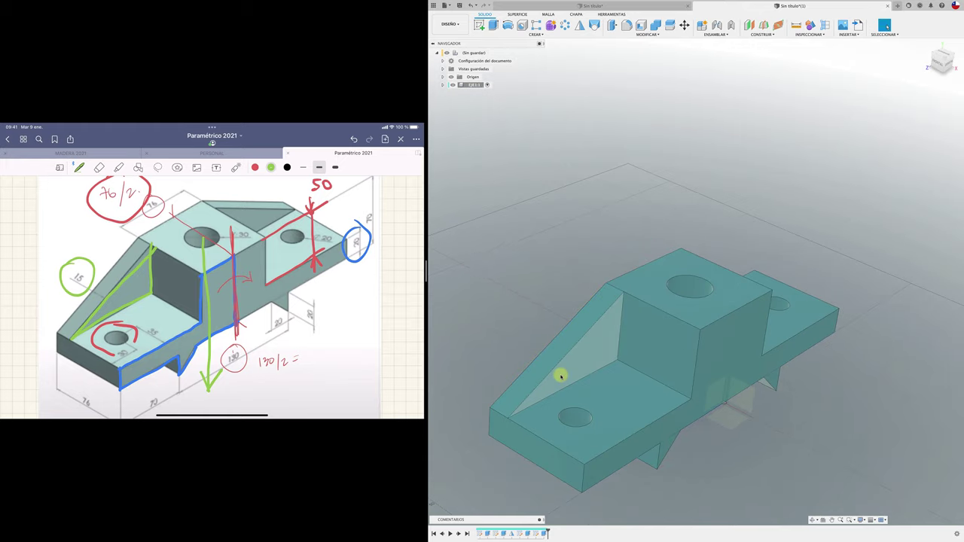
scroll(559, 376, down, 5)
scroll(560, 377, up, 3)
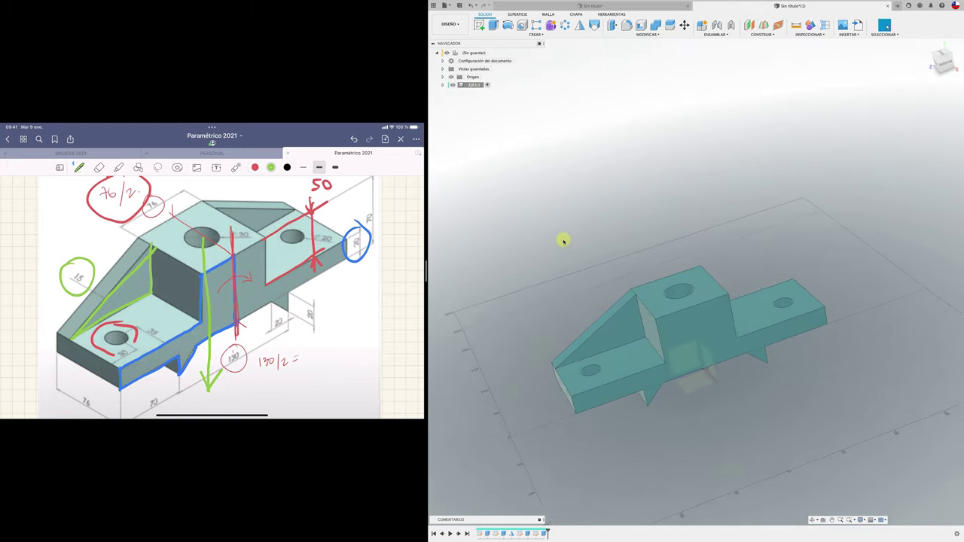
shift+middle_drag(562, 239, 608, 333)
Step: On the far side face, sketch a line from the block's upper corner to the base
mouse_move(800, 287)
shift+middle_down()
mouse_move(749, 243)
mouse_move(526, 111)
shift+middle_up()
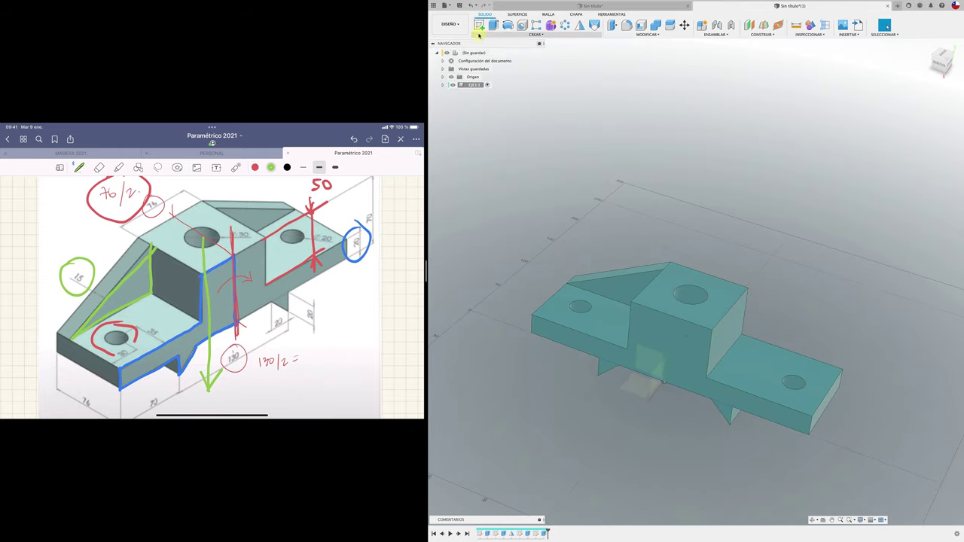
mouse_move(603, 140)
shift+middle_down()
mouse_move(797, 241)
mouse_move(697, 326)
shift+middle_up()
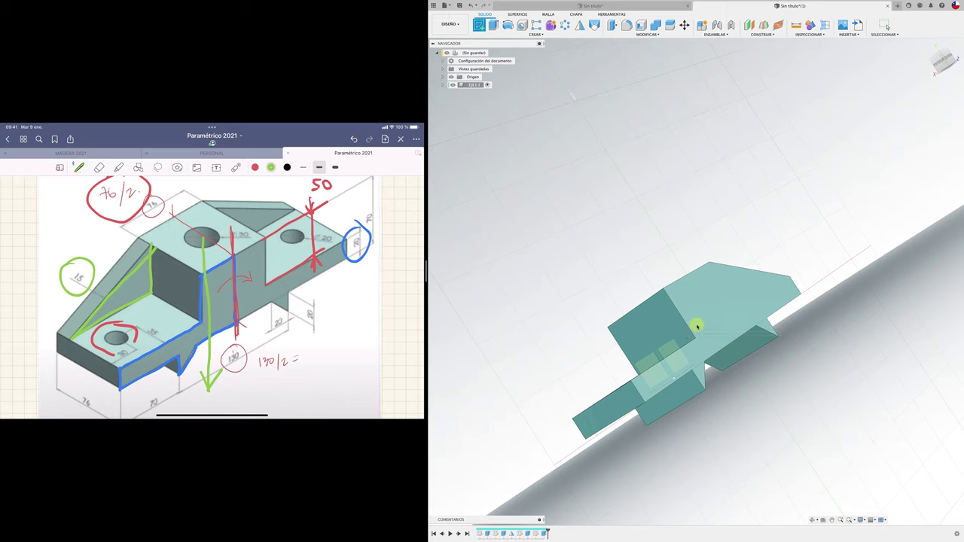
click(697, 326)
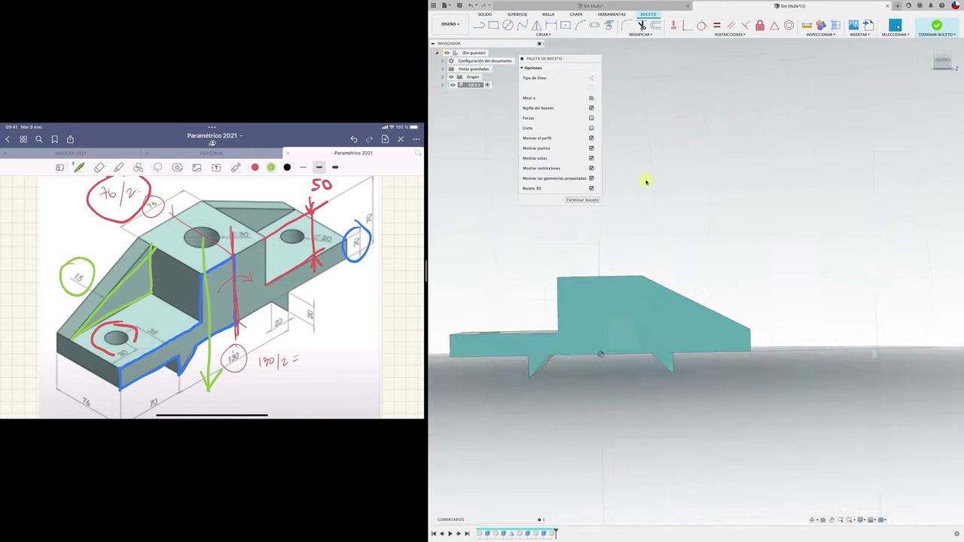
click(479, 25)
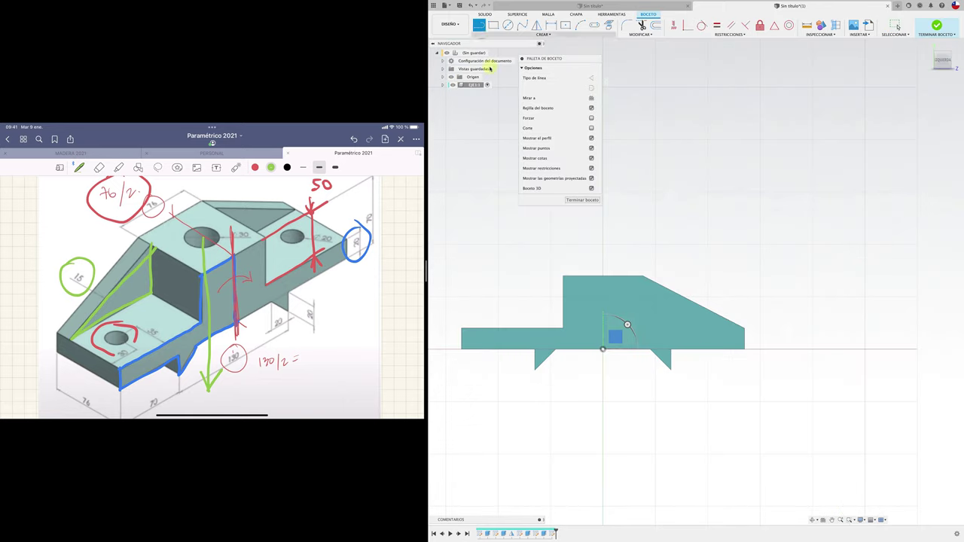
click(563, 278)
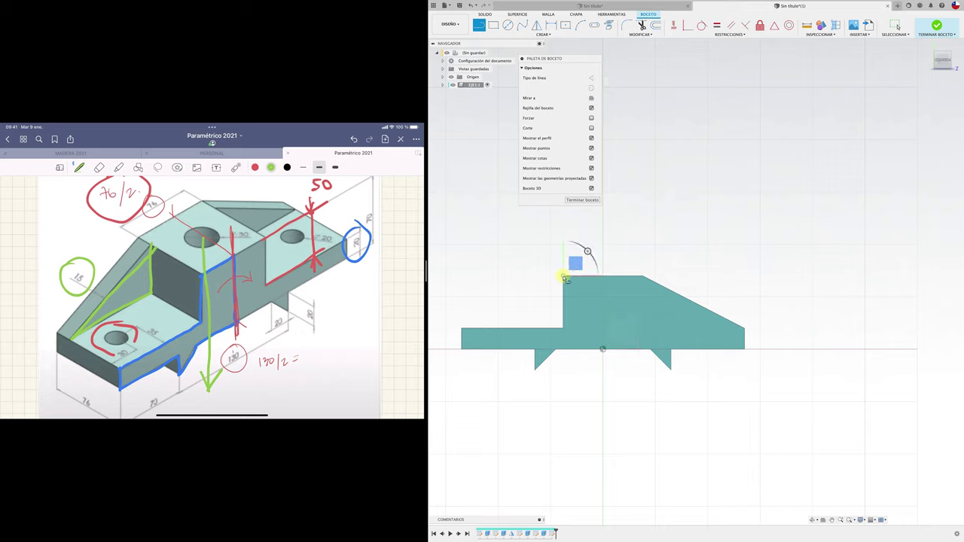
click(463, 328)
Step: Extrude that triangle 15 mm, joined to the bracket as the second rib
mouse_move(464, 318)
shift+middle_down()
mouse_move(498, 283)
mouse_move(693, 240)
mouse_move(639, 192)
shift+middle_up()
mouse_move(829, 73)
shift+middle_down()
mouse_move(844, 148)
mouse_move(805, 194)
shift+middle_up()
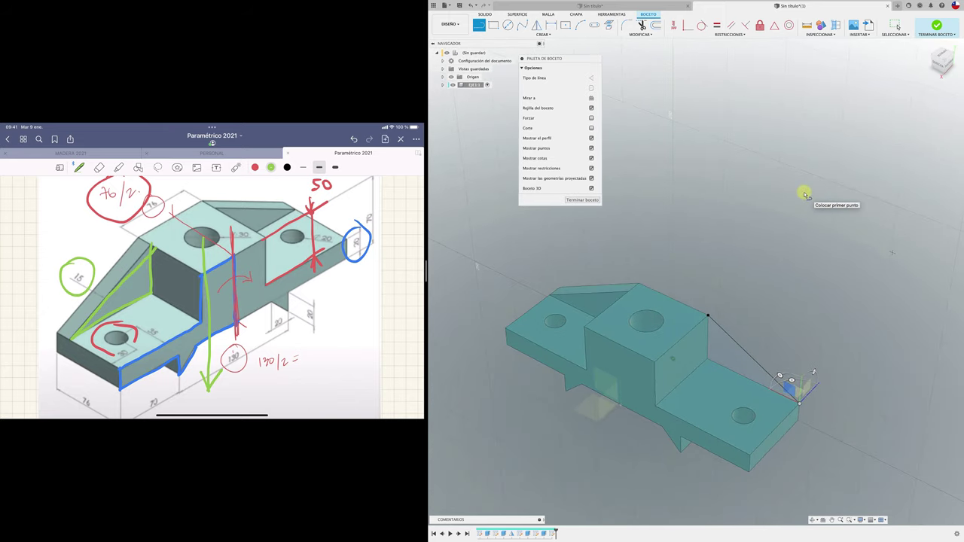
key(e)
click(735, 352)
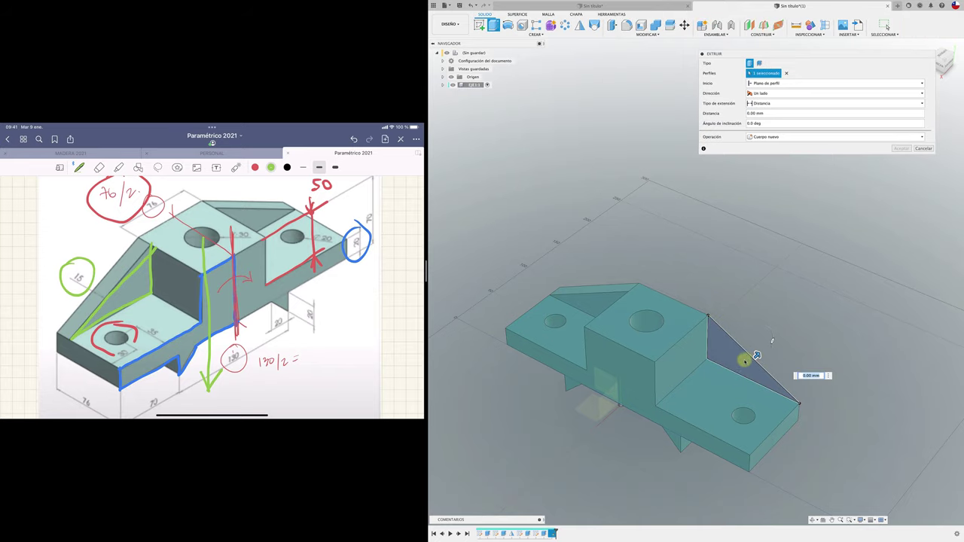
drag(756, 356, 737, 374)
text(-15)
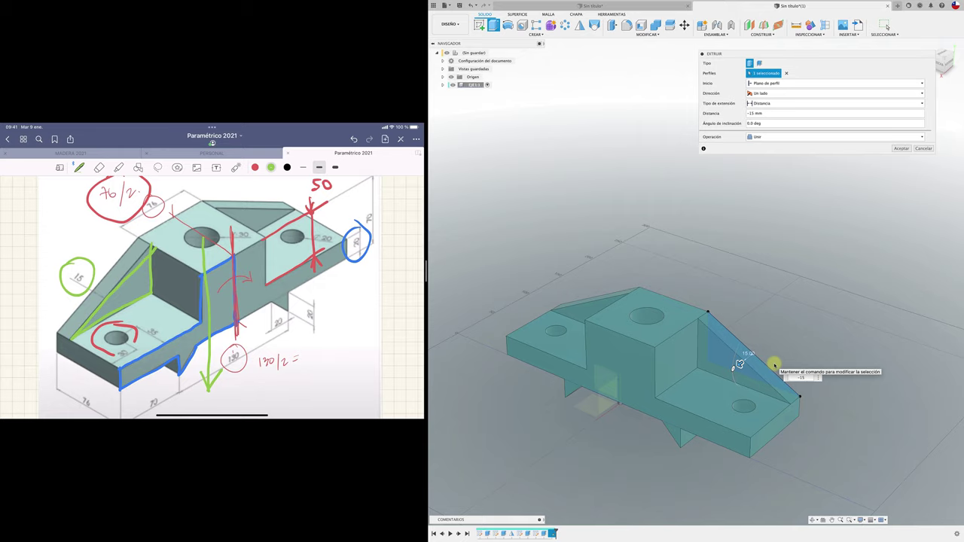
key(Return)
key(F6)
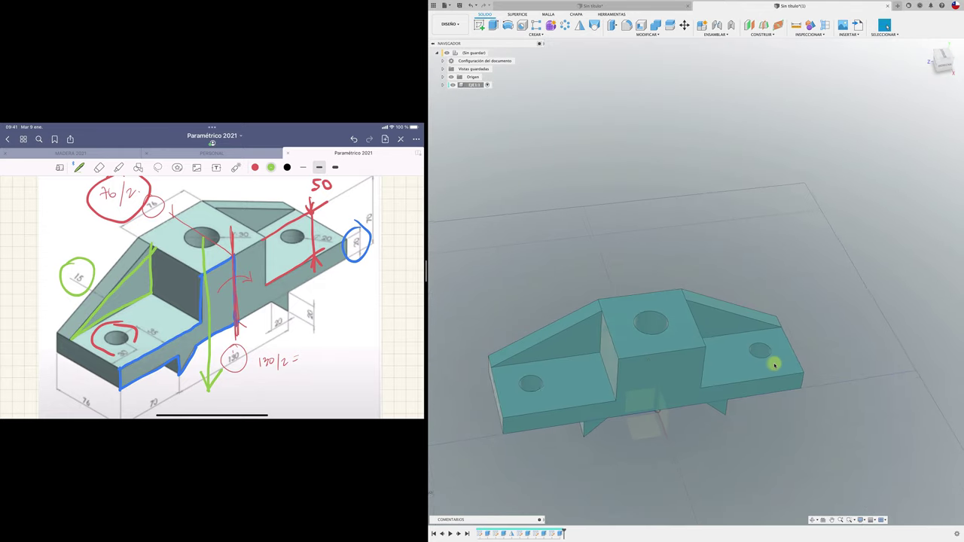
Step: Turn to the ViewCube's right side view and set it as the Front view
shift+scroll(774, 364, left, 5)
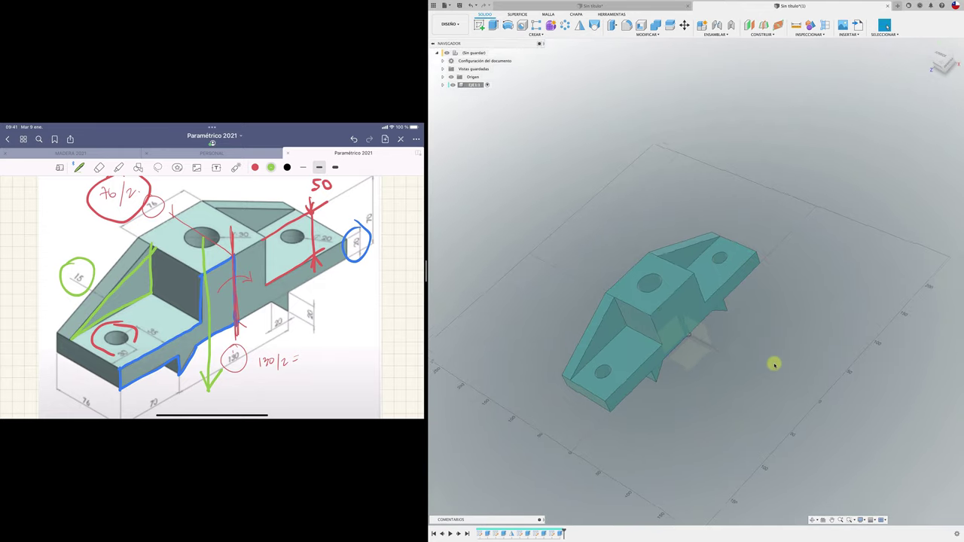
shift+scroll(774, 365, down, 3)
shift+scroll(775, 364, up, 3)
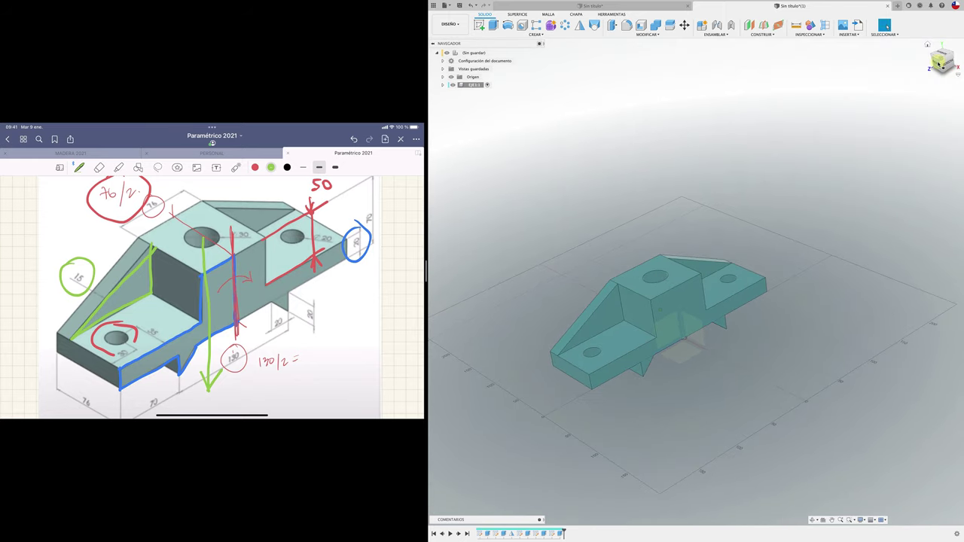
mouse_move(398, 278)
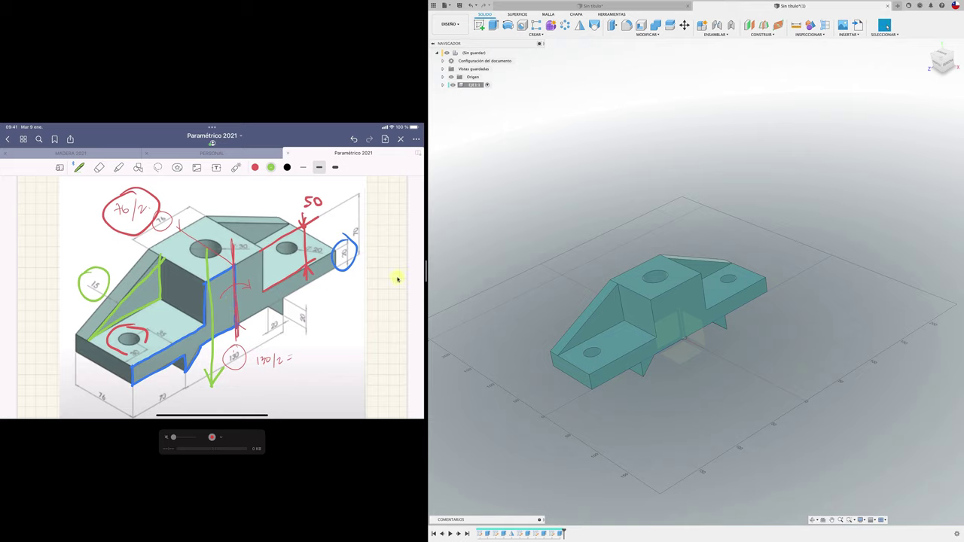
scroll(473, 339, up, 5)
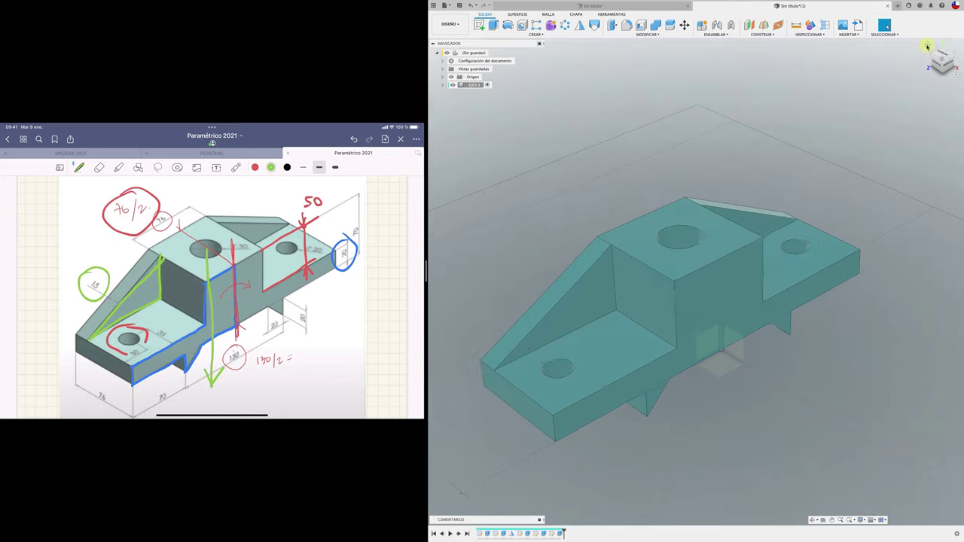
scroll(473, 339, up, 5)
scroll(473, 339, down, 2)
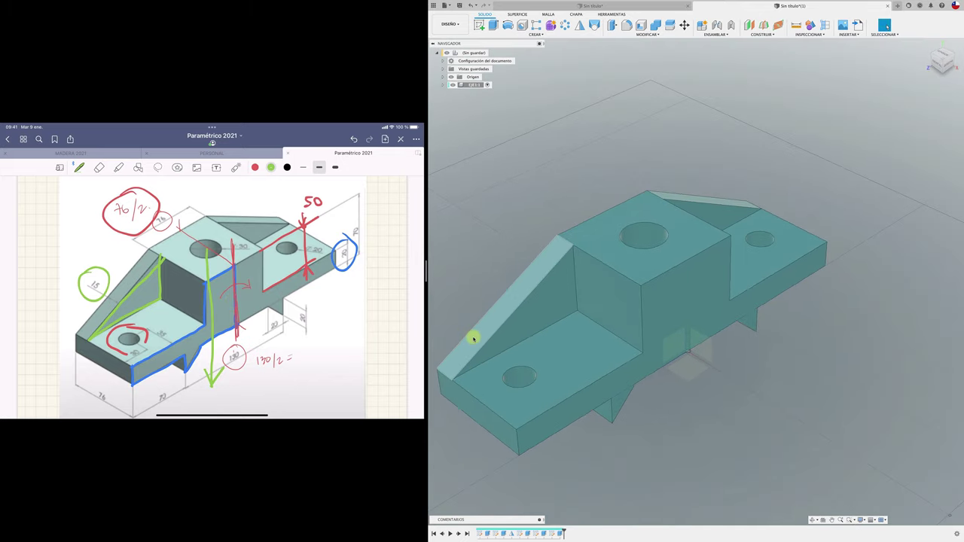
scroll(473, 339, down, 2)
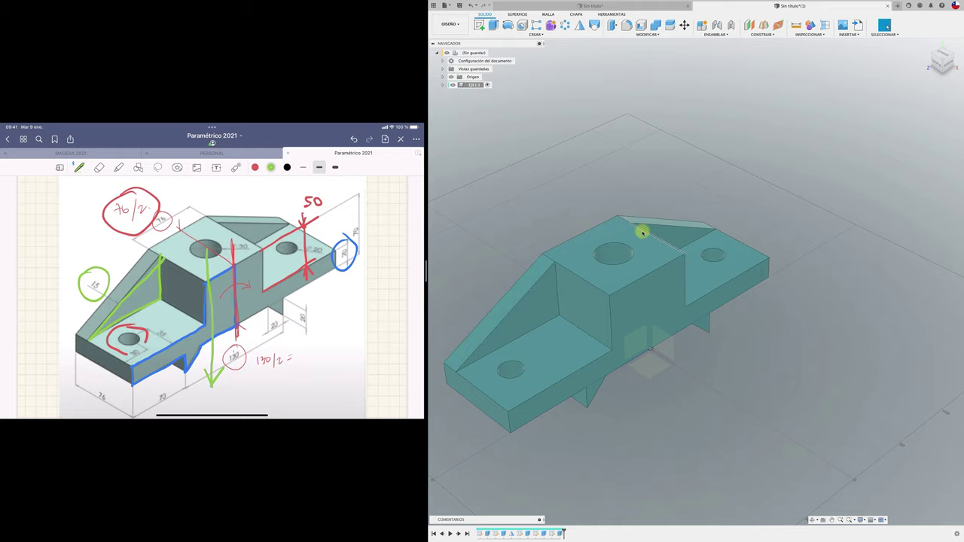
mouse_move(942, 60)
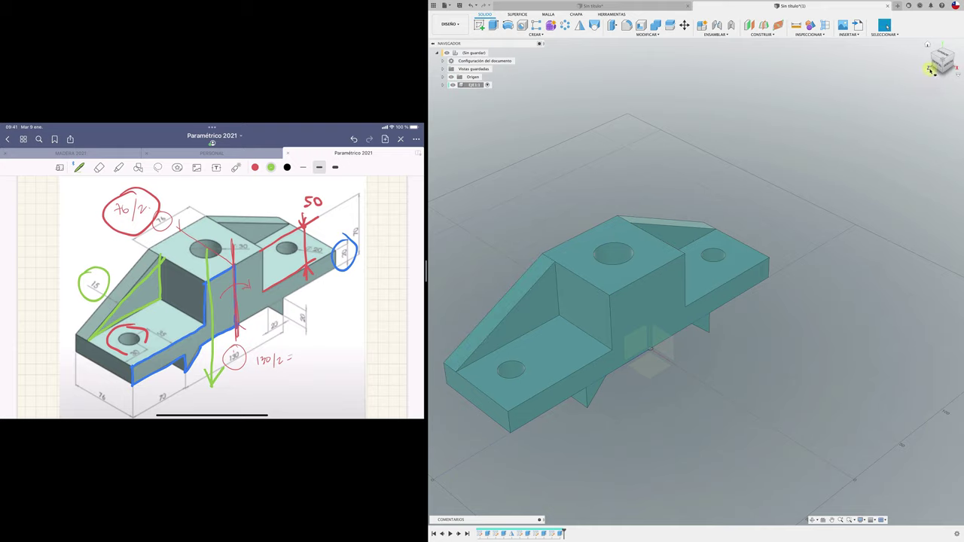
click(943, 55)
click(942, 62)
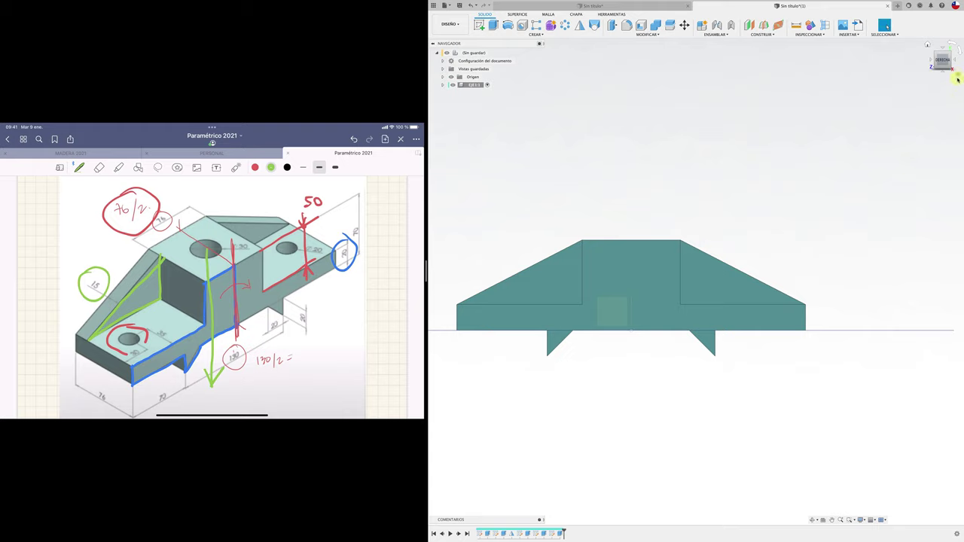
click(959, 76)
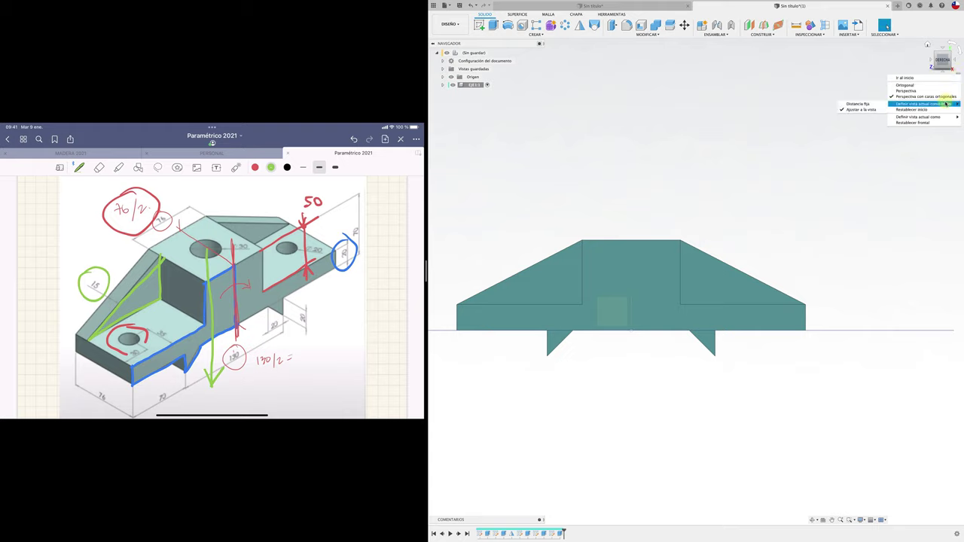
mouse_move(919, 117)
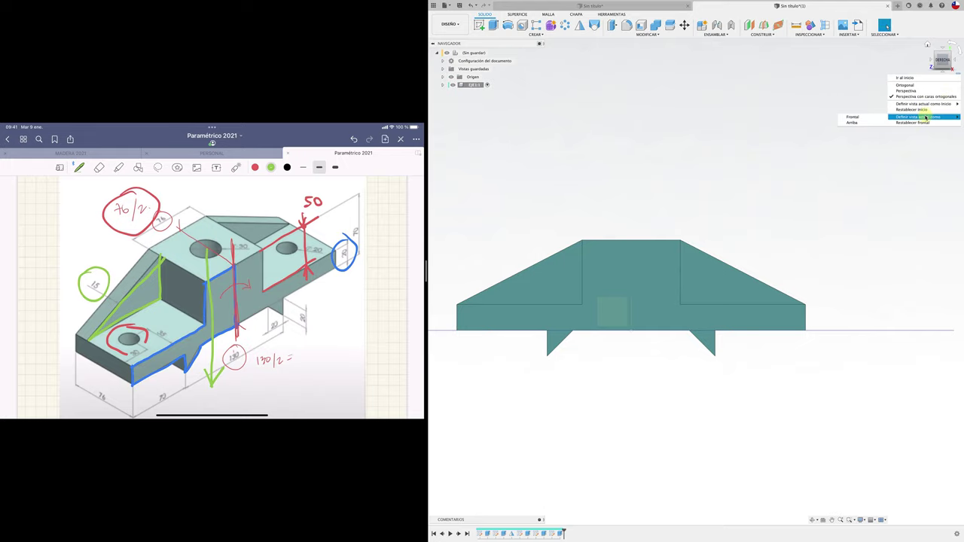
click(868, 120)
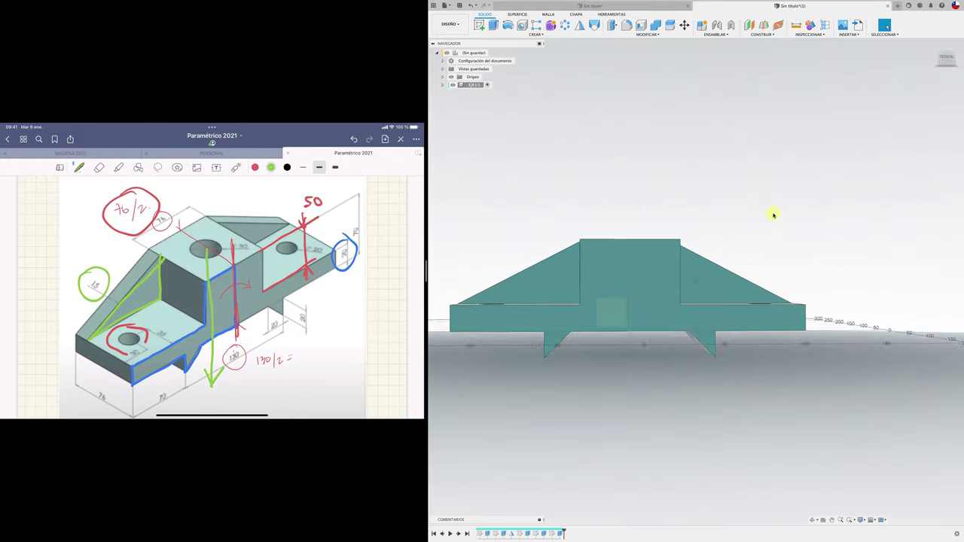
shift+middle_drag(773, 215, 773, 215)
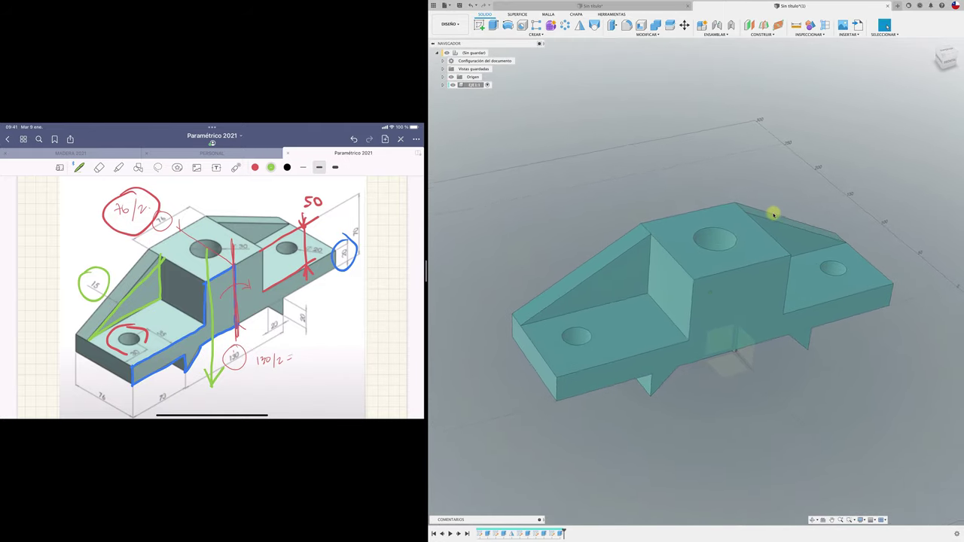
middle_drag(611, 182, 611, 182)
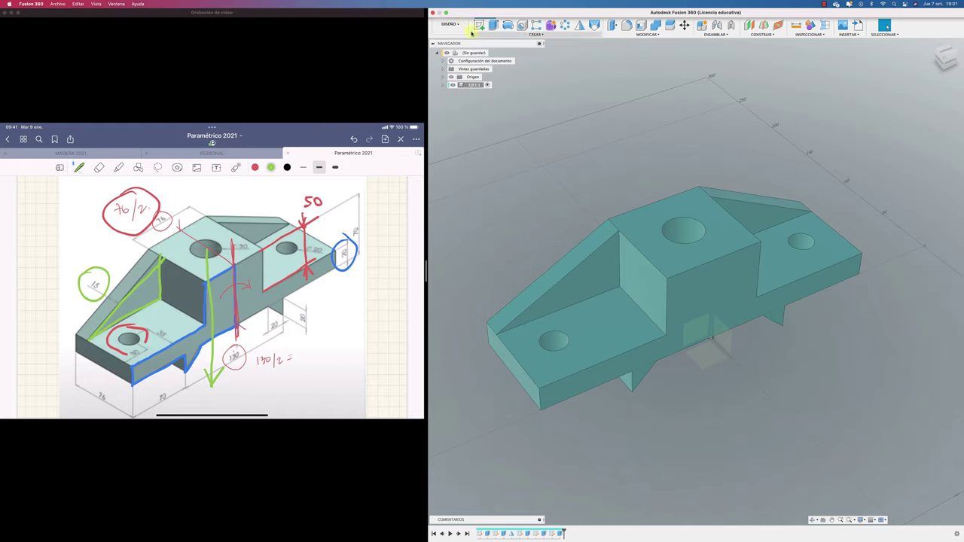
Step: Save the design named 'EJERCICIO 1' with PLASTICO chosen as the location
click(459, 6)
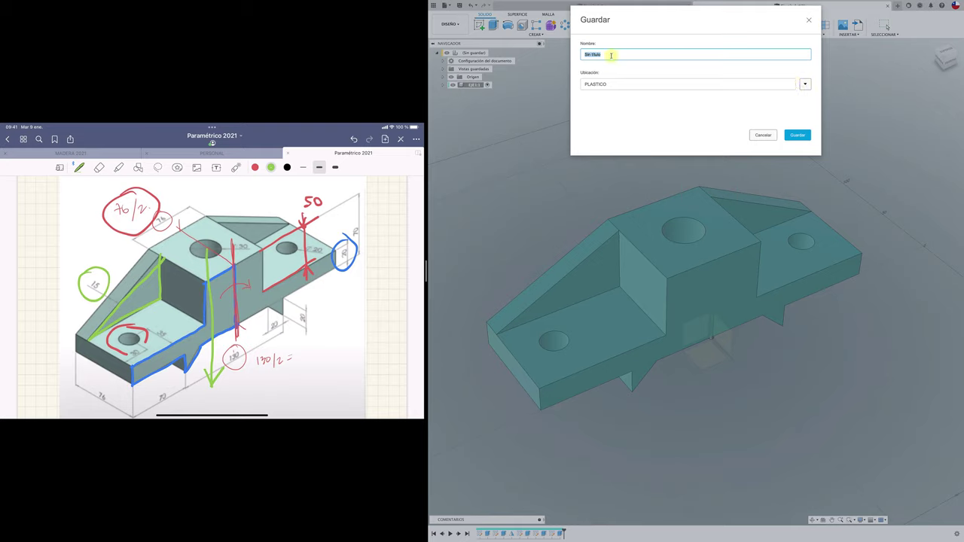
drag(618, 54, 549, 55)
text(EJERCICIO 1)
click(806, 84)
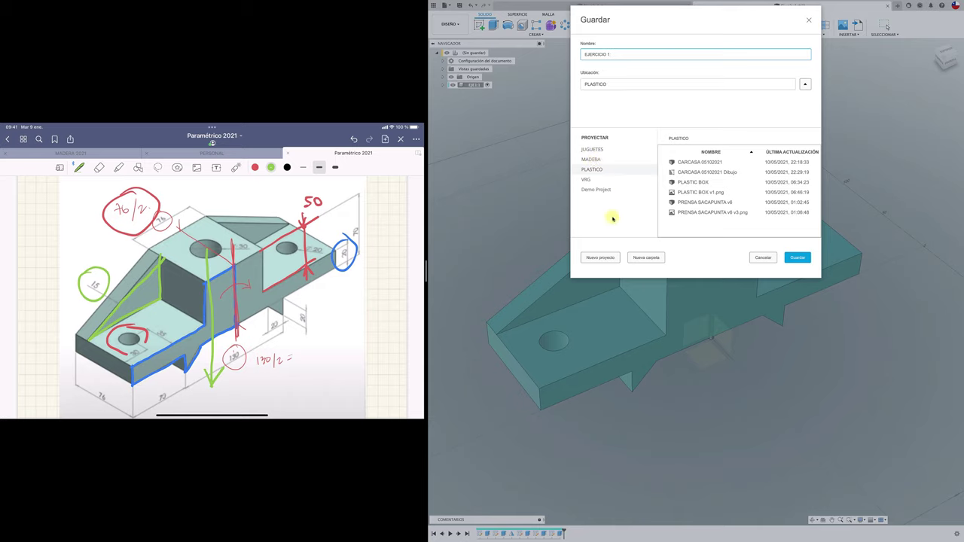
click(592, 173)
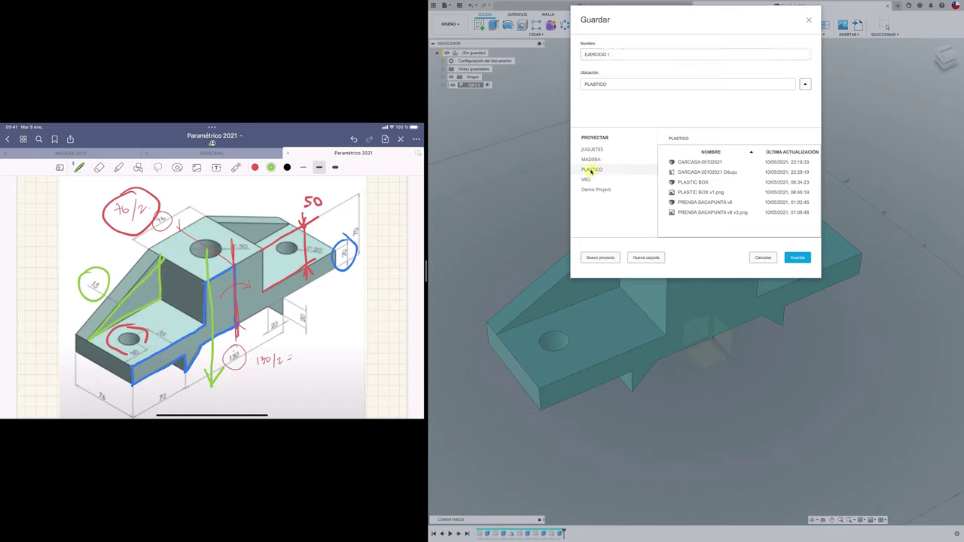
click(797, 257)
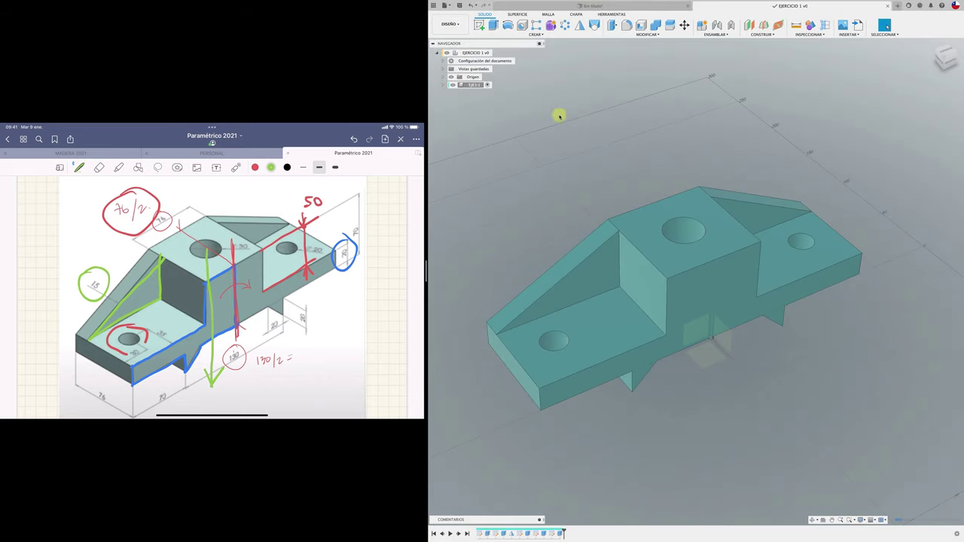
Step: Show the Data Panel listing PLASTICO's files, then pan and zoom the bracket
click(442, 49)
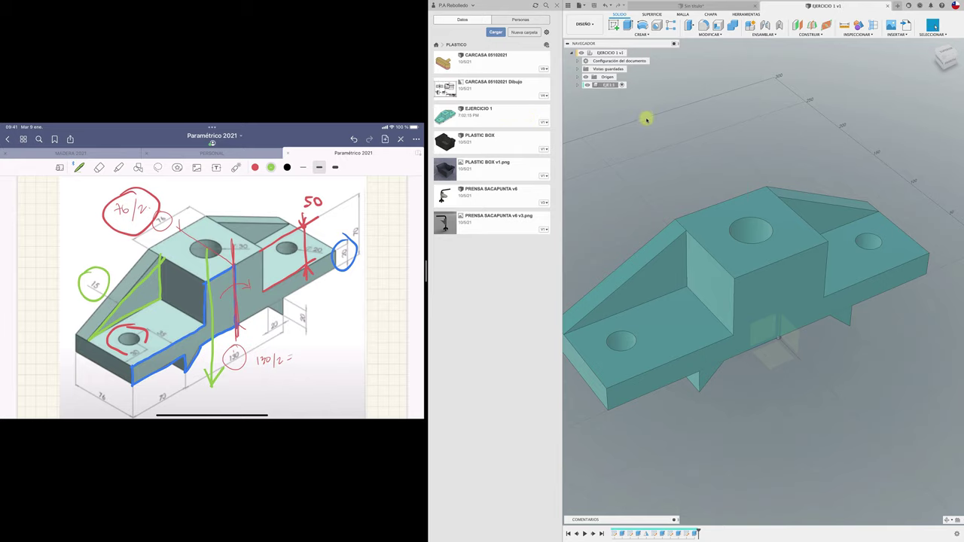
middle_drag(656, 146, 667, 135)
scroll(667, 135, down, 2)
scroll(670, 136, down, 2)
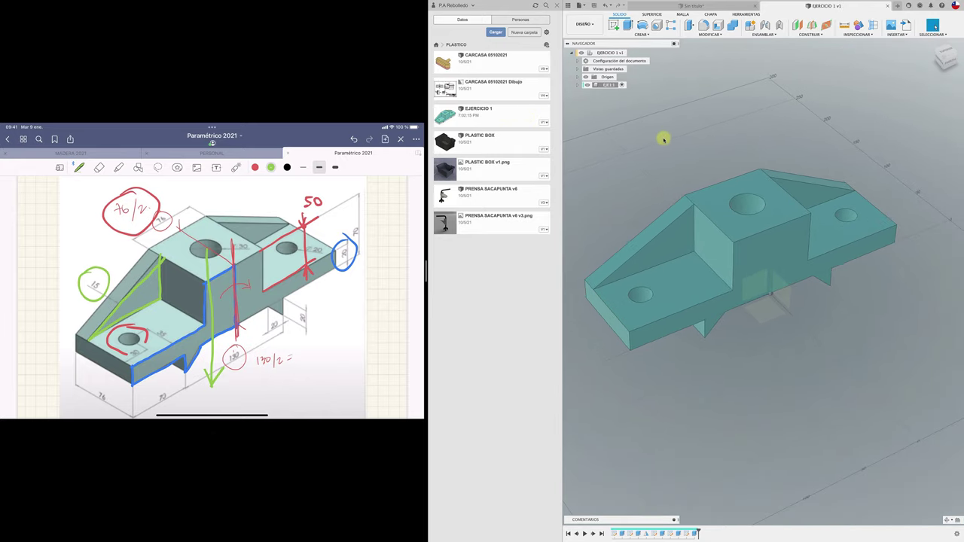
scroll(637, 148, up, 2)
mouse_move(653, 125)
middle_down()
mouse_move(671, 127)
mouse_move(642, 128)
middle_up()
scroll(644, 126, down, 2)
scroll(643, 126, down, 2)
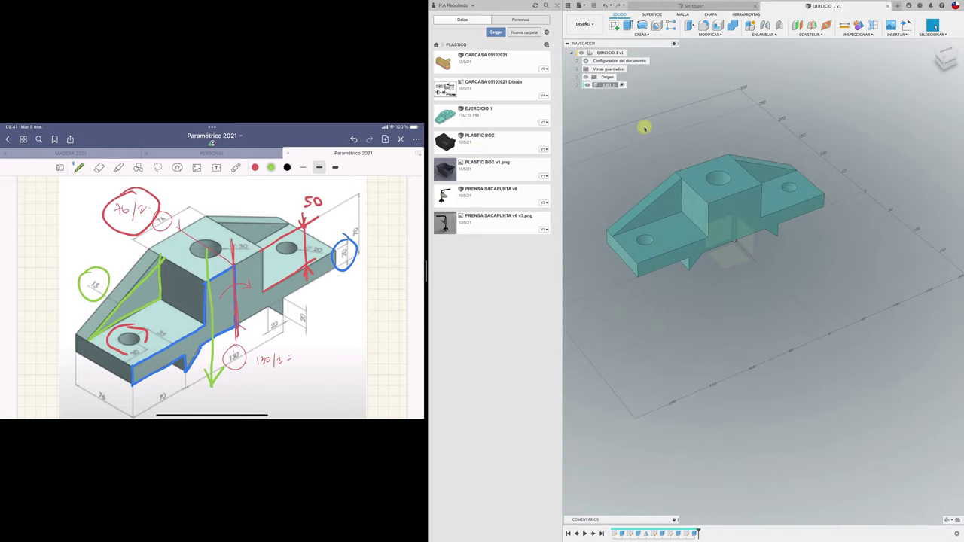
scroll(644, 126, down, 1)
scroll(645, 128, up, 4)
scroll(645, 128, up, 1)
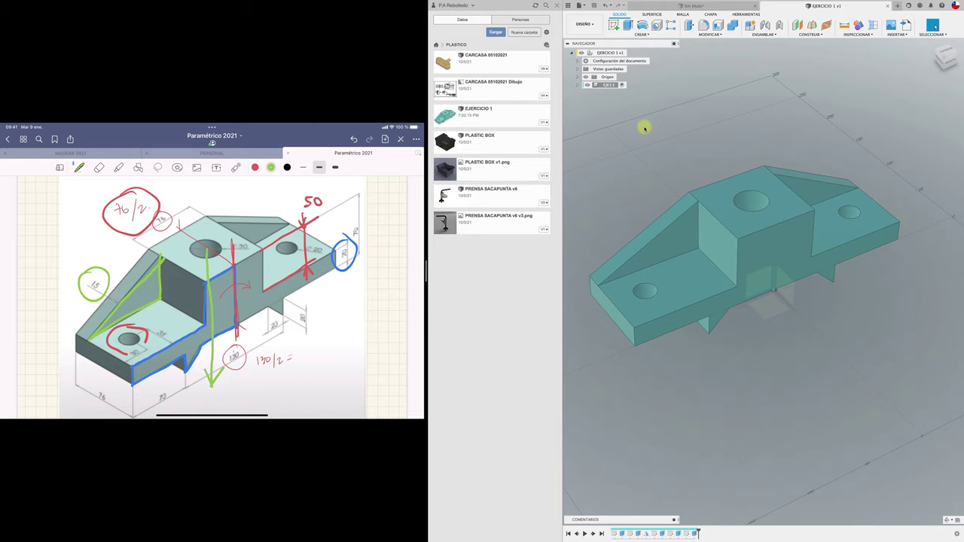